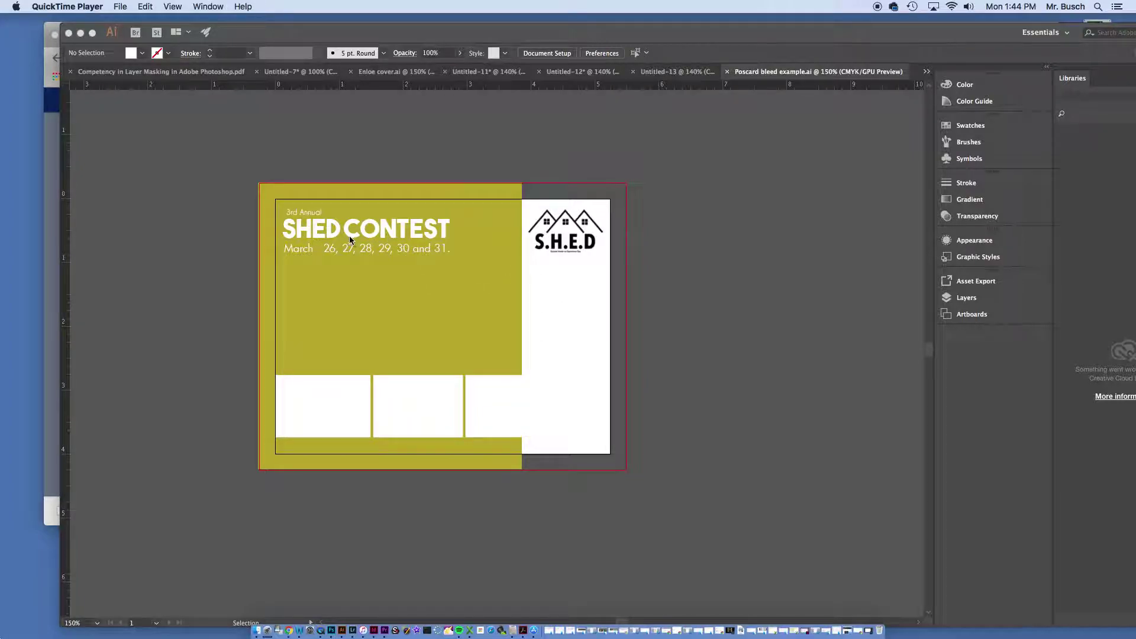
- Select the date line and the SHED CONTEST headline text, then deselect everything
left_click(330, 249)
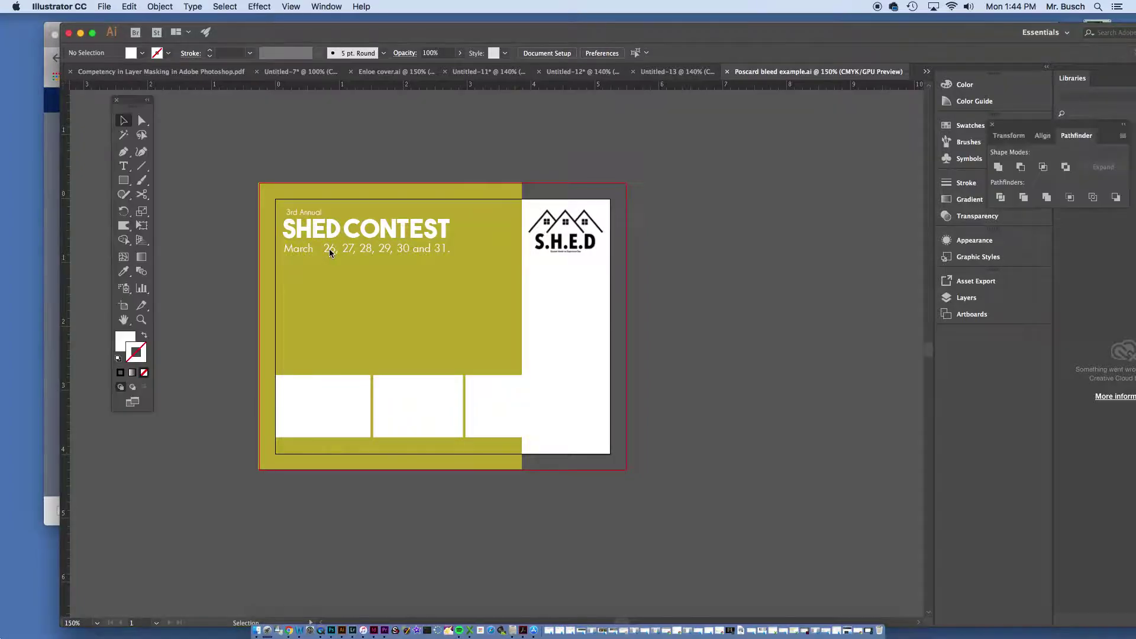
double_click(330, 249)
key("super+a")
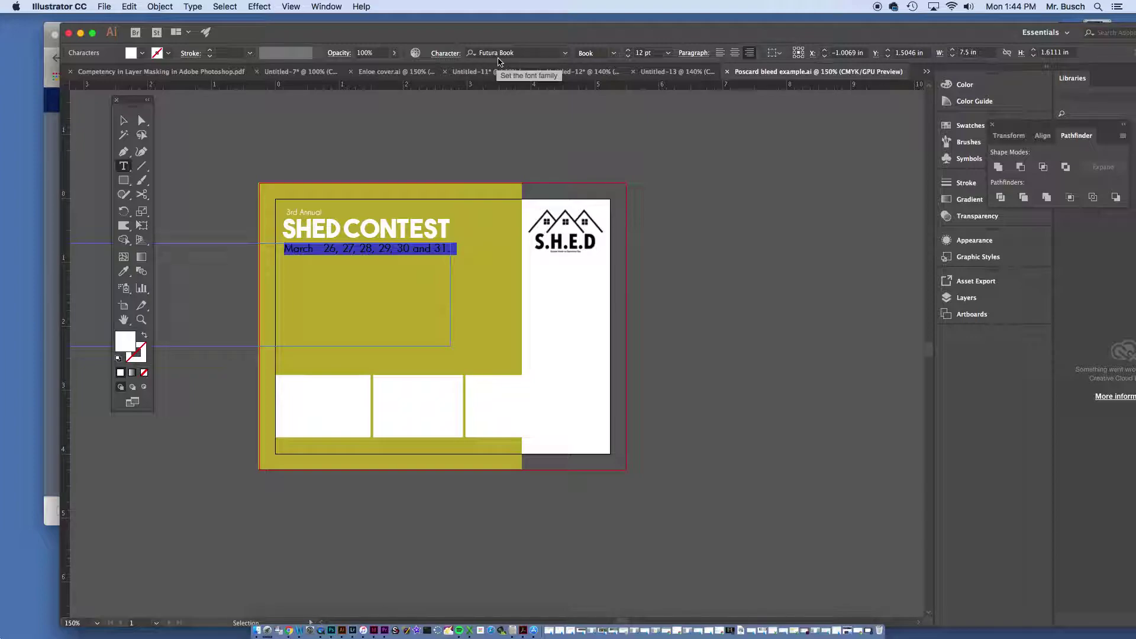
left_click(362, 230)
key("super+a")
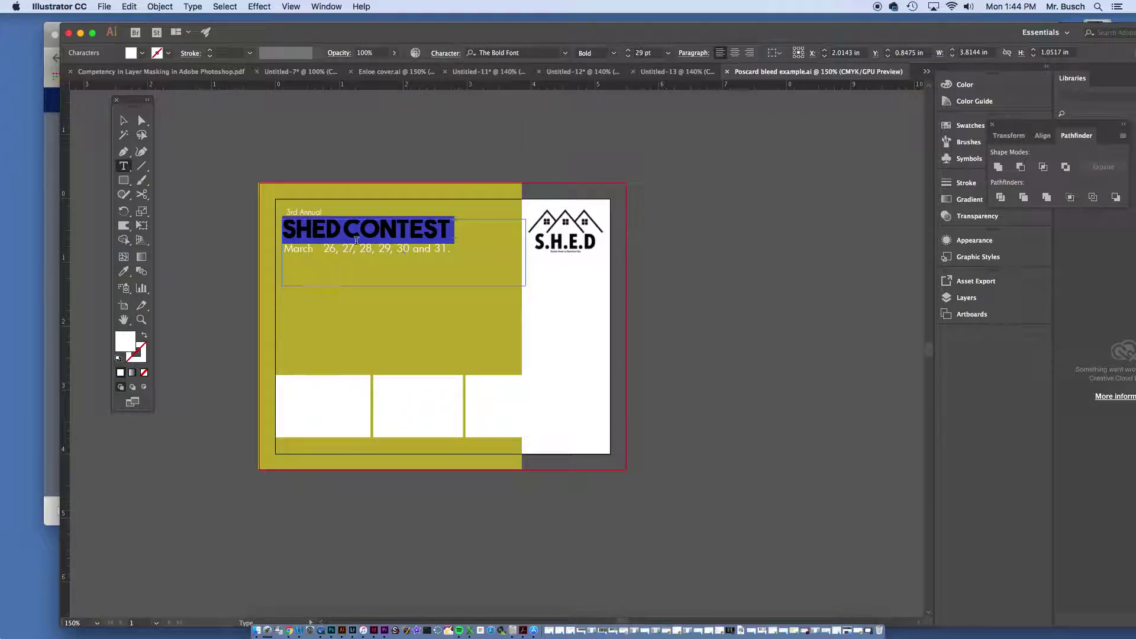
left_click(124, 121)
left_click(168, 136)
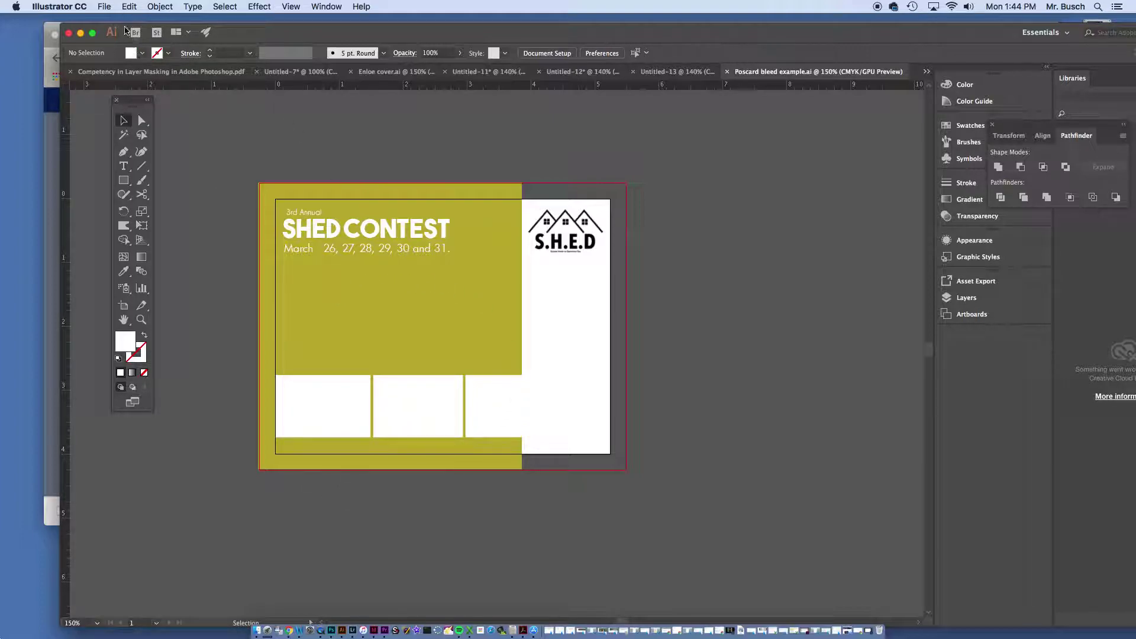
- In Document Setup, try a 0.125 in bleed, then keep it at 0.25 in on all sides
left_click(109, 8)
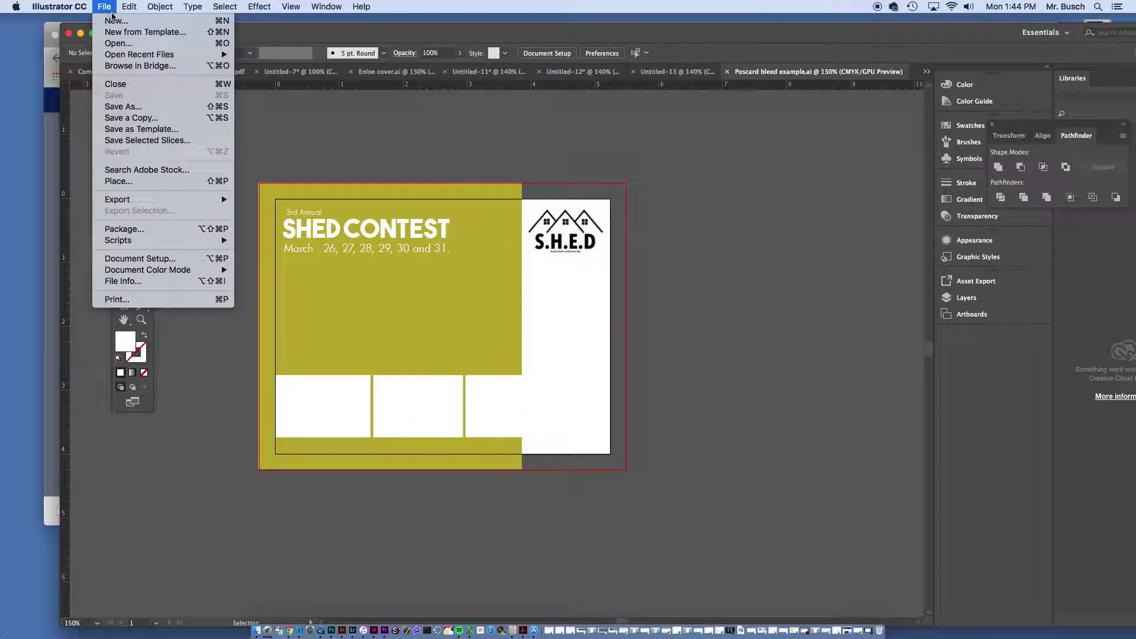
left_click(141, 261)
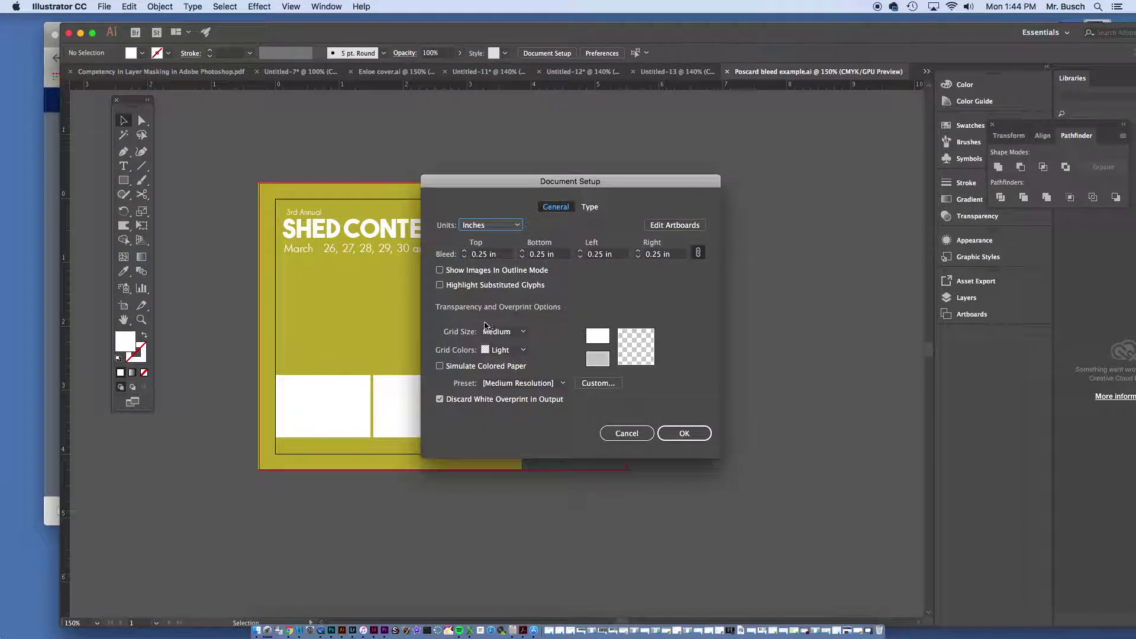
left_click(465, 258)
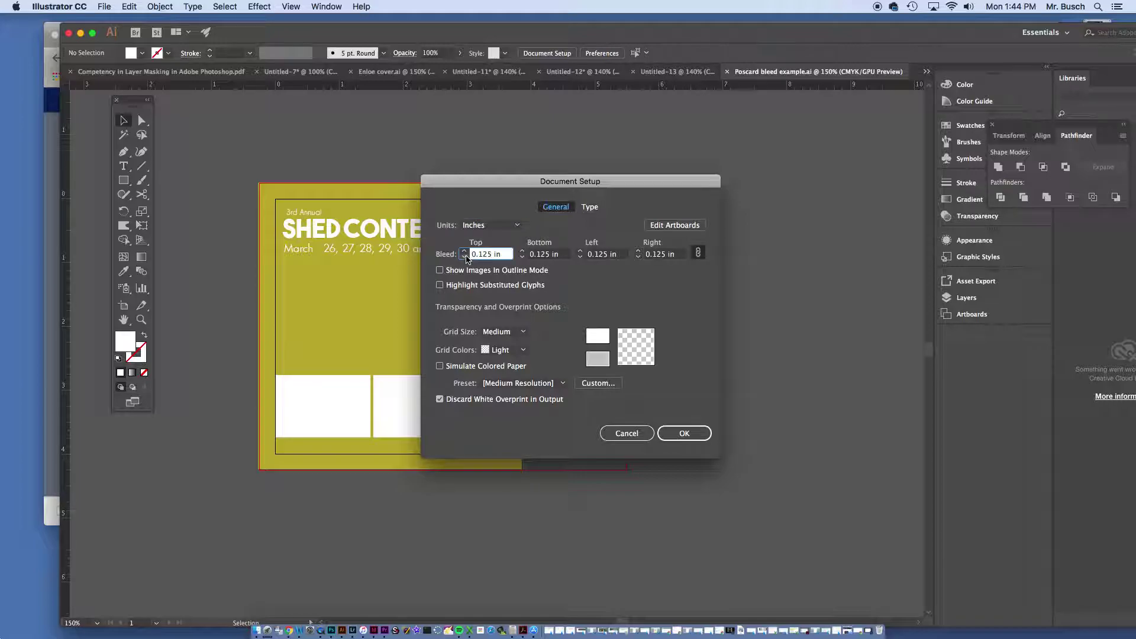
left_click(465, 255)
left_click(677, 431)
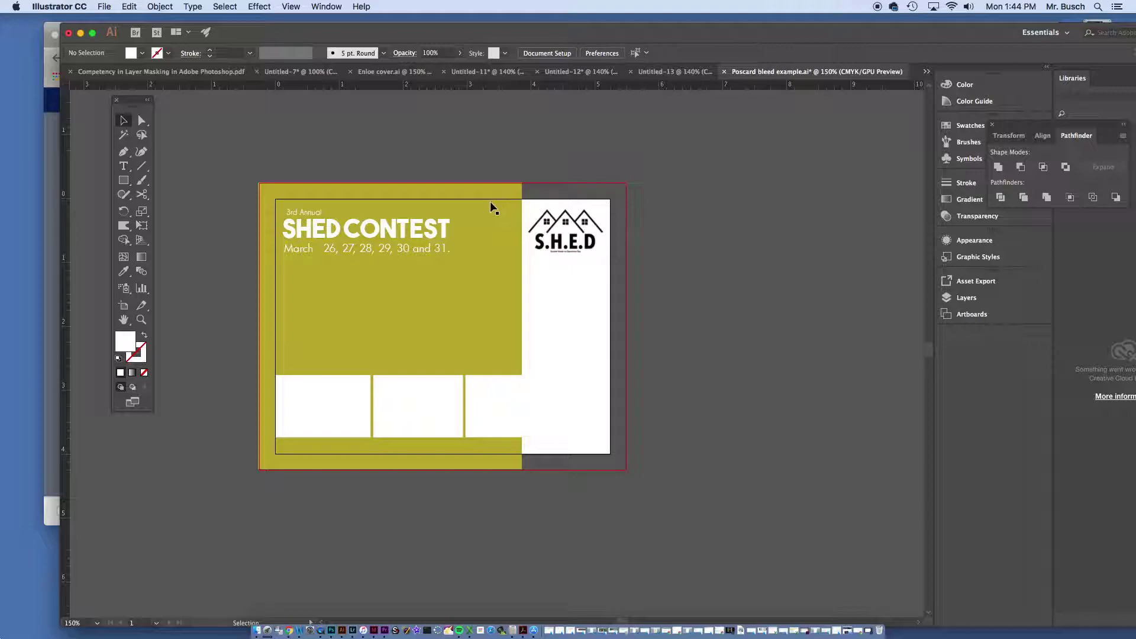
- Select the olive background, then the three white boxes in the bottom row
left_click(403, 194)
mouse_move(389, 185)
left_mouse_down()
mouse_move(391, 101)
mouse_move(390, 183)
left_mouse_up()
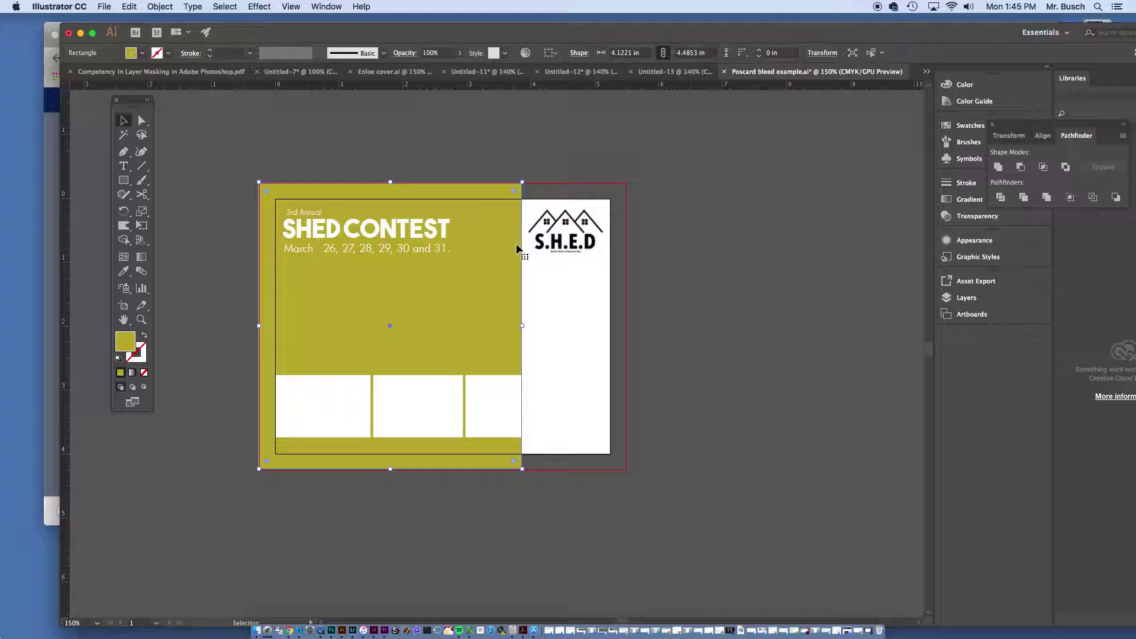
left_click(358, 399)
left_click(438, 401)
left_click(492, 395)
left_click(548, 402)
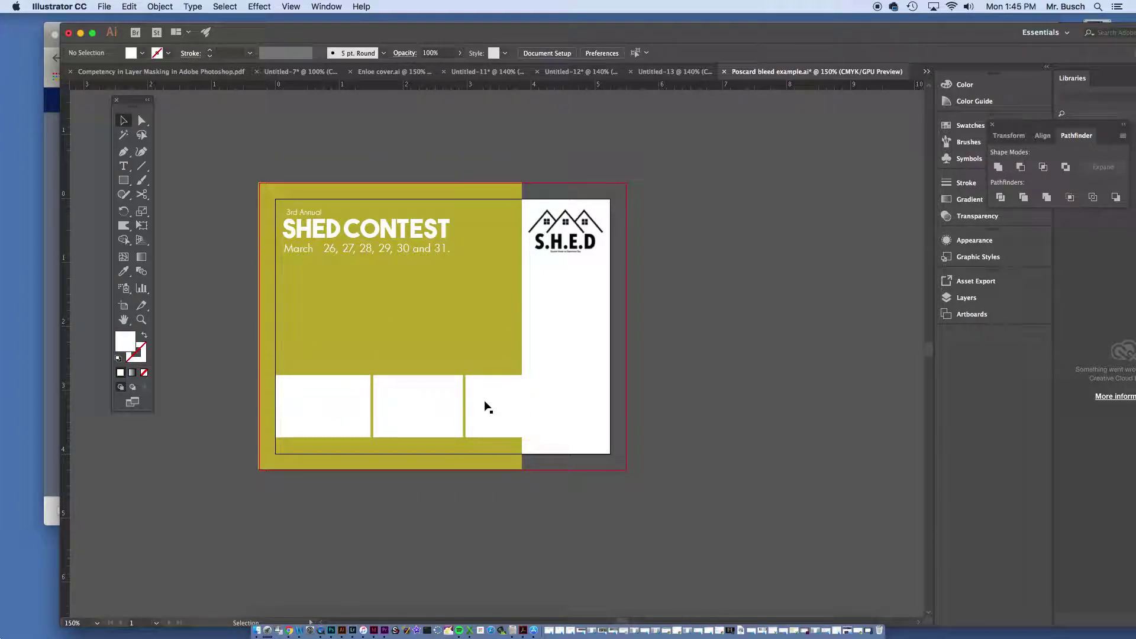
left_click(338, 411)
left_click(414, 403)
left_click(475, 405)
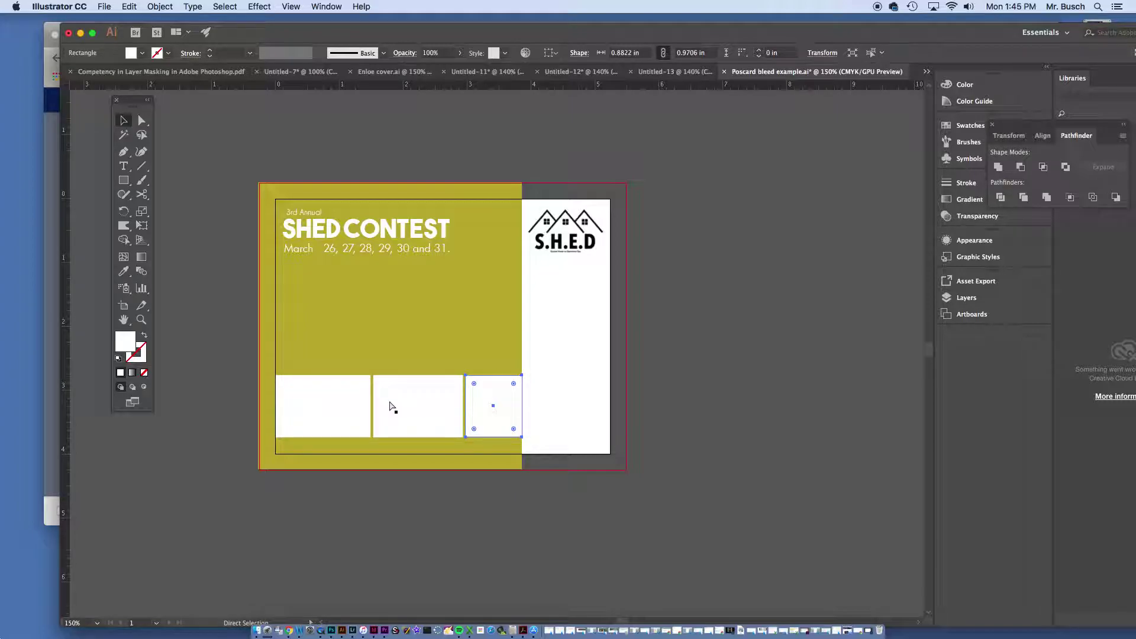
- Zoom in and nudge the third white box flush, checking with a temporary guide, then zoom out
key("super+equal")
key("super+equal")
key("super+equal")
key("super+equal")
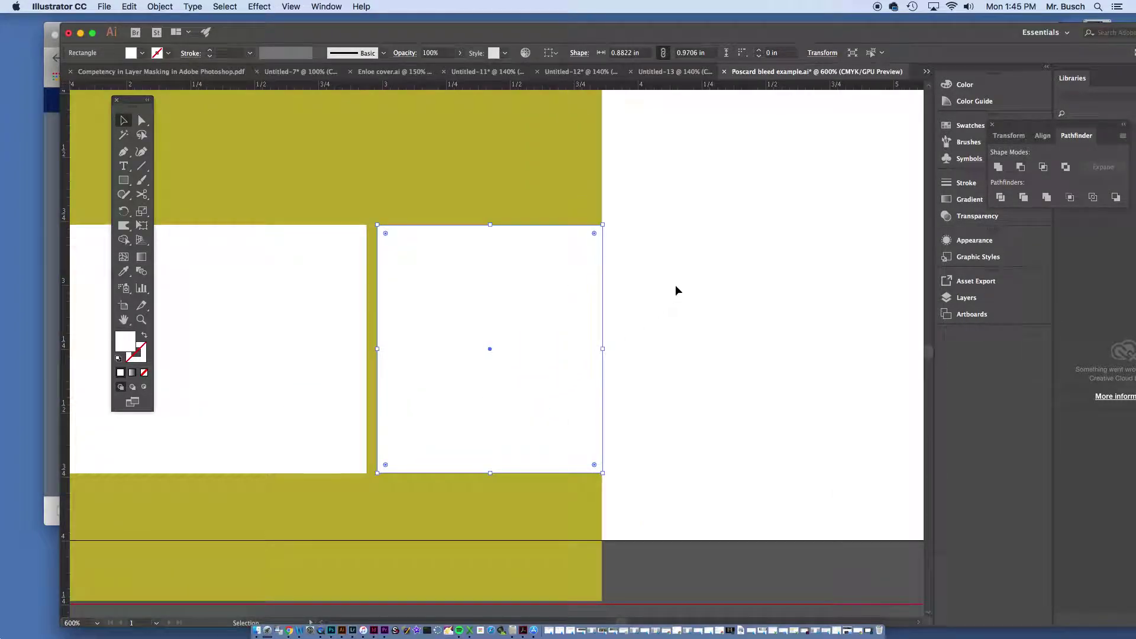
mouse_move(500, 309)
left_mouse_down()
mouse_move(495, 287)
mouse_move(492, 297)
left_mouse_up()
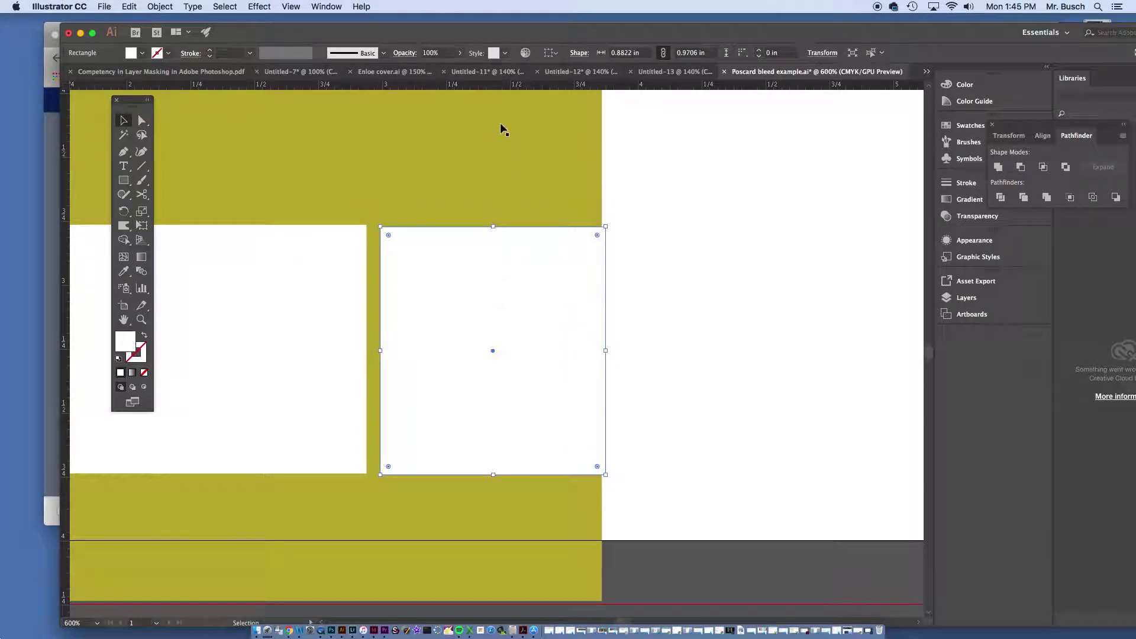
left_click_drag(486, 88, 479, 225)
left_click(471, 257)
left_click(504, 223)
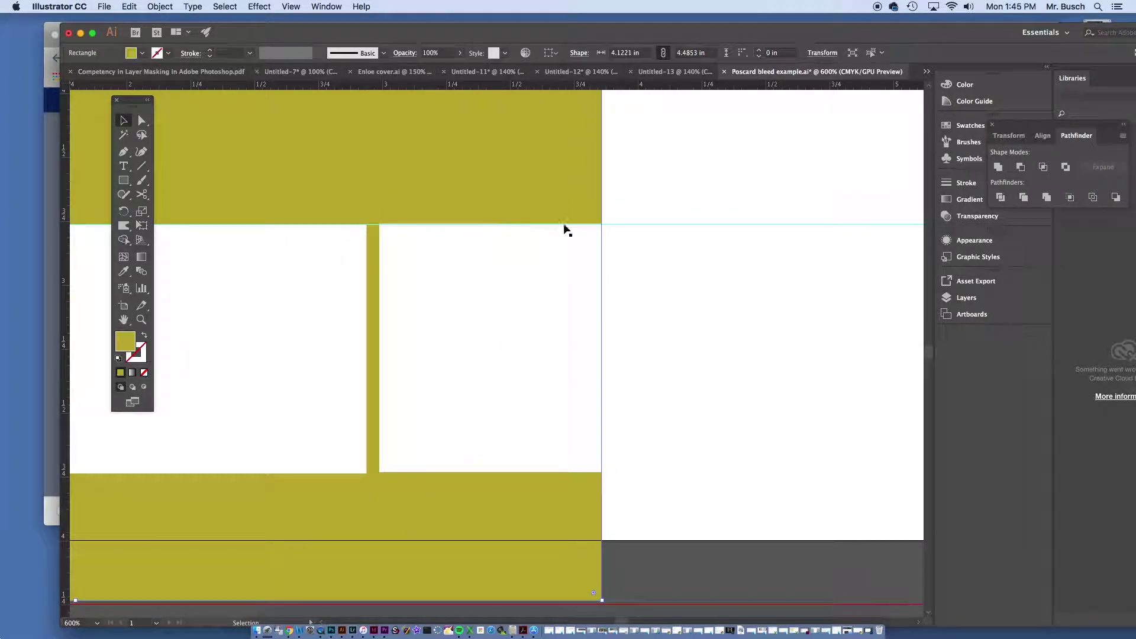
left_click(665, 227)
key("Delete")
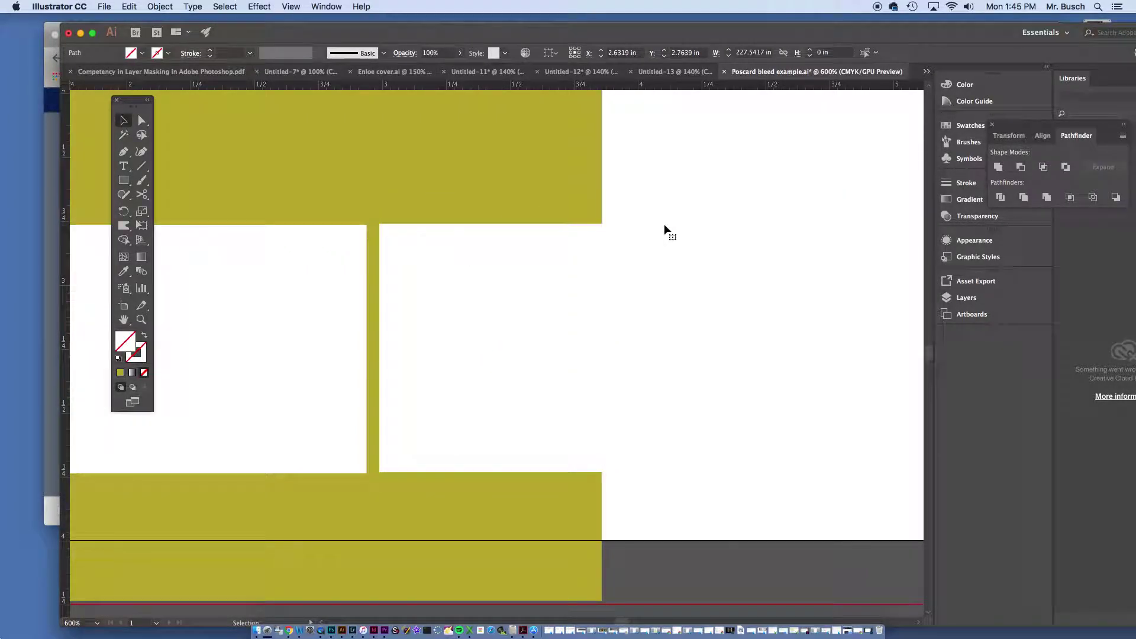
key("a")
key("super+minus")
key("super+minus")
key("super+minus")
key("super+minus")
key("v")
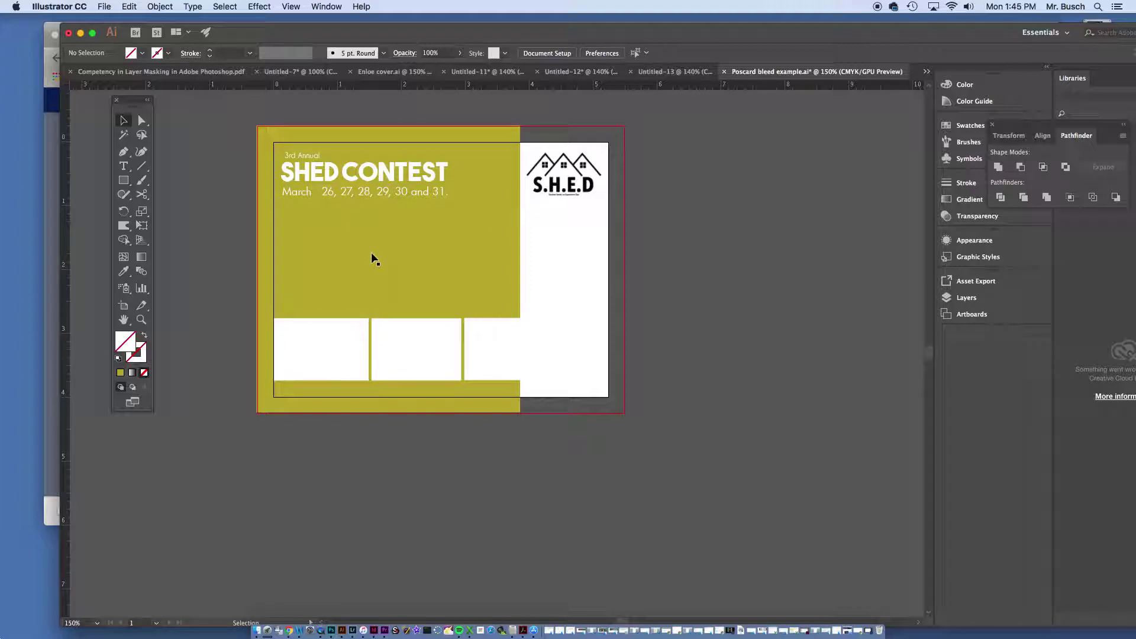
left_click(339, 350)
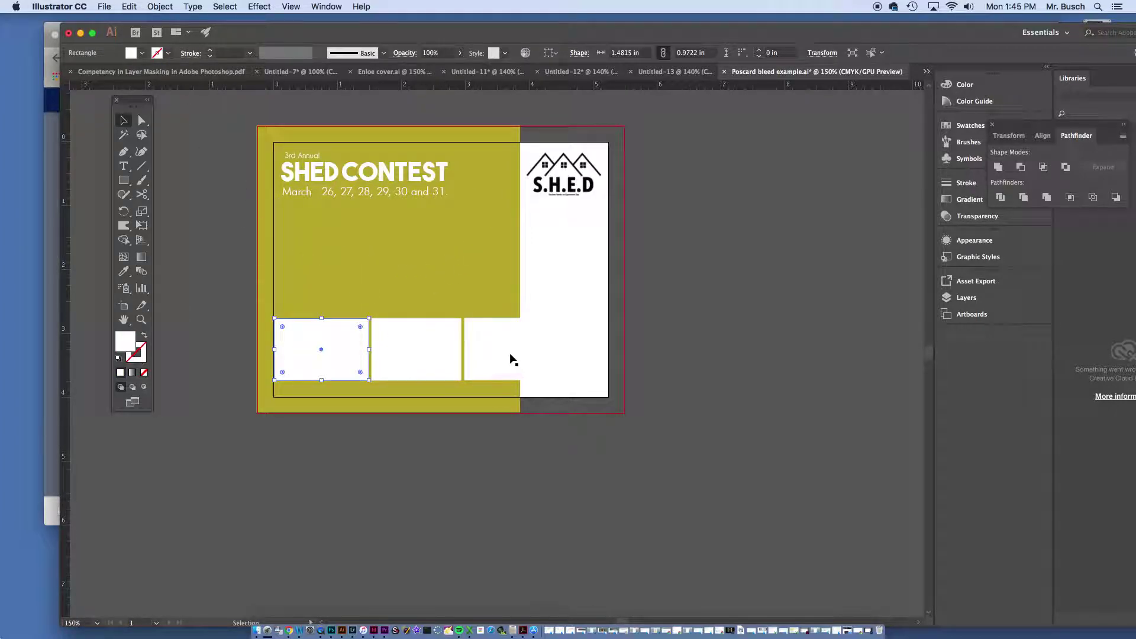
- Place DSC_0017 (1).JPG from Desktop > SHED Project - Level 2 > Stock, using a date-sorted list view
left_click(105, 7)
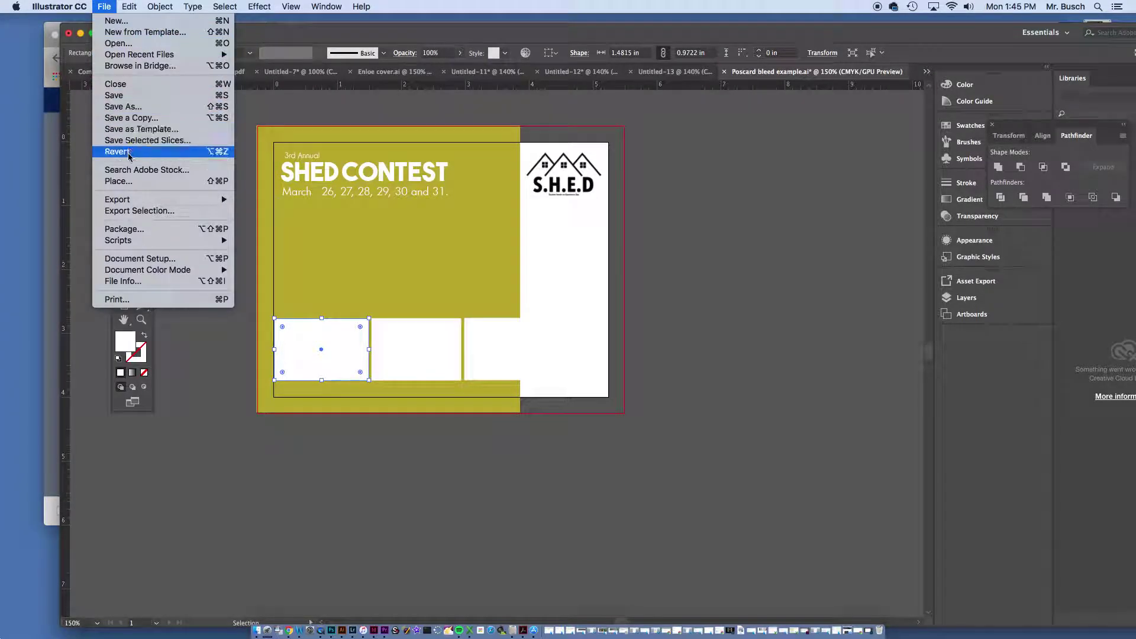
left_click(135, 180)
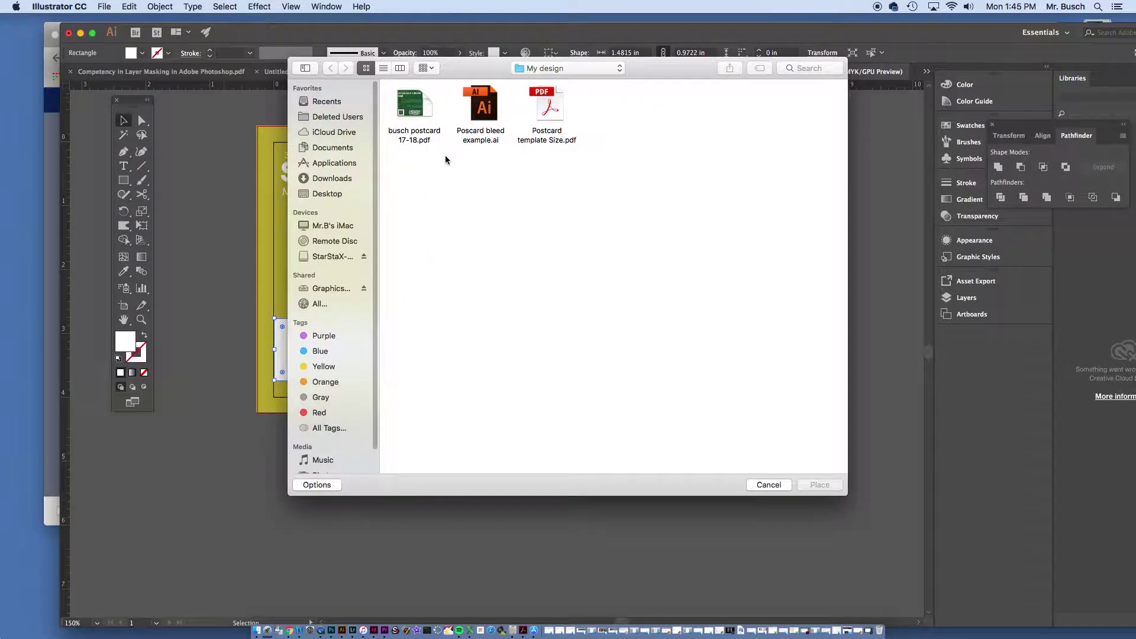
left_click(329, 193)
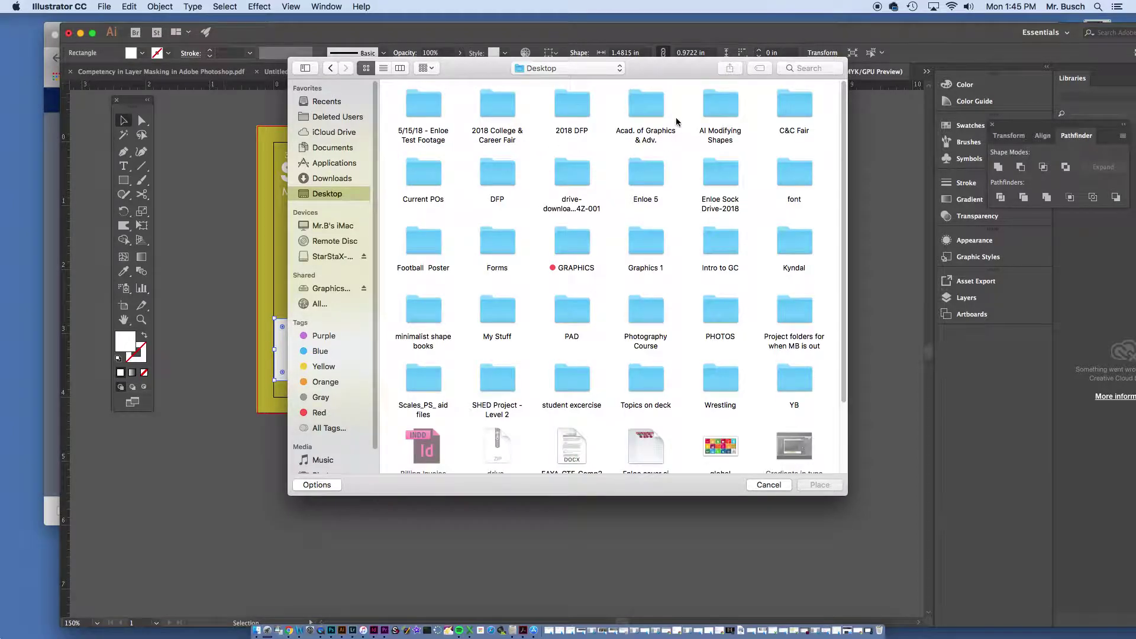
left_click(383, 68)
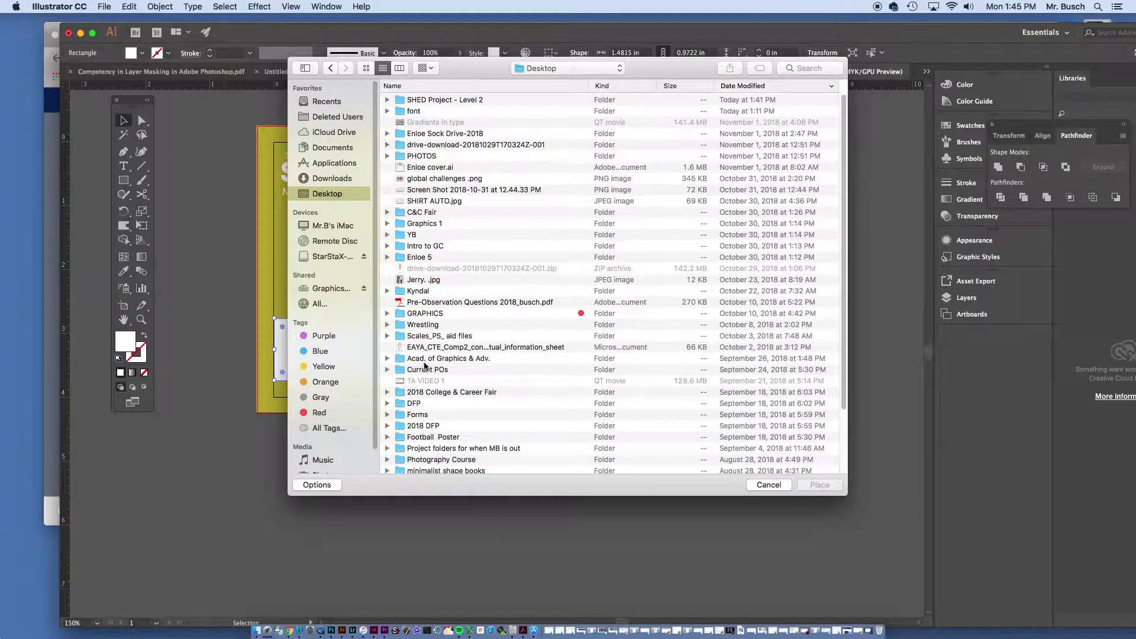
scroll(427, 391, "down", 1)
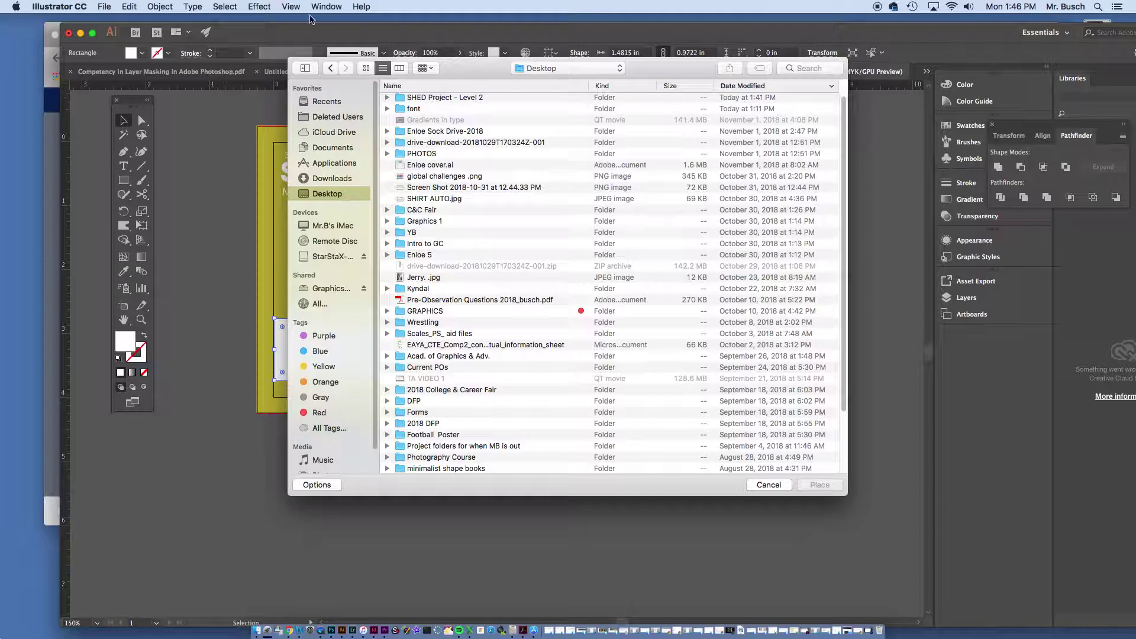
scroll(410, 162, "up", 1)
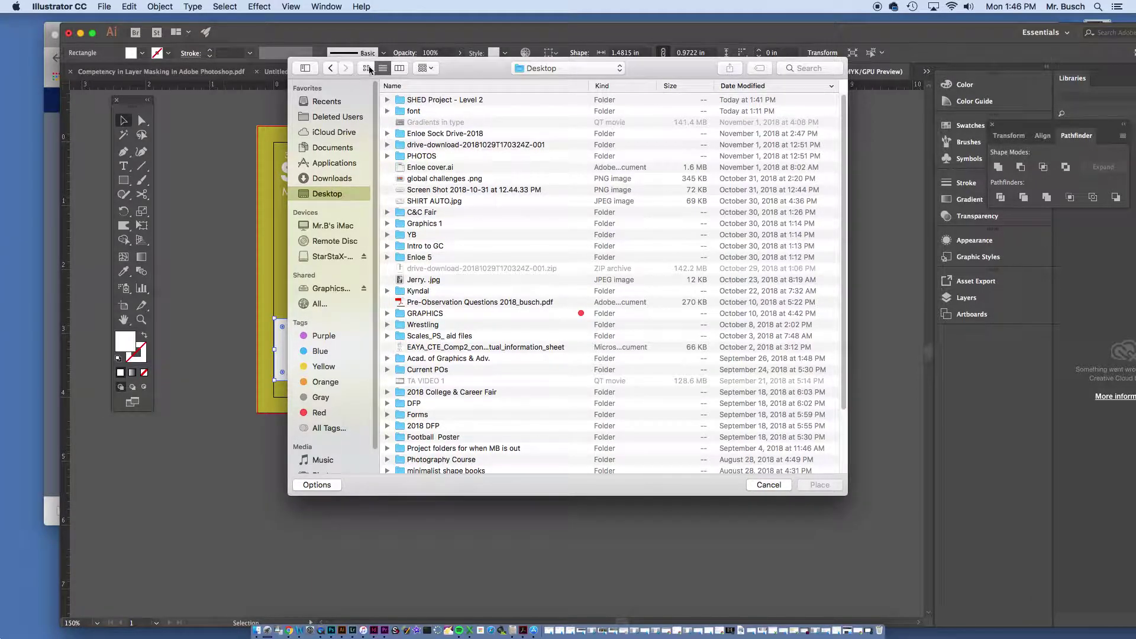
left_click(734, 87)
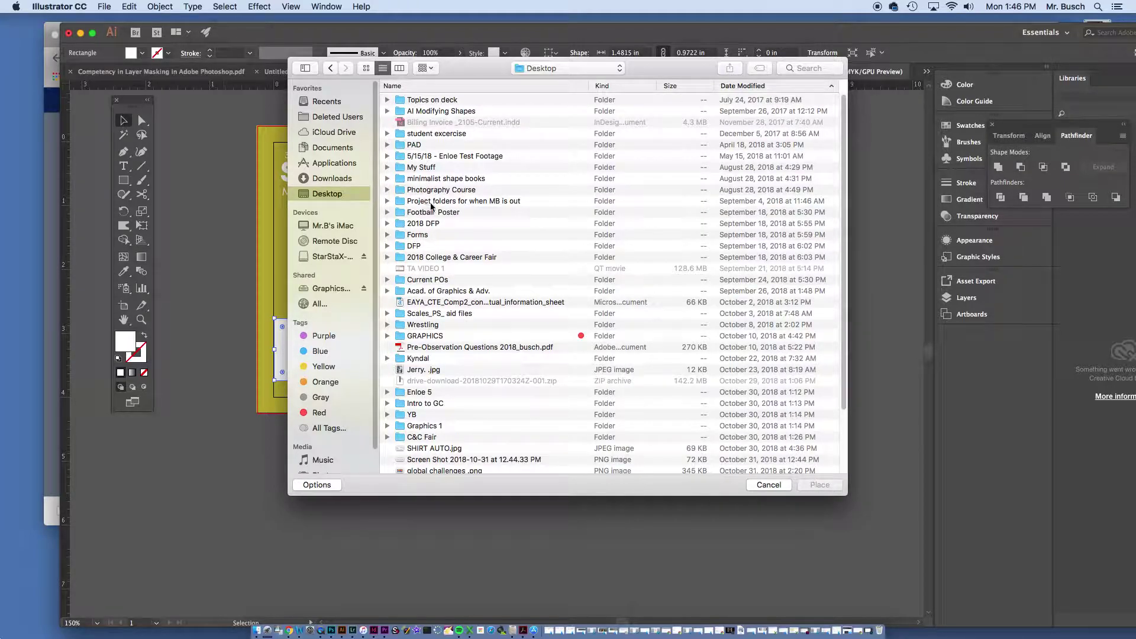
left_click(799, 86)
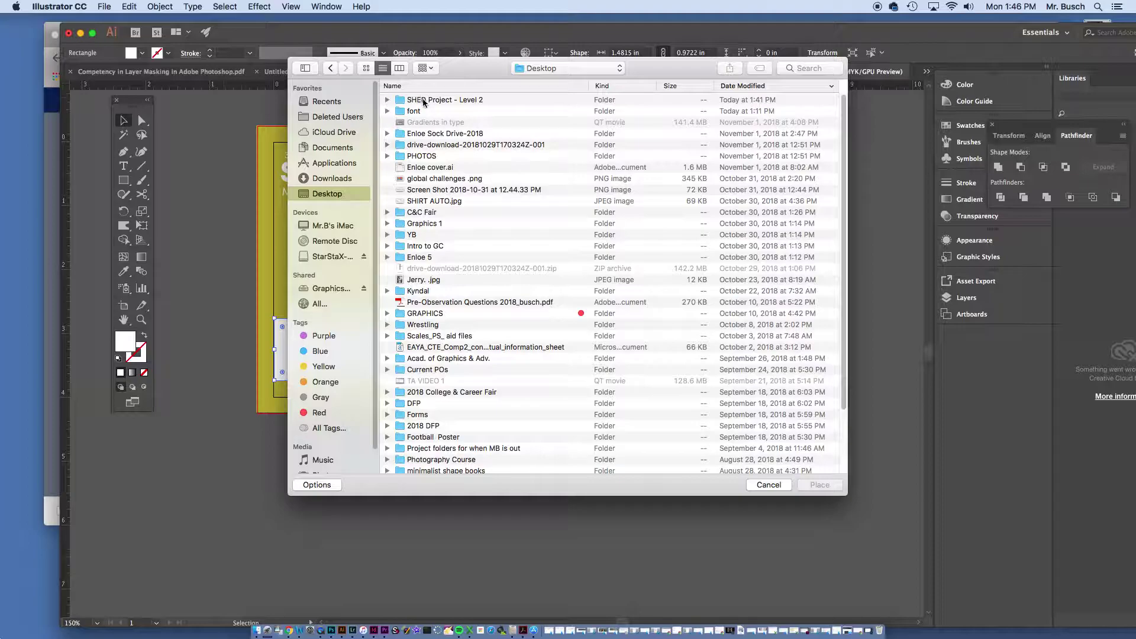
double_click(423, 100)
double_click(415, 101)
left_click(416, 102)
left_click(821, 488)
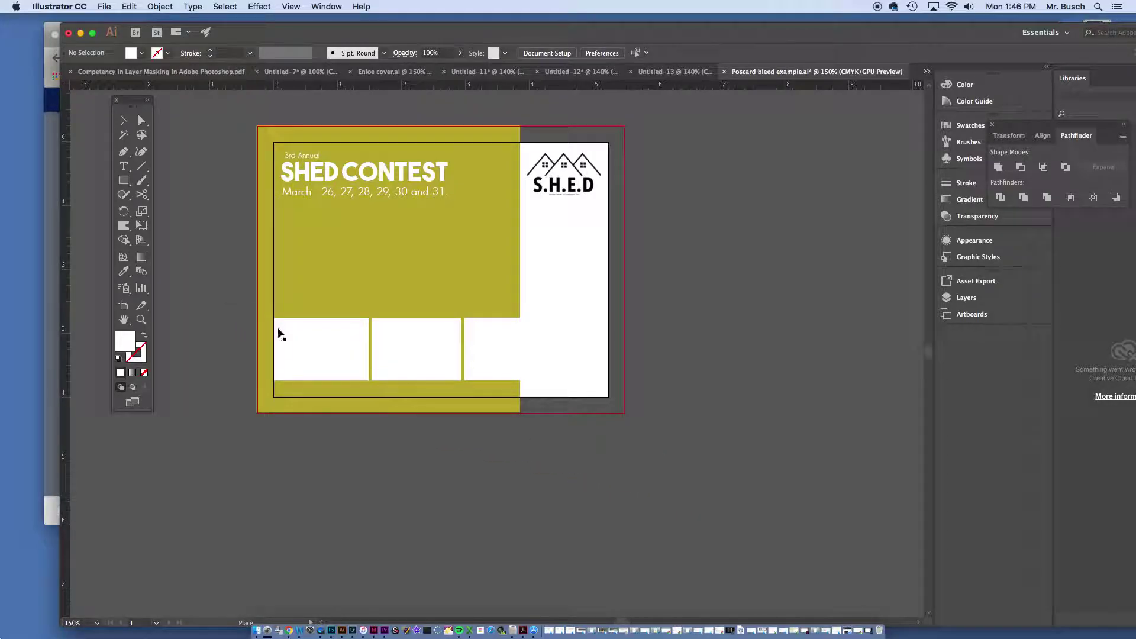
- Drop a first copy of the photo, delete it, and return the view to 100%
left_click(272, 312)
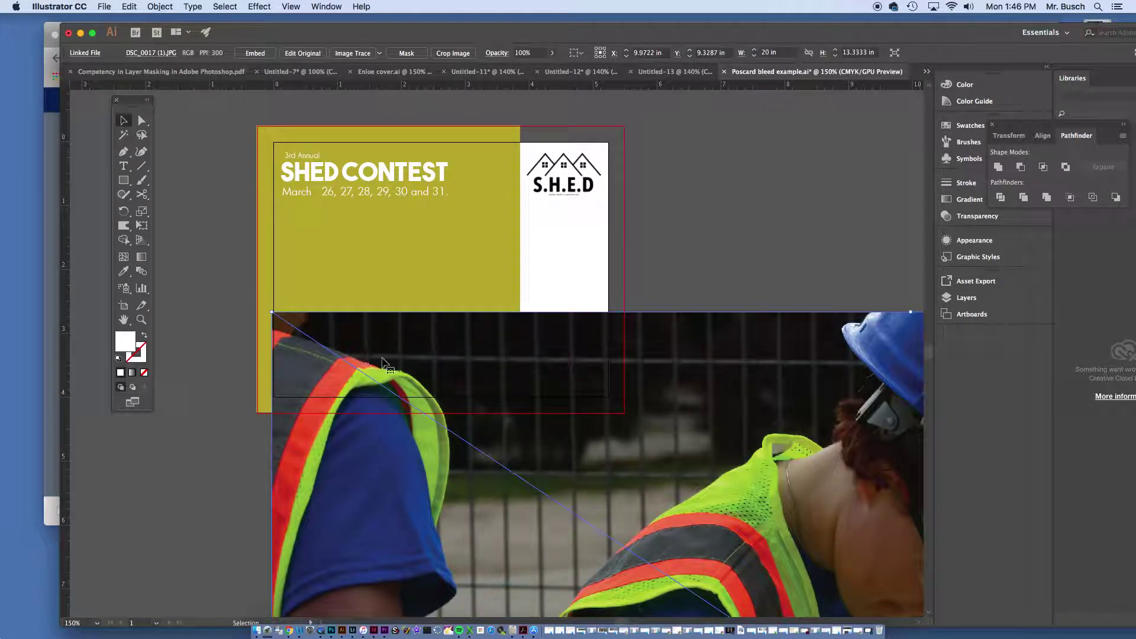
key("super+minus")
key("super+minus")
key("super+minus")
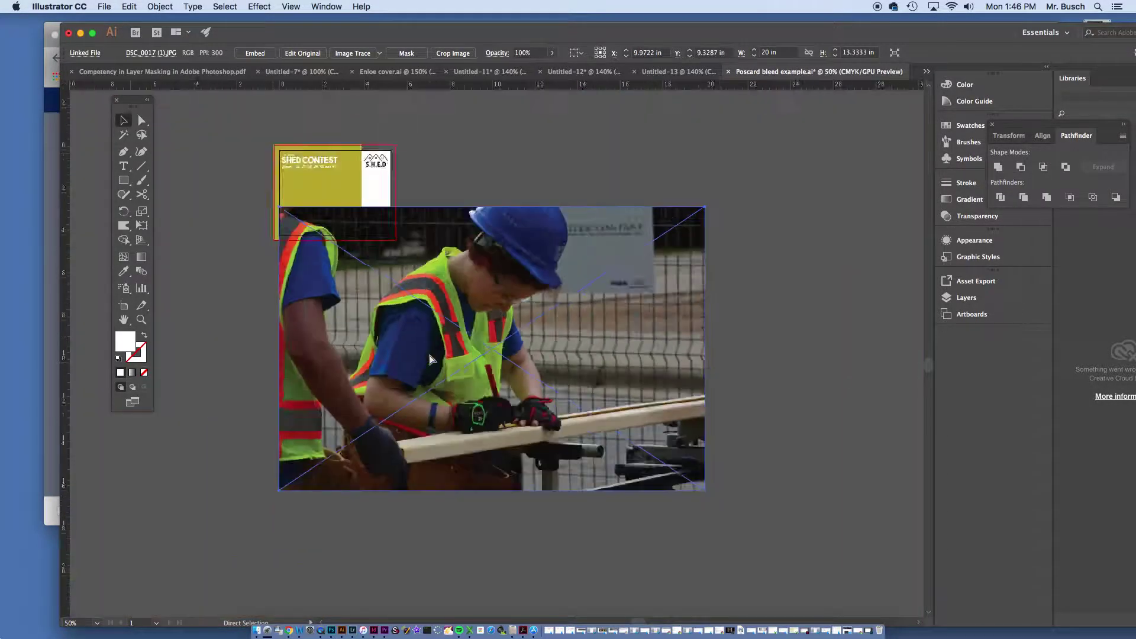
key("super+minus")
left_click_drag(495, 345, 628, 315)
key("Delete")
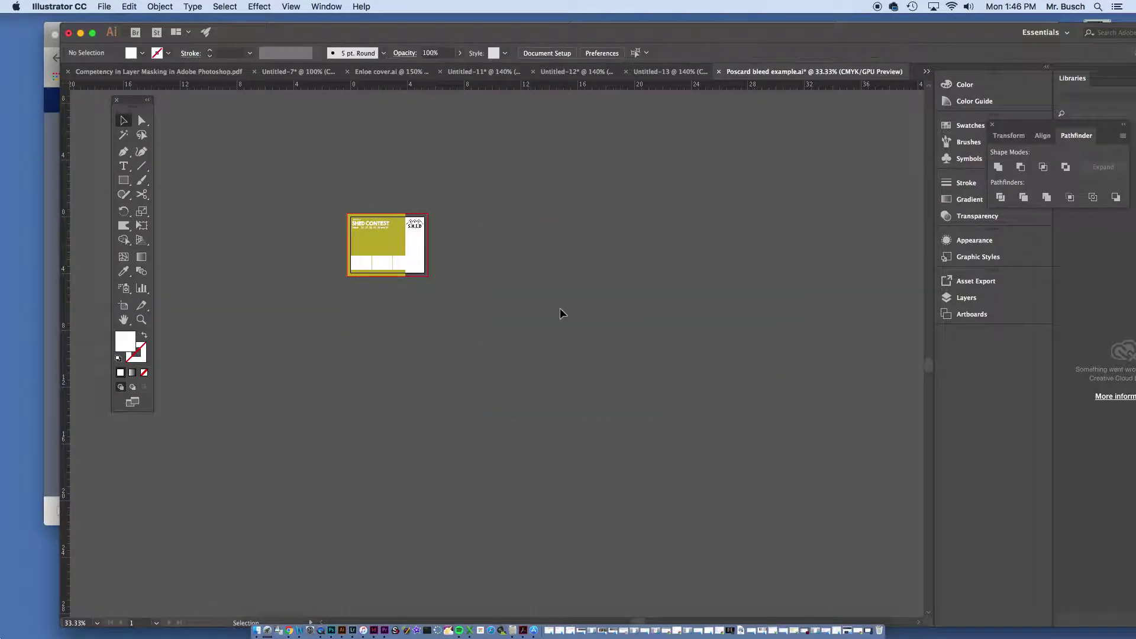
key("super+1")
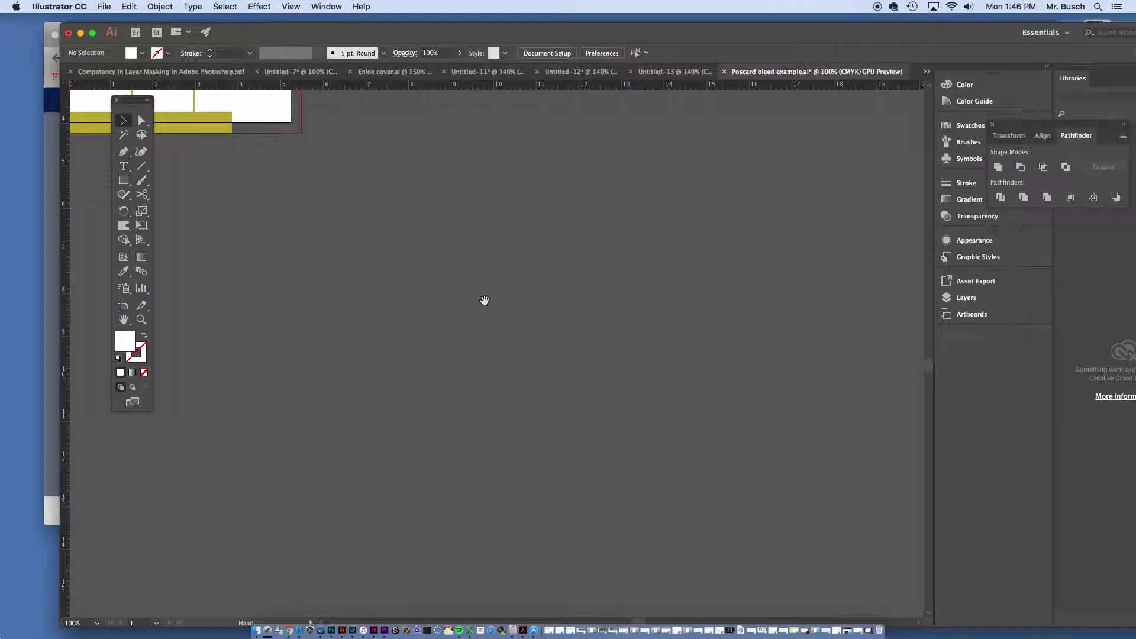
scroll(484, 300, "left", 10)
scroll(484, 301, "up", 5)
- Paste the copied white box in back and drop the worker photo onto the canvas
left_click(432, 243)
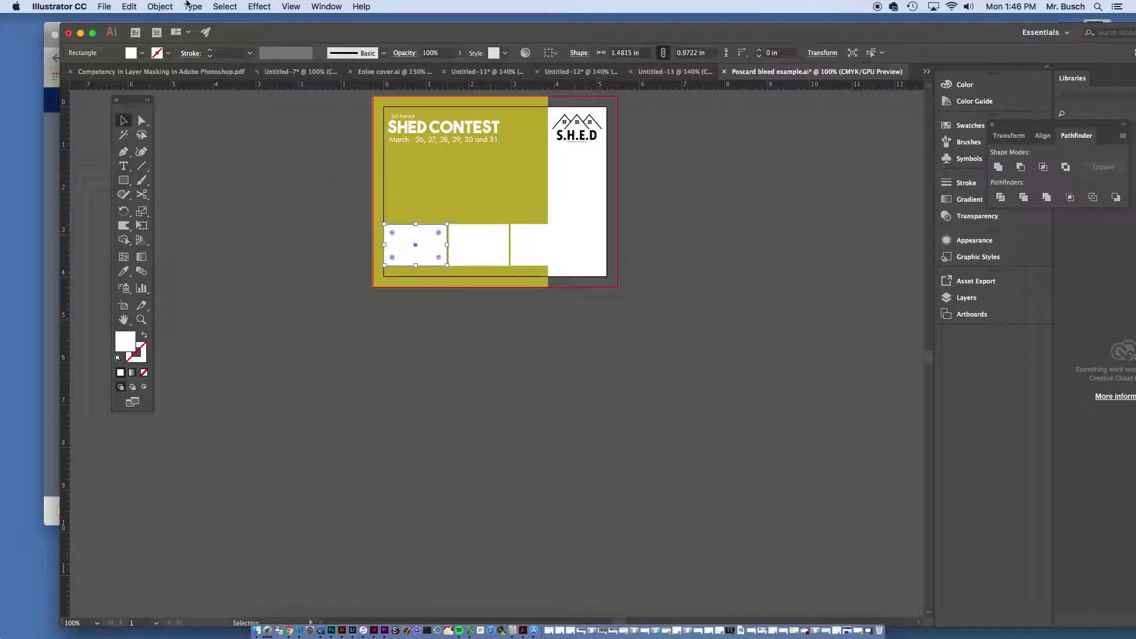
left_click(129, 7)
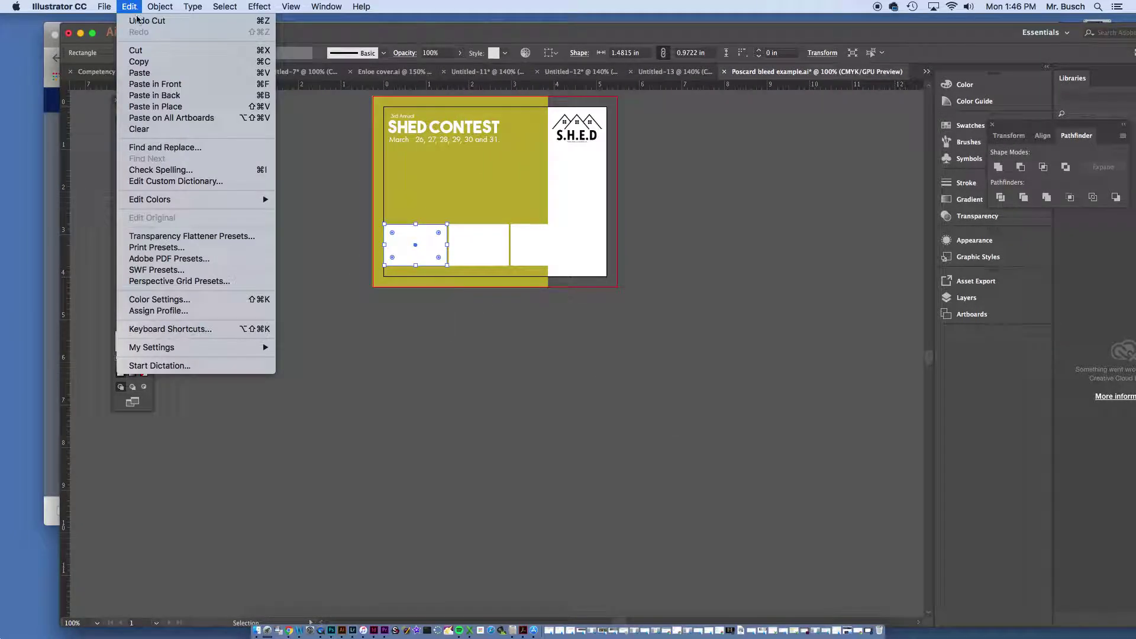
left_click(155, 107)
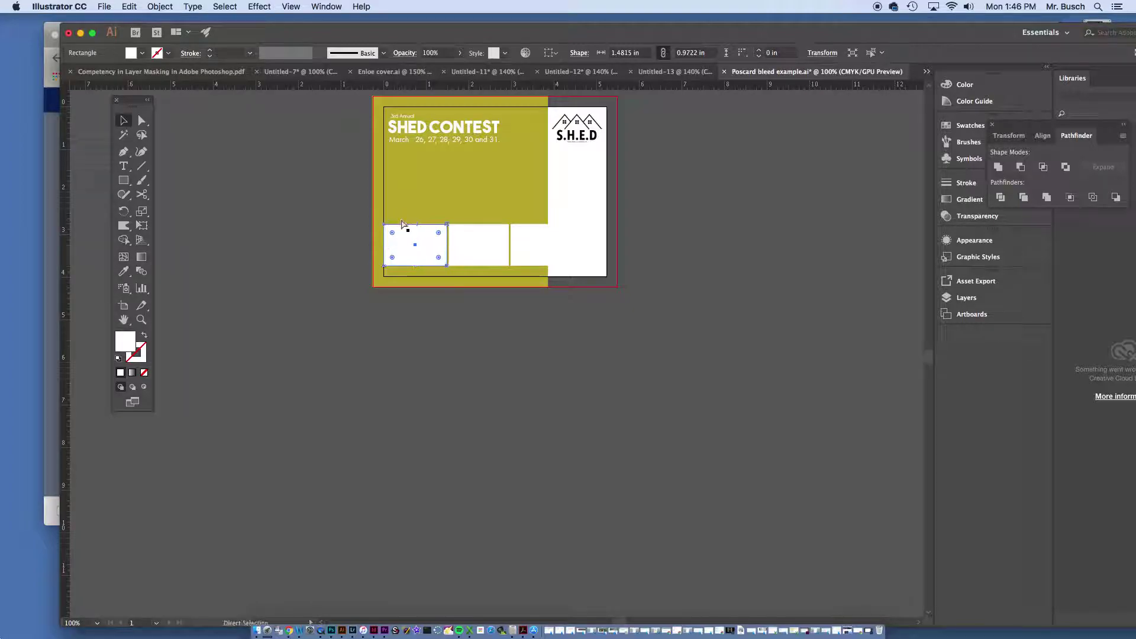
left_click(861, 221, "shift")
left_click_drag(861, 220, 598, 264)
key("super+z")
- Shrink the worker photo to about 3.5 inches wide with Free Transform, hiding the perspective grid
left_click(713, 172)
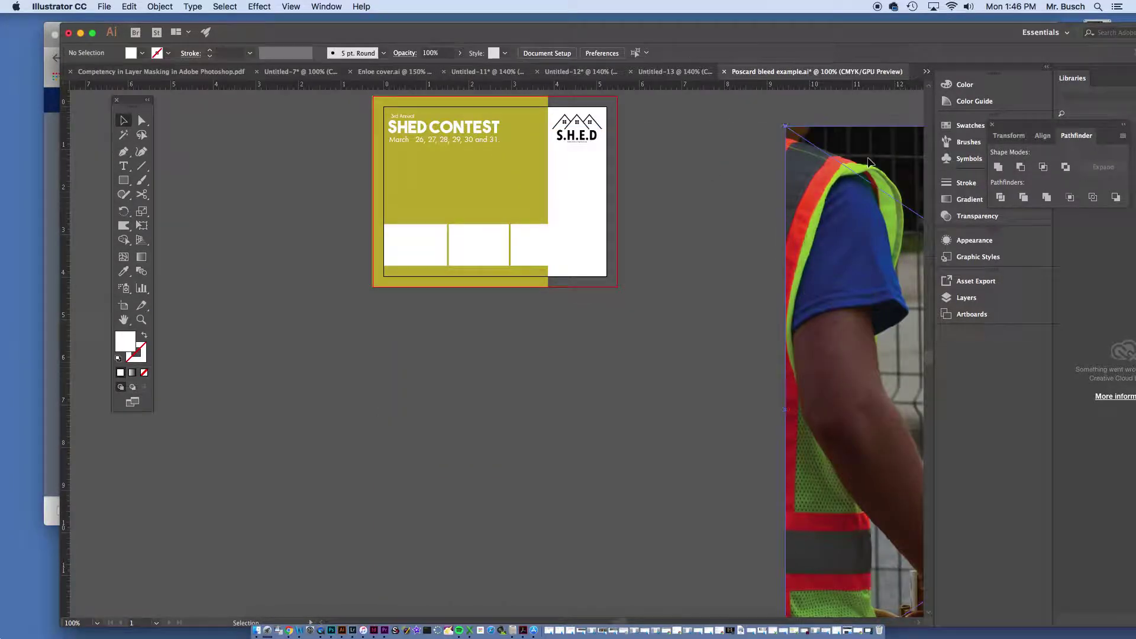
left_click_drag(847, 190, 649, 211)
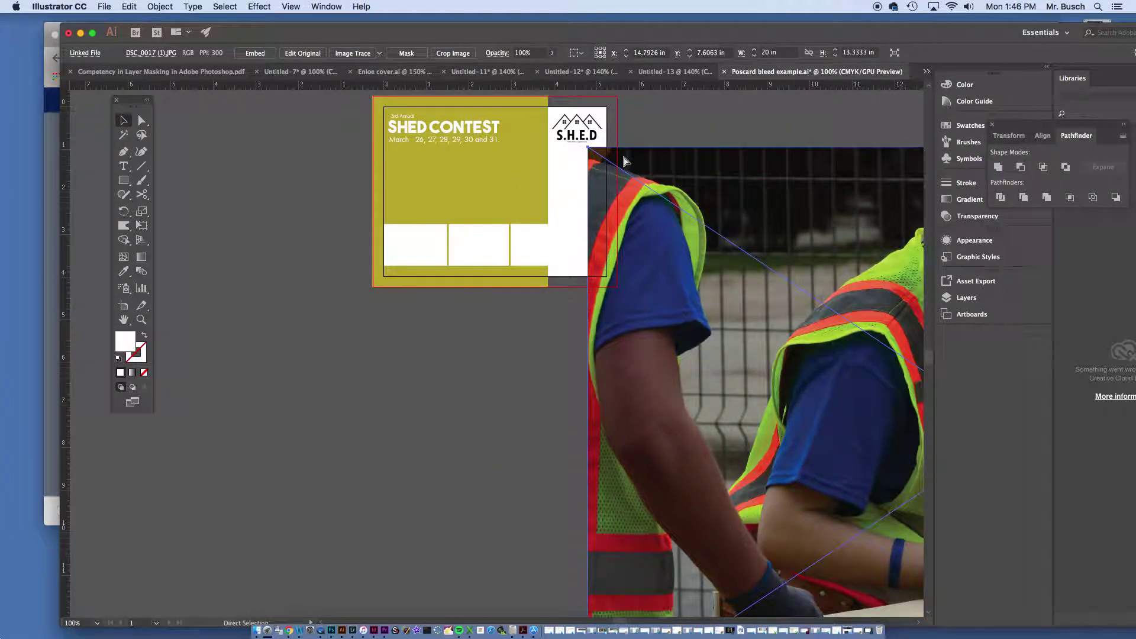
key("super+minus")
key("super+minus")
key("super+minus")
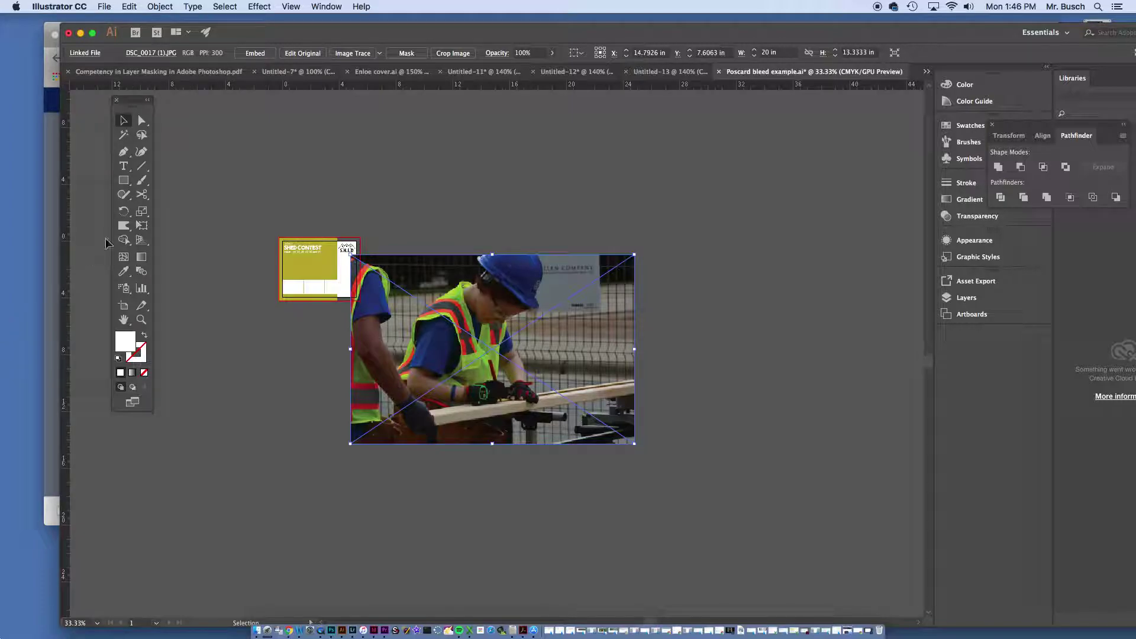
left_click(141, 227)
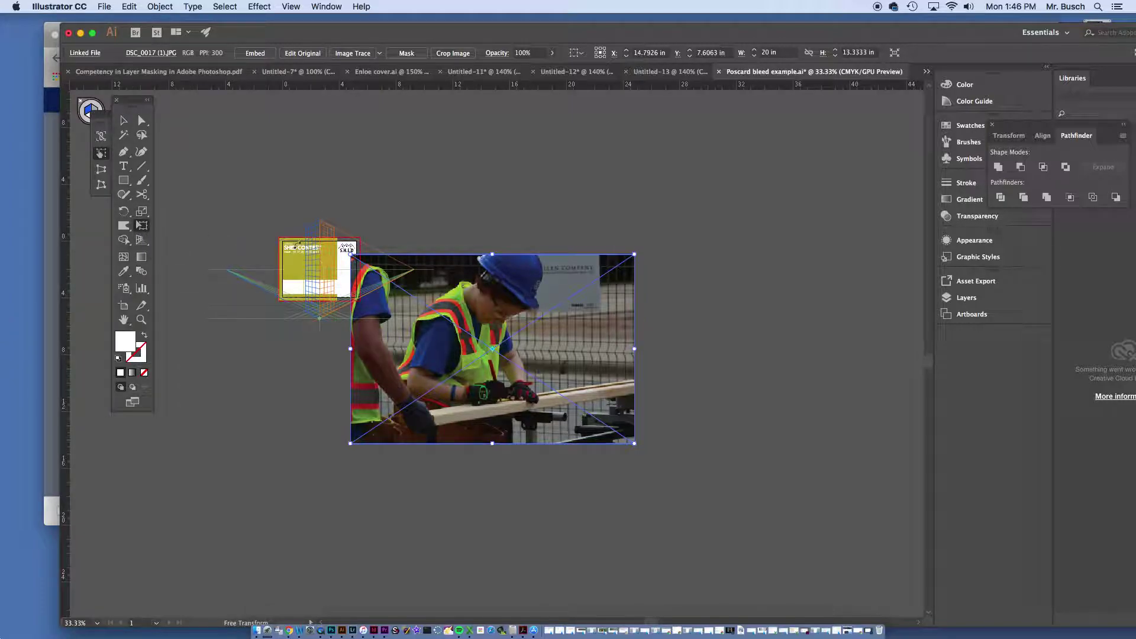
left_click(146, 242)
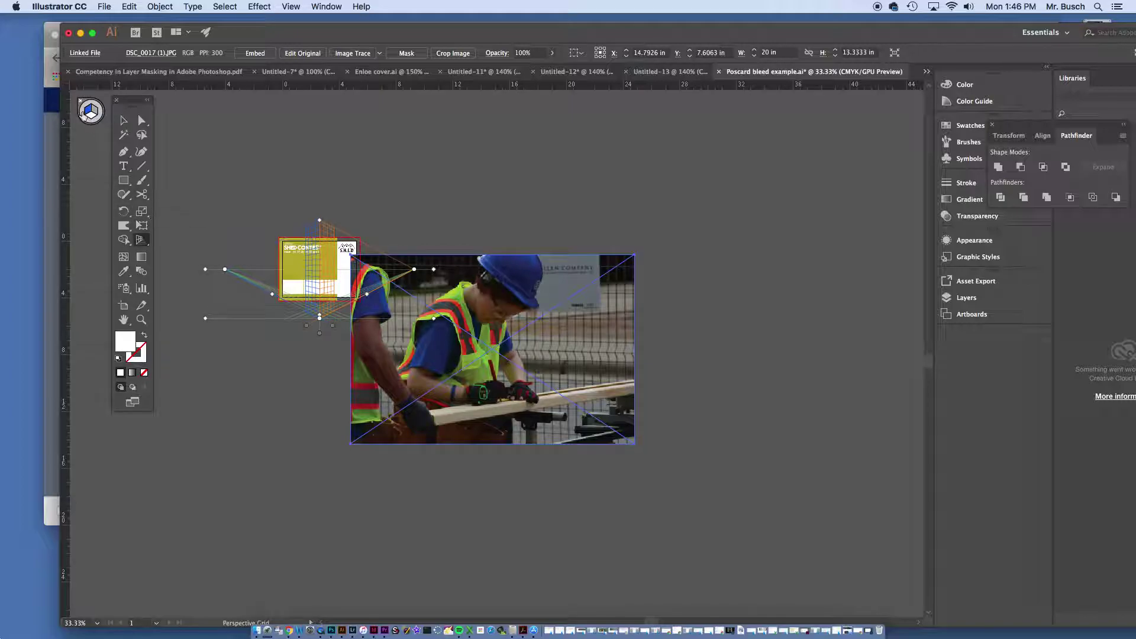
left_click(80, 103)
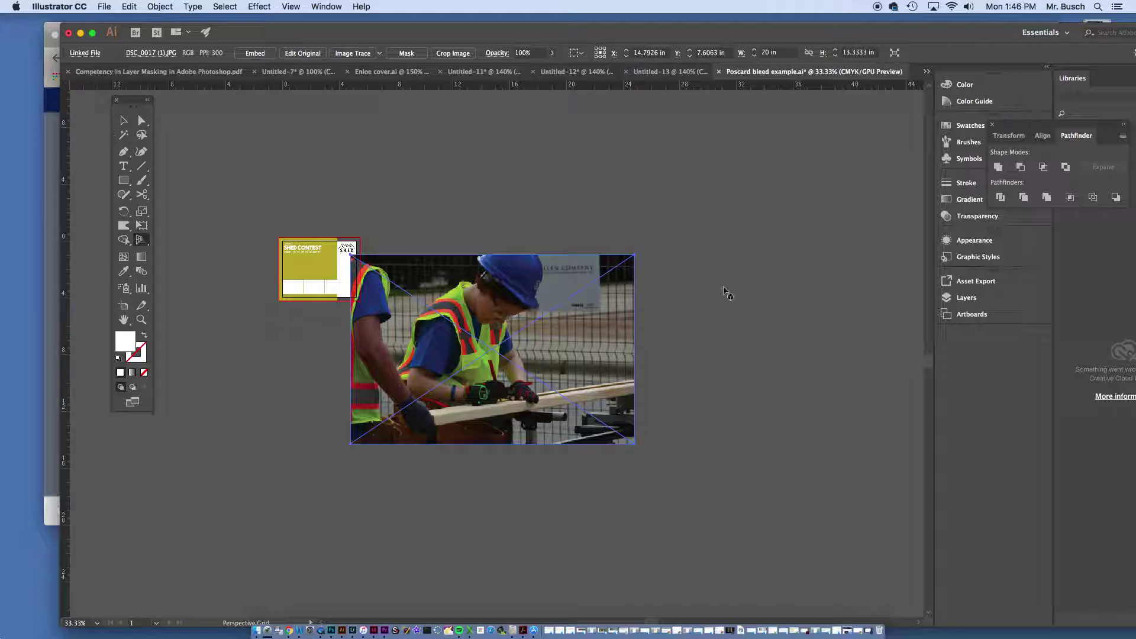
left_click(142, 226)
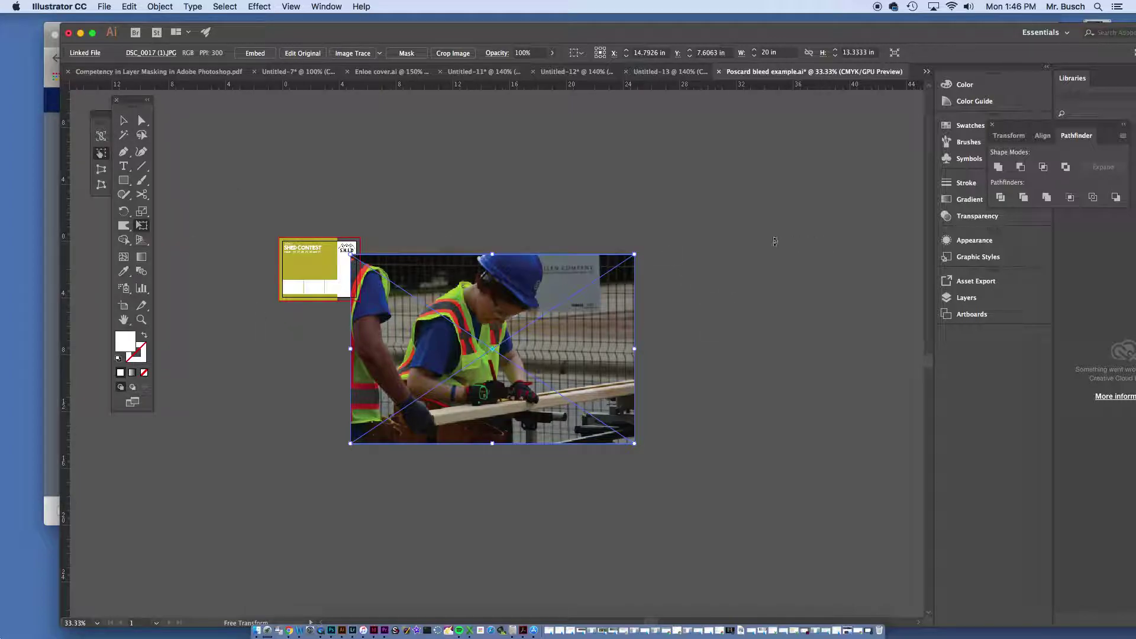
left_click_drag(635, 255, 519, 332)
key("super+1")
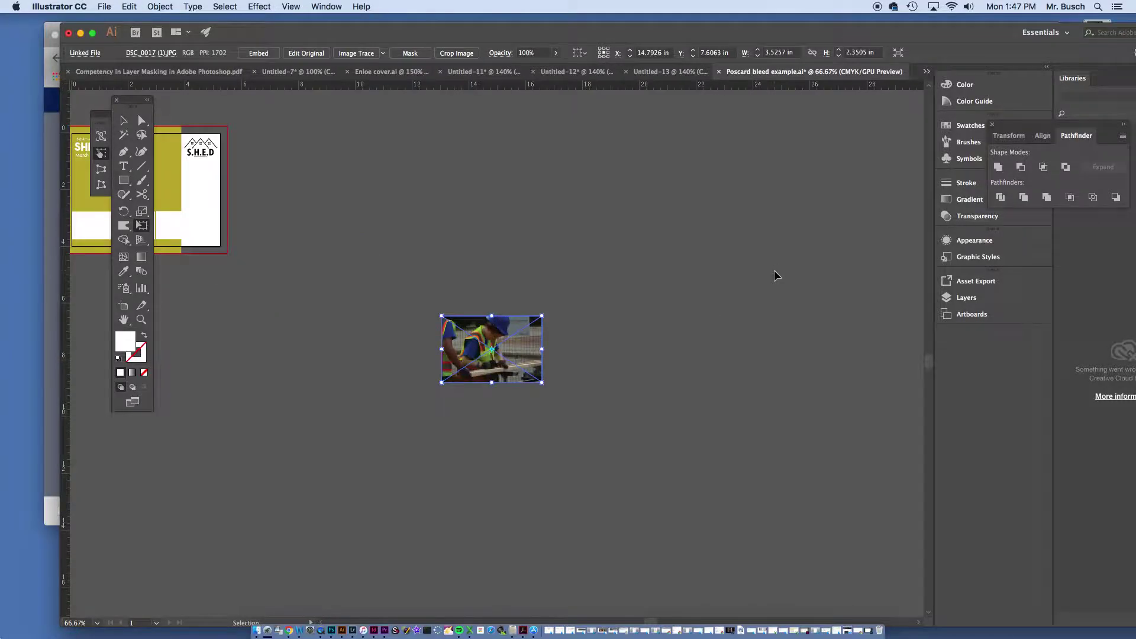
- Resize and move the photo over the first white box at 1.6677 × 1.1118 in
left_click_drag(516, 271, 948, 377)
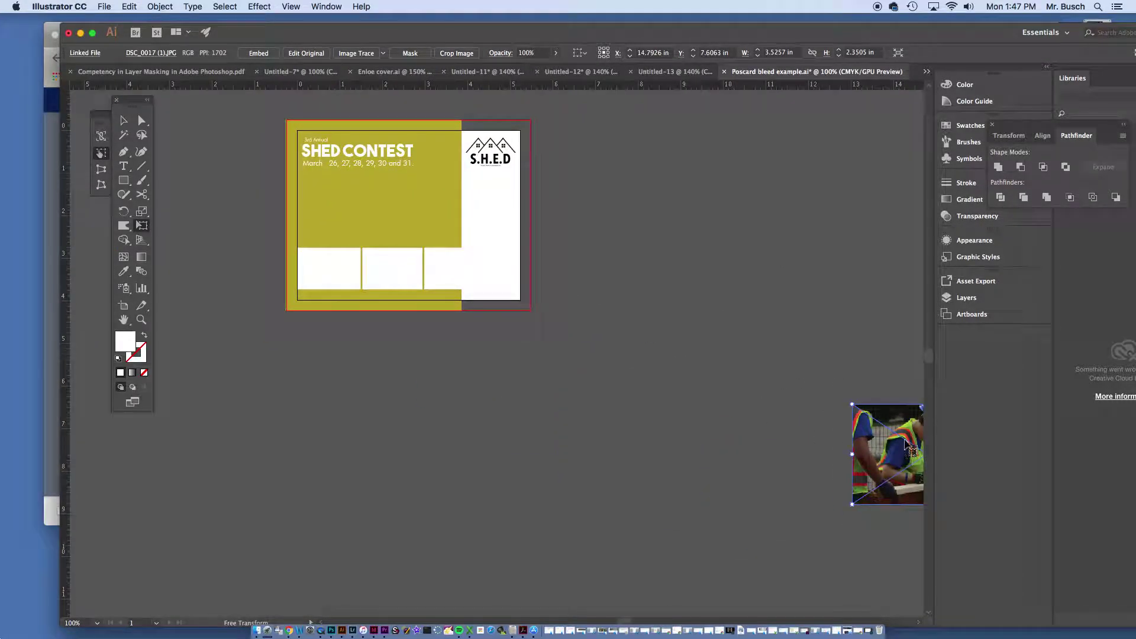
left_click_drag(241, 296, 261, 315)
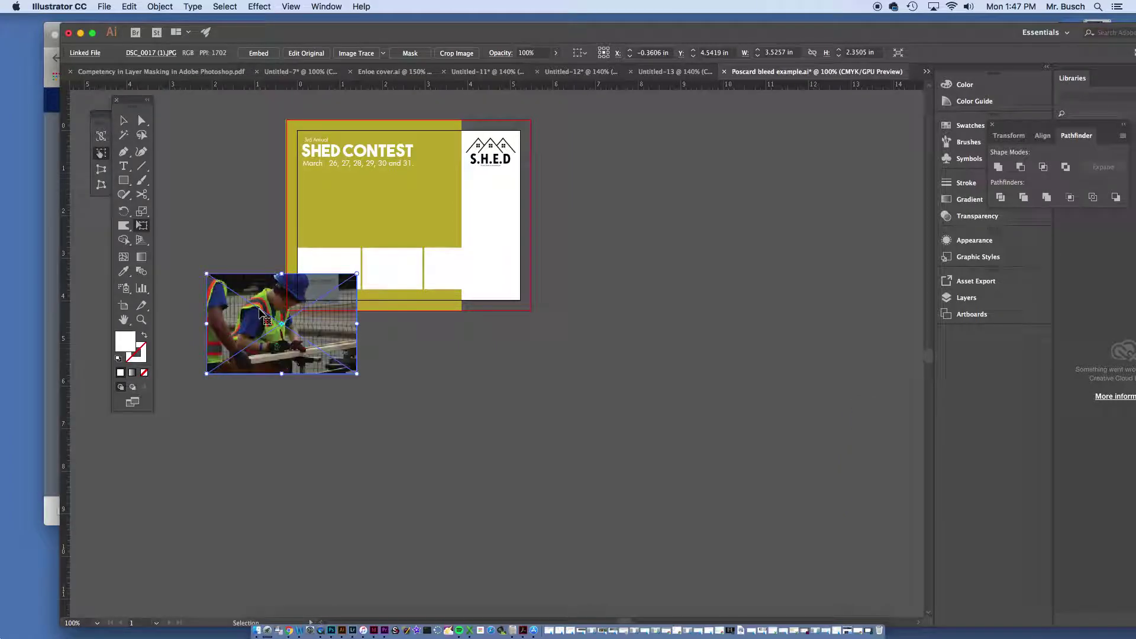
key("super+=")
key("super+=")
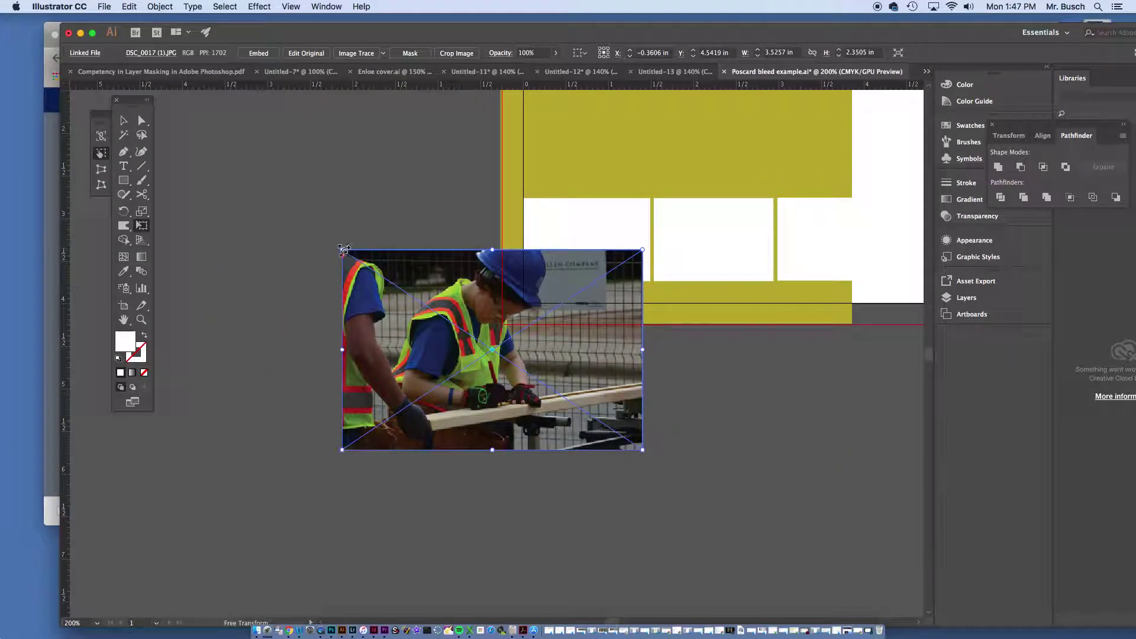
left_click_drag(342, 250, 531, 371)
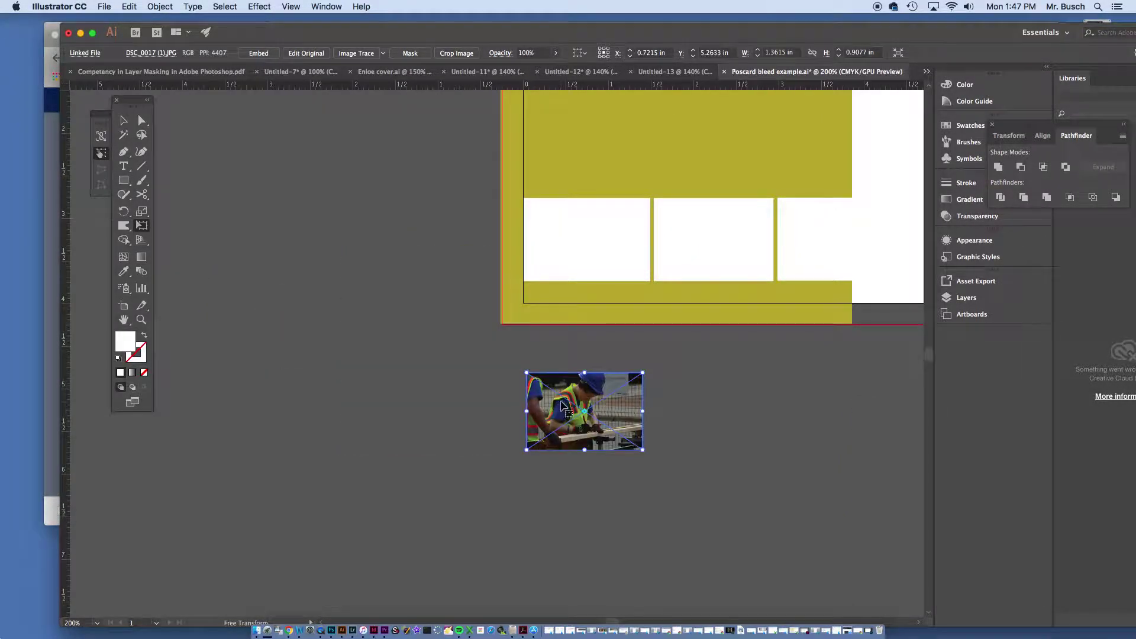
left_click_drag(562, 407, 560, 232)
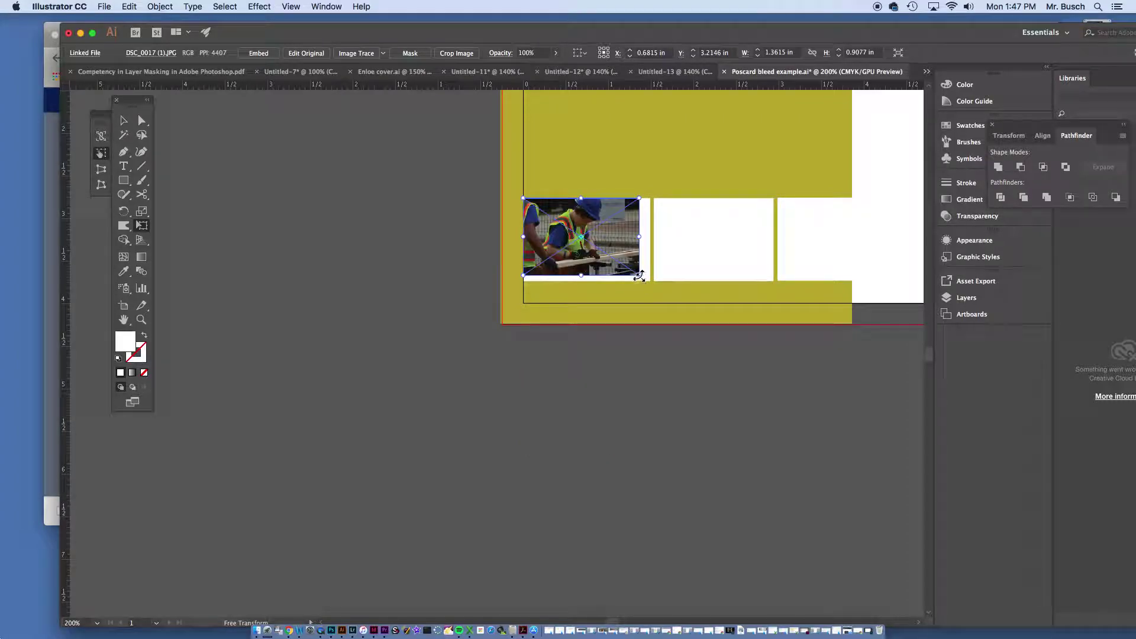
left_click_drag(639, 275, 651, 283)
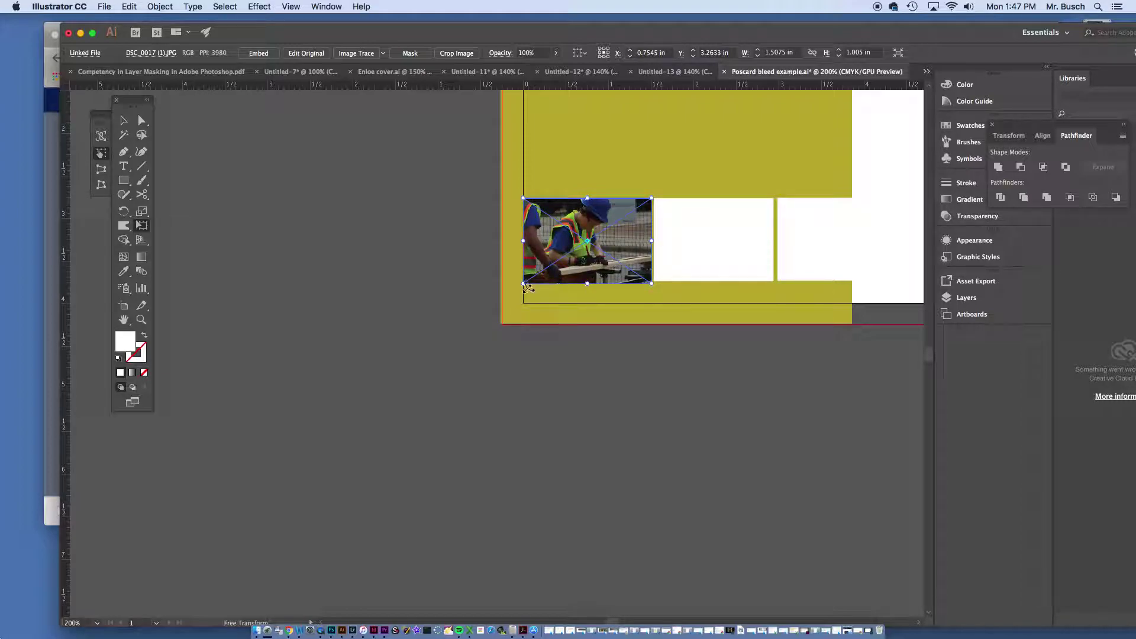
left_click_drag(525, 285, 510, 293)
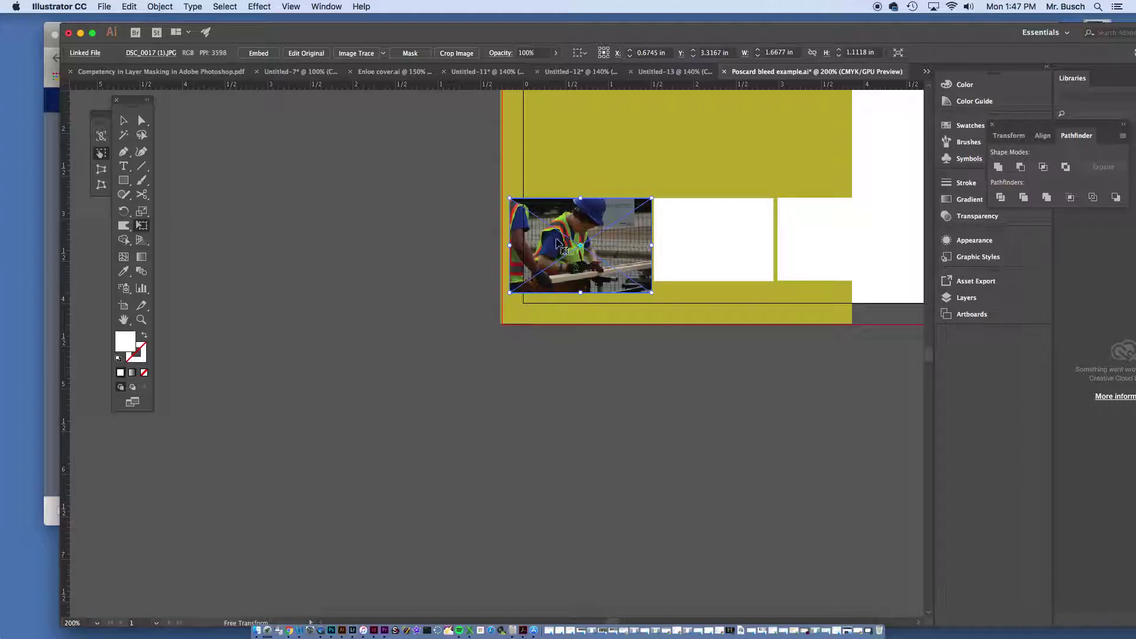
left_click_drag(617, 227, 587, 226)
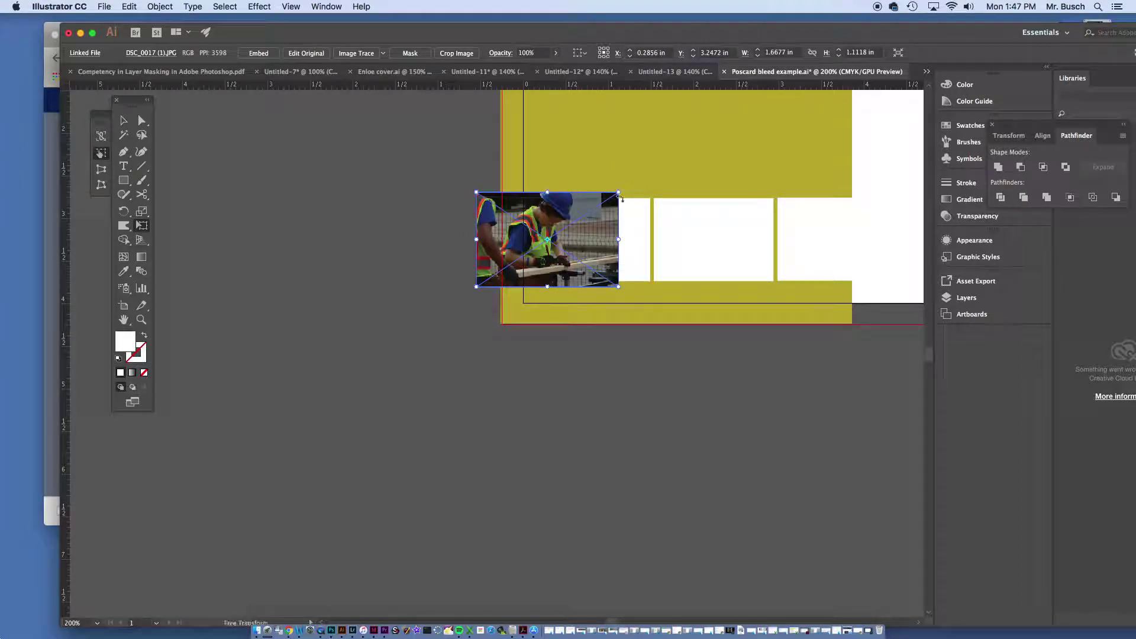
left_click(641, 225)
- Bring the white box to front and line the photo's corner up with it
left_click(225, 6)
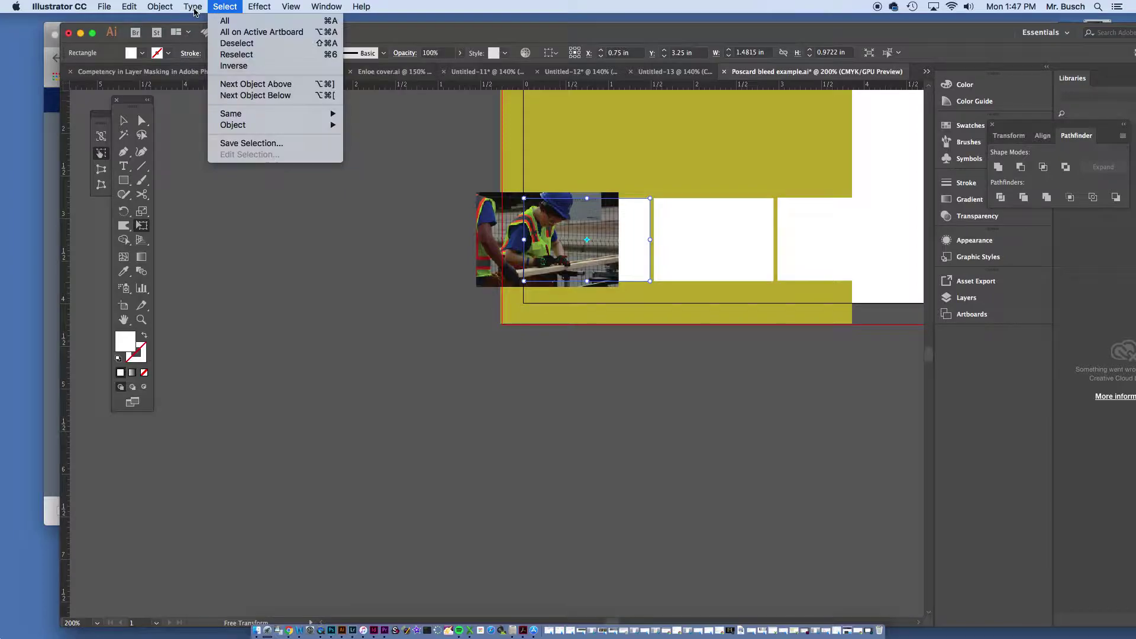
mouse_move(159, 7)
mouse_move(237, 32)
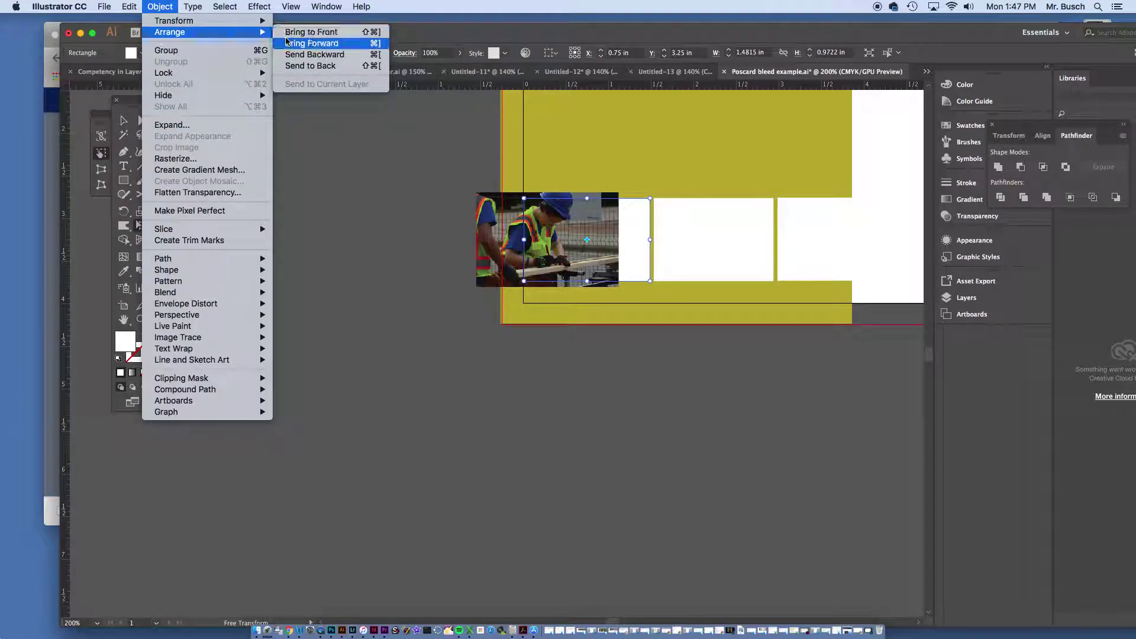
left_click(293, 33)
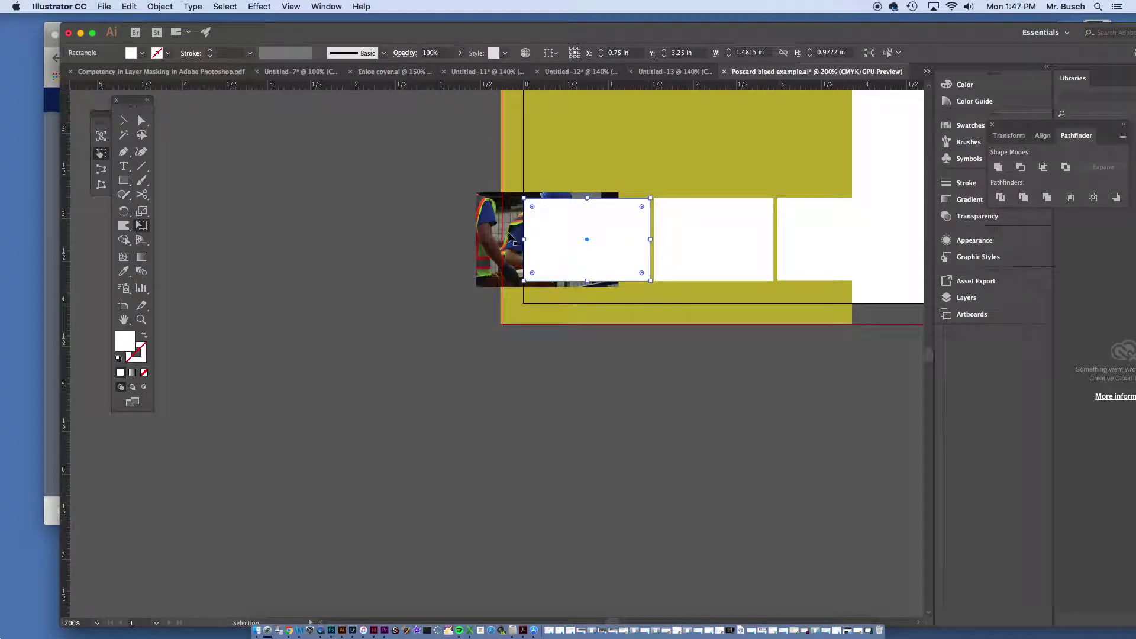
double_click(492, 222)
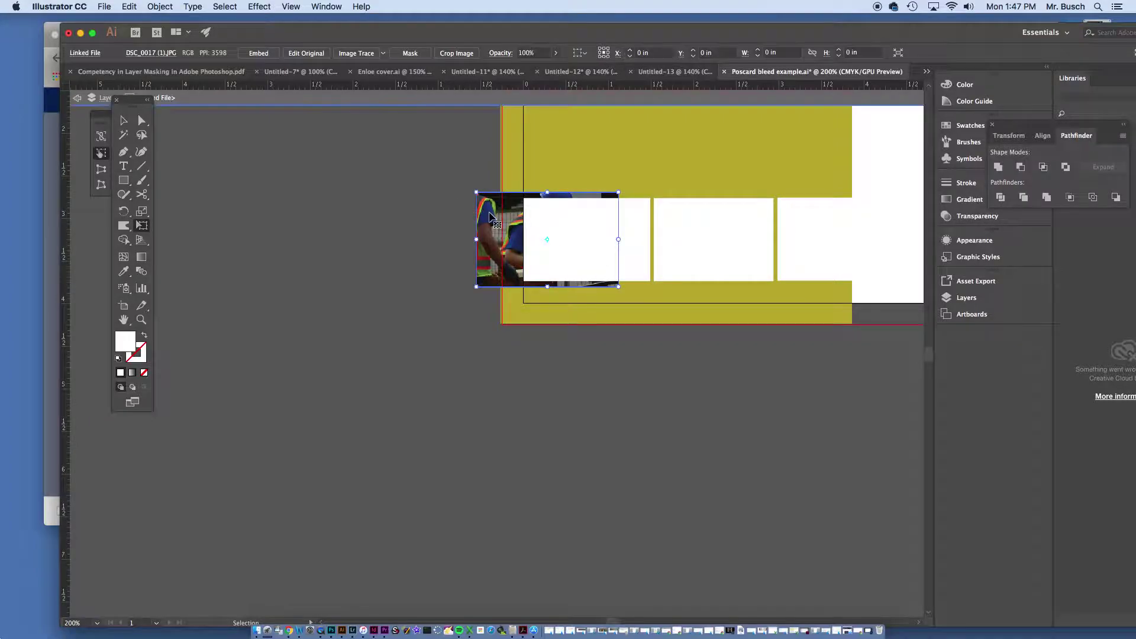
key("Escape")
left_click_drag(493, 223, 525, 224)
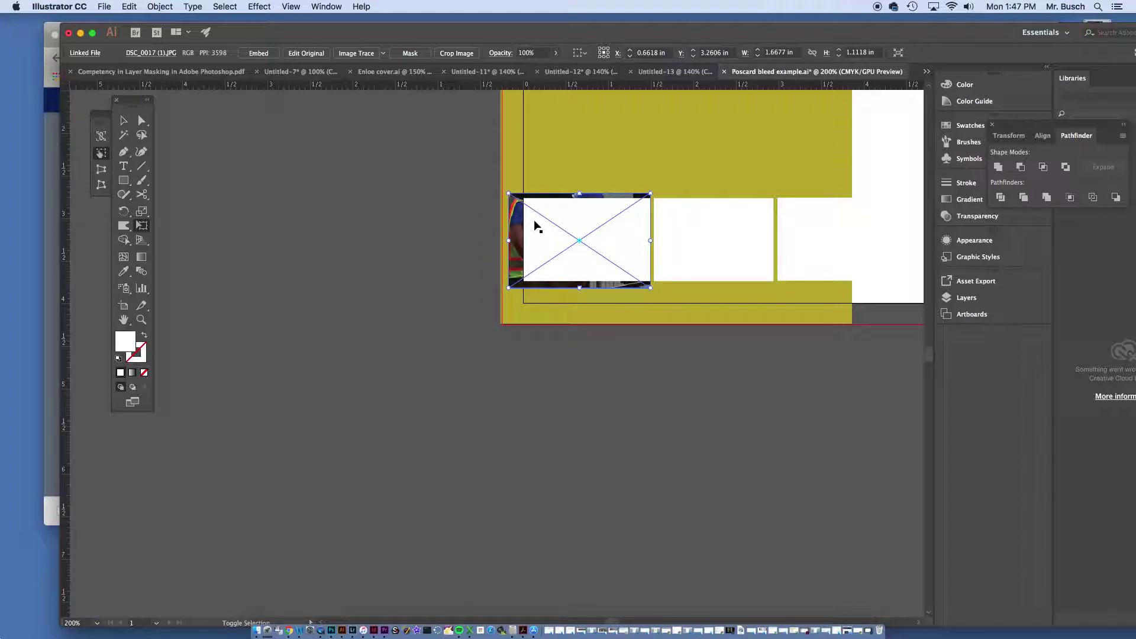
- Select the photo and white box together and apply Make Clipping Mask
left_click(532, 223, "shift")
key("v")
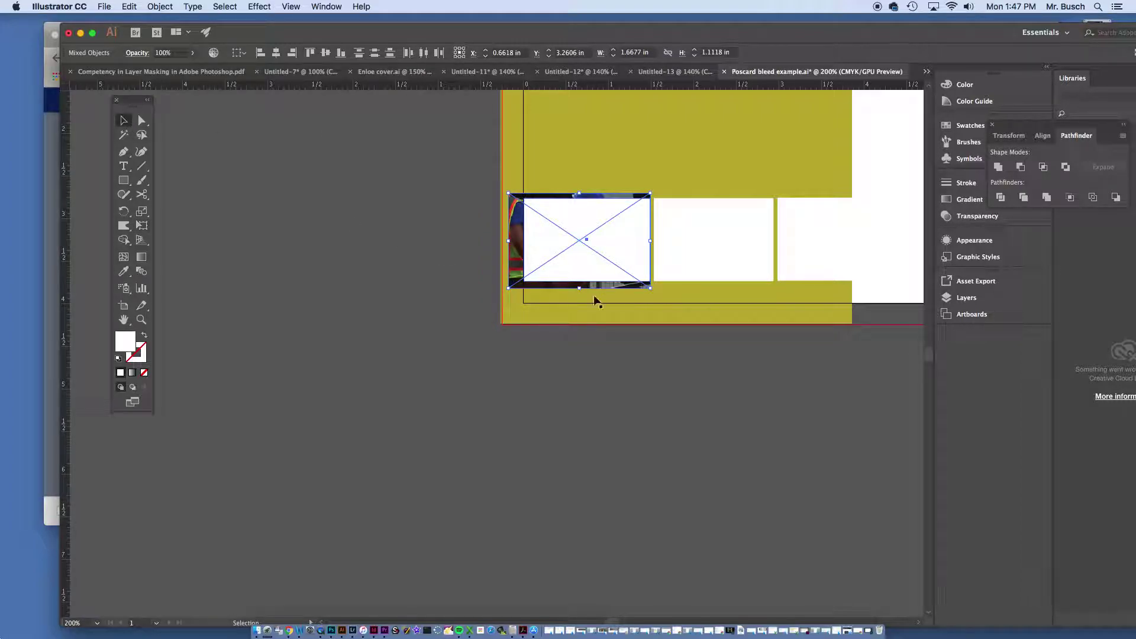
right_click(560, 239)
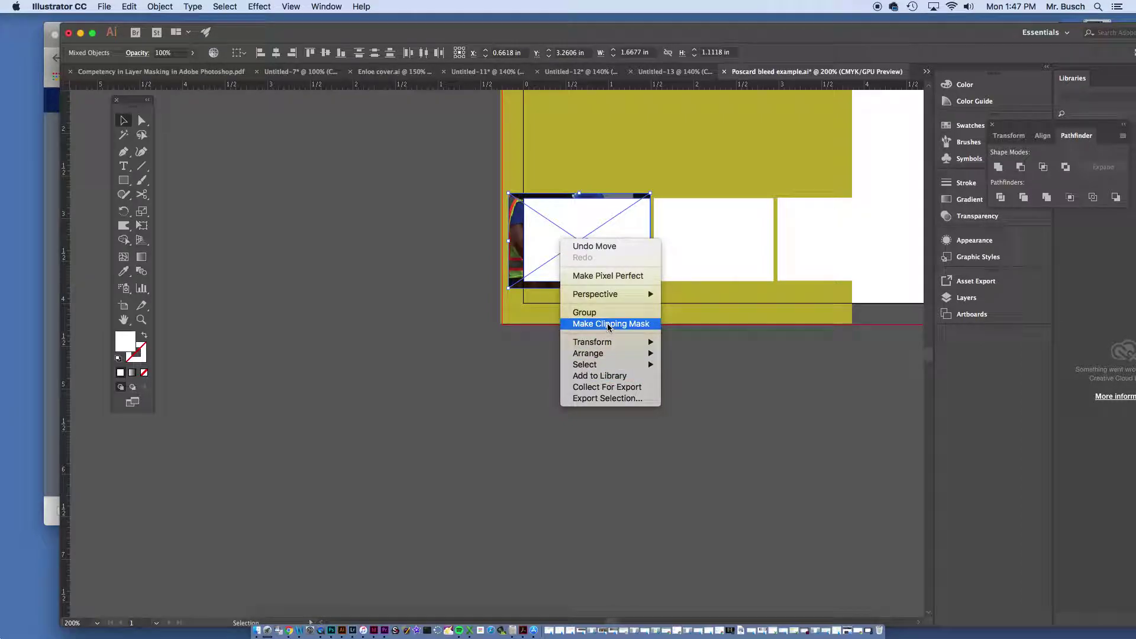
left_click(610, 324)
key("a")
left_click(660, 335)
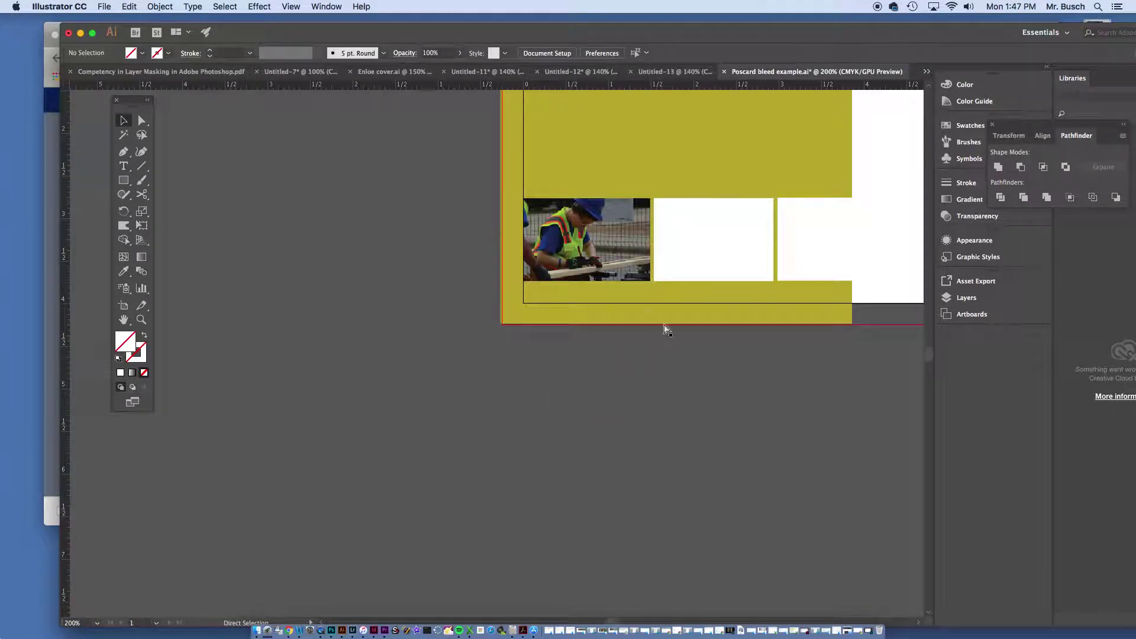
key("v")
left_click(690, 247)
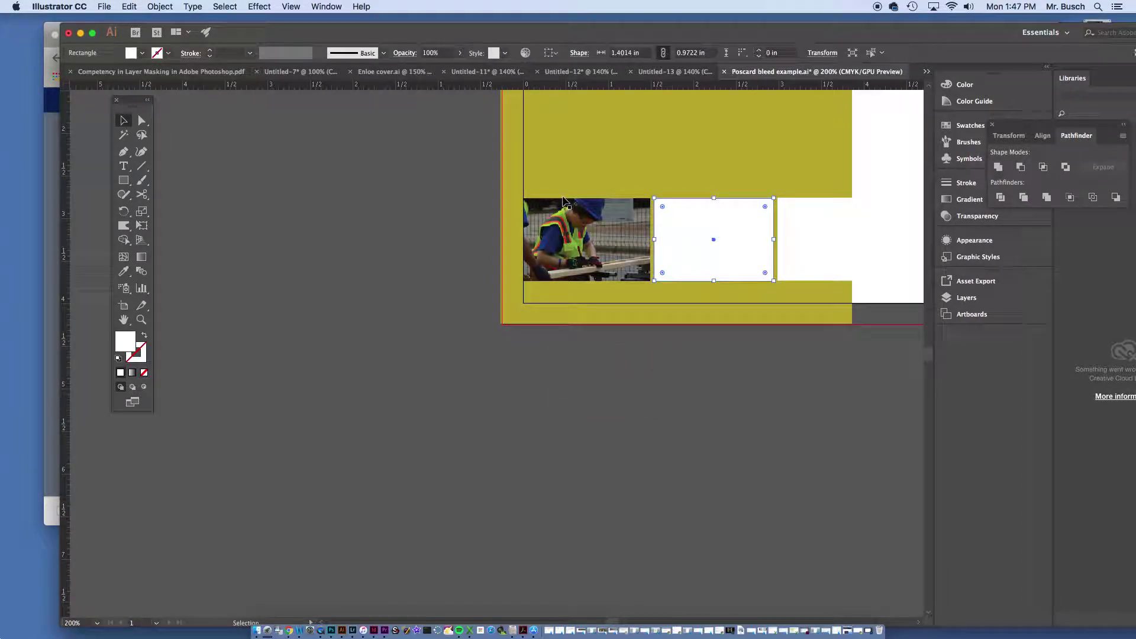
- Place the DSC_0025.jpeg construction-crew photo onto the canvas
left_click(104, 7)
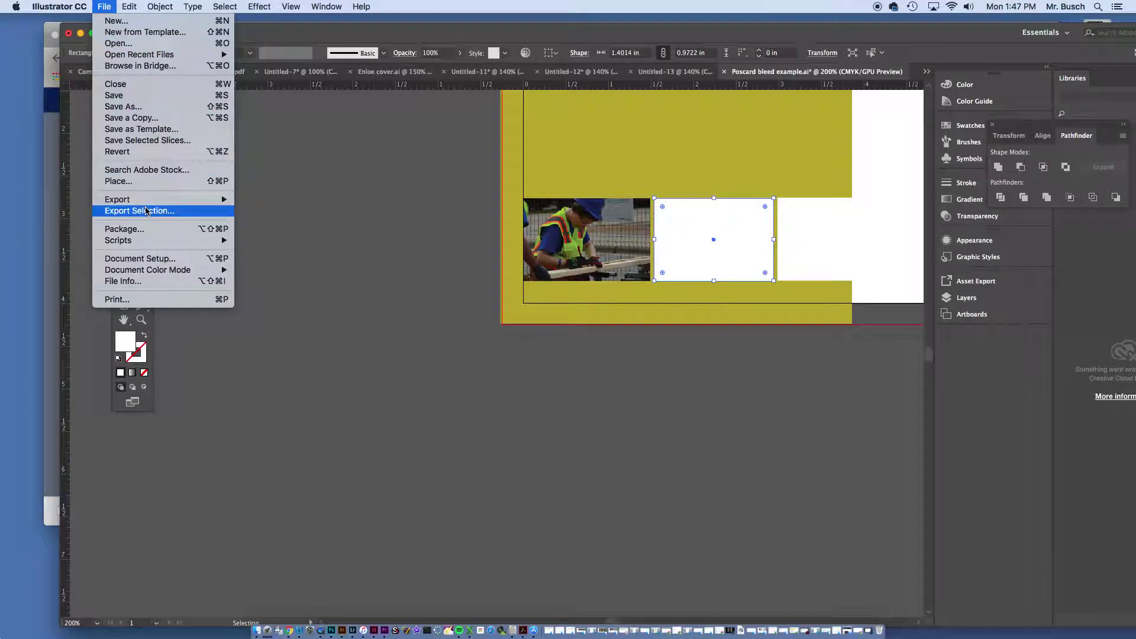
left_click(172, 181)
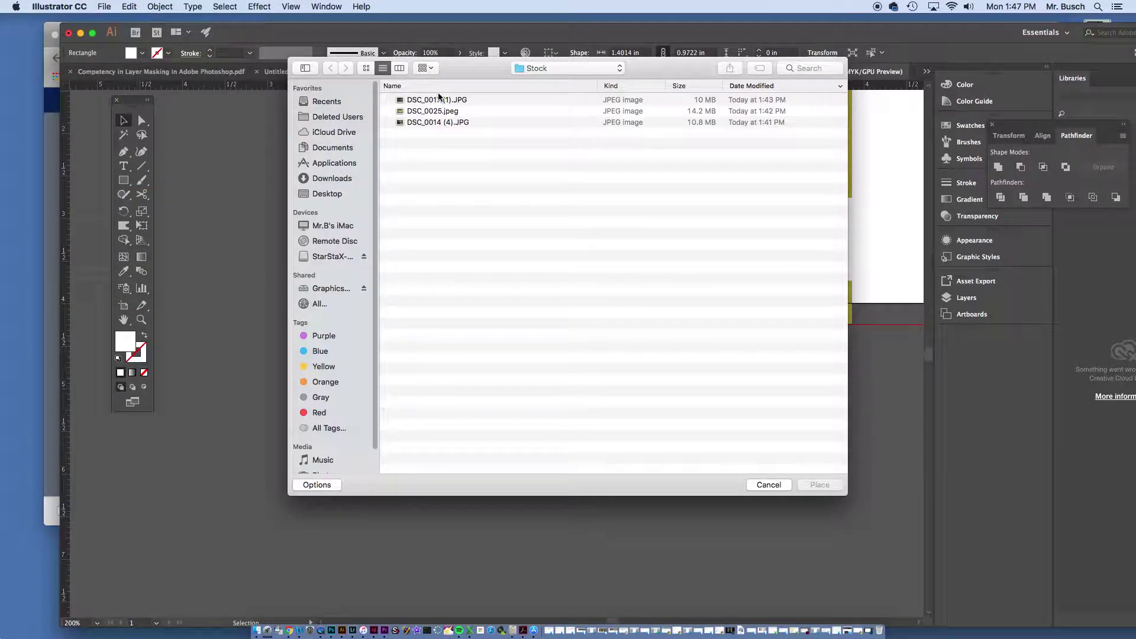
left_click(430, 113)
left_click(820, 485)
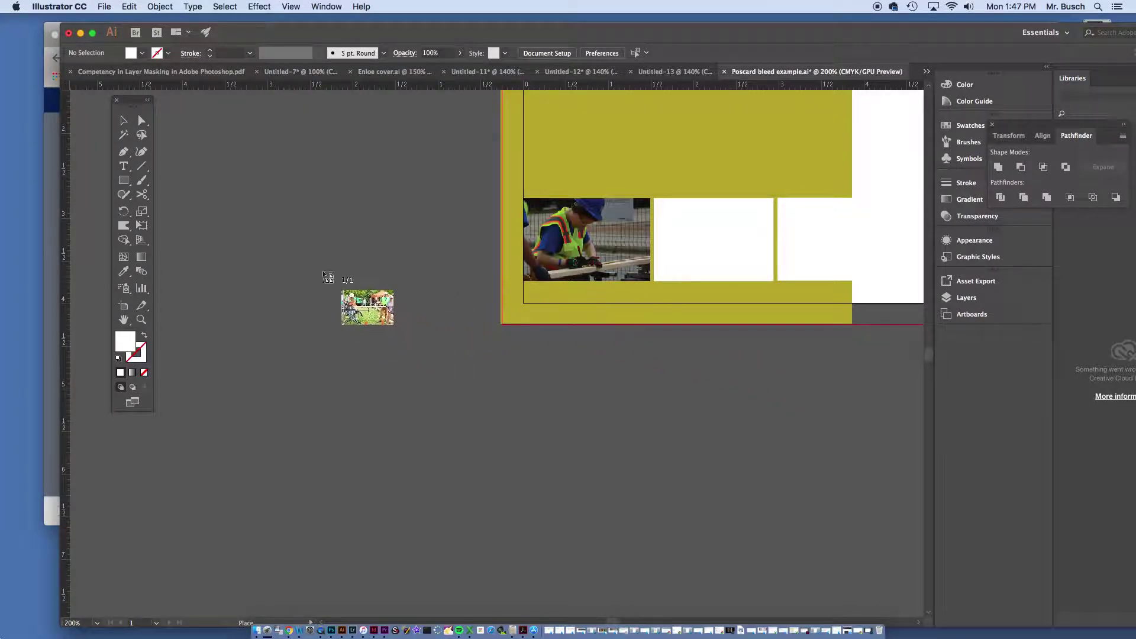
left_click(330, 206)
- Scale the photo to 2.0587 × 1.3724 in and move it beside the first photo
left_click(142, 225)
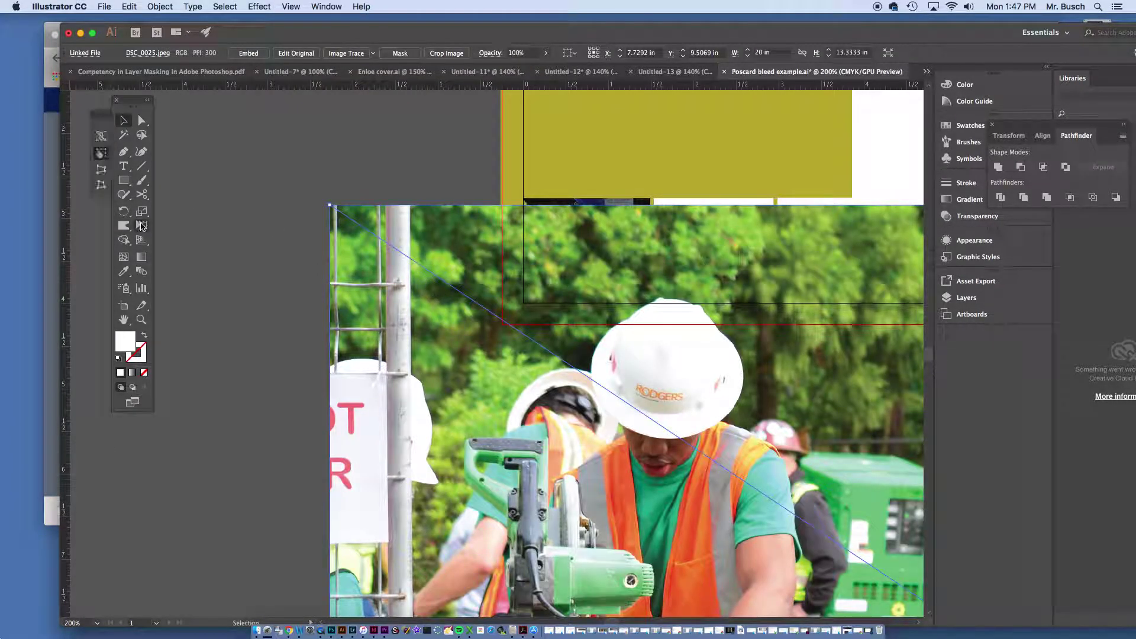
left_click_drag(329, 208, 284, 239)
left_click_drag(226, 188, 491, 359)
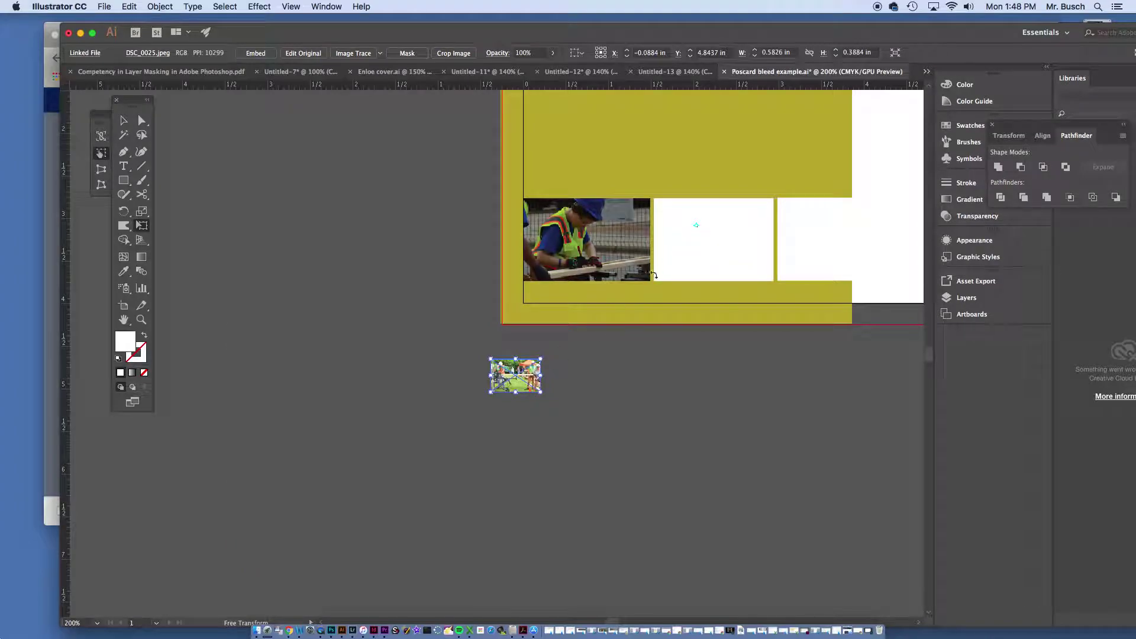
left_click_drag(522, 384, 820, 311)
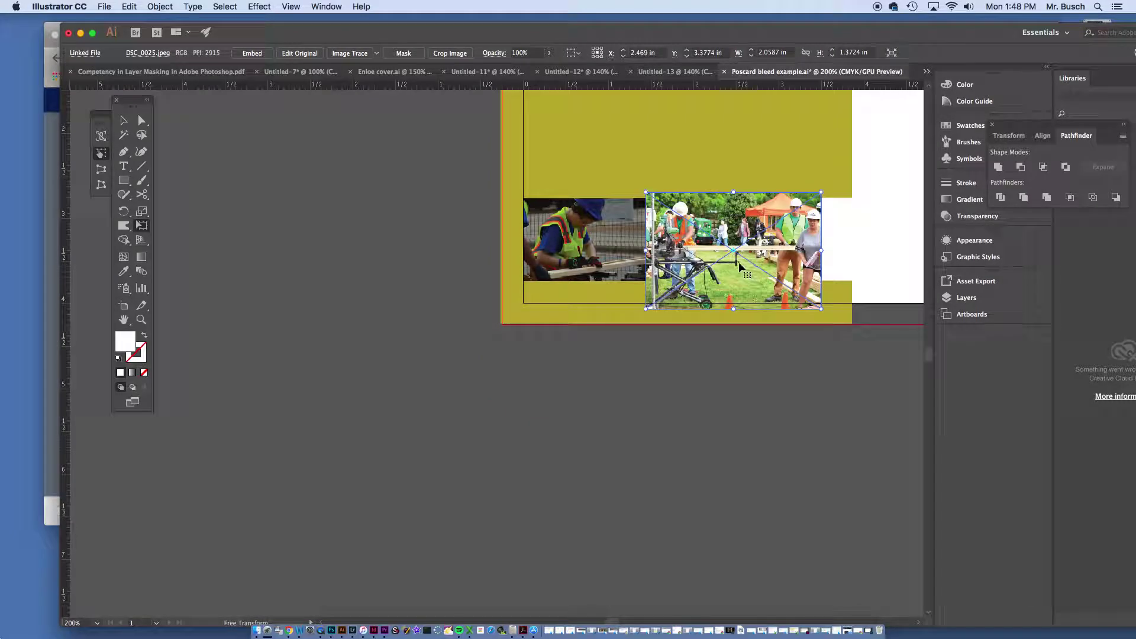
left_click_drag(710, 212, 680, 222)
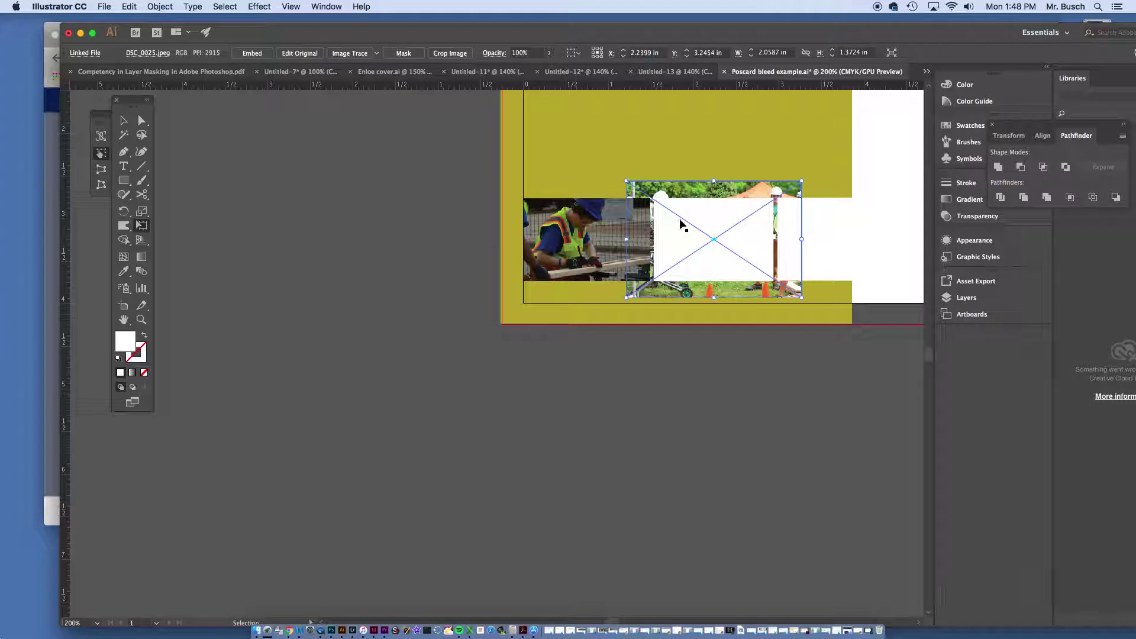
- Clip the second crowd photo to the second white rectangle, giving 1.4014 × 0.9722 in
left_click(667, 333)
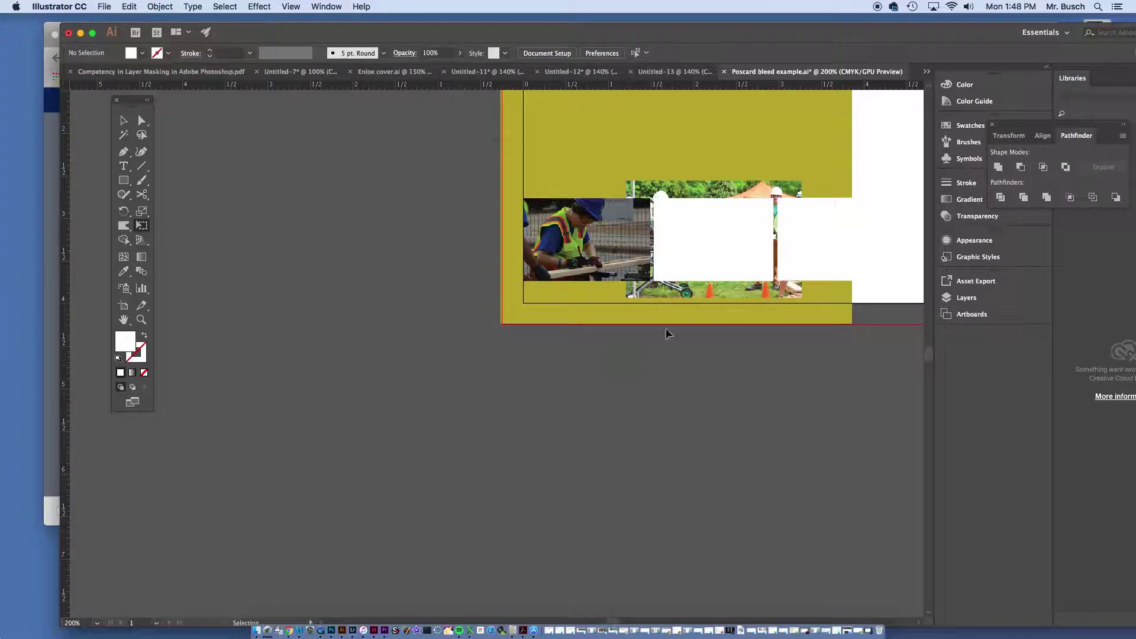
left_click(679, 230)
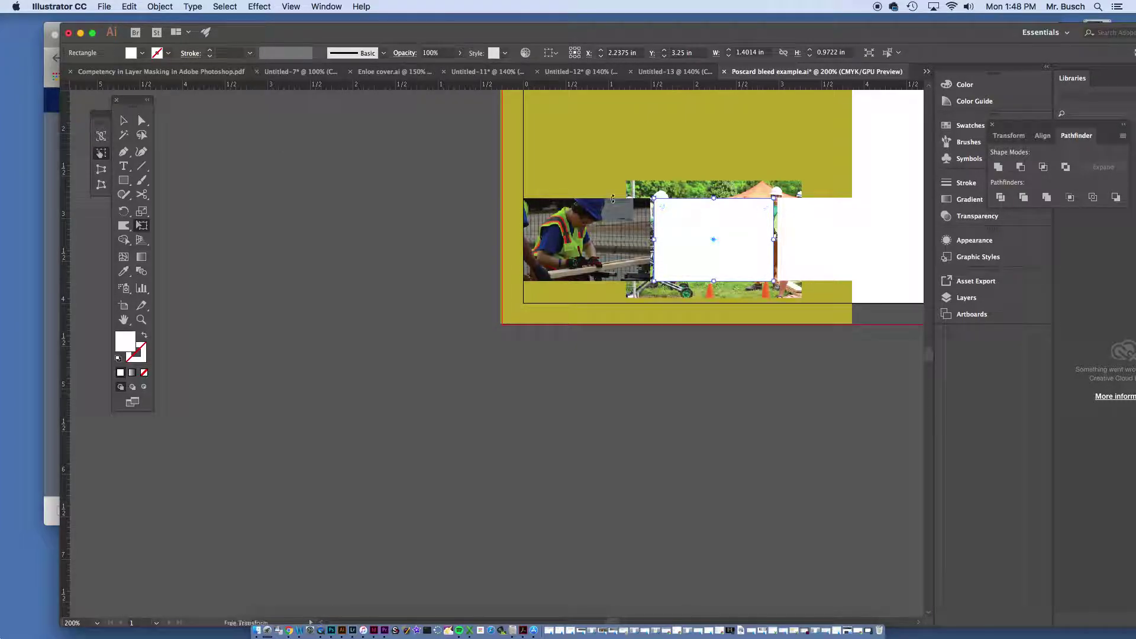
key("super")
left_click(674, 190, "shift")
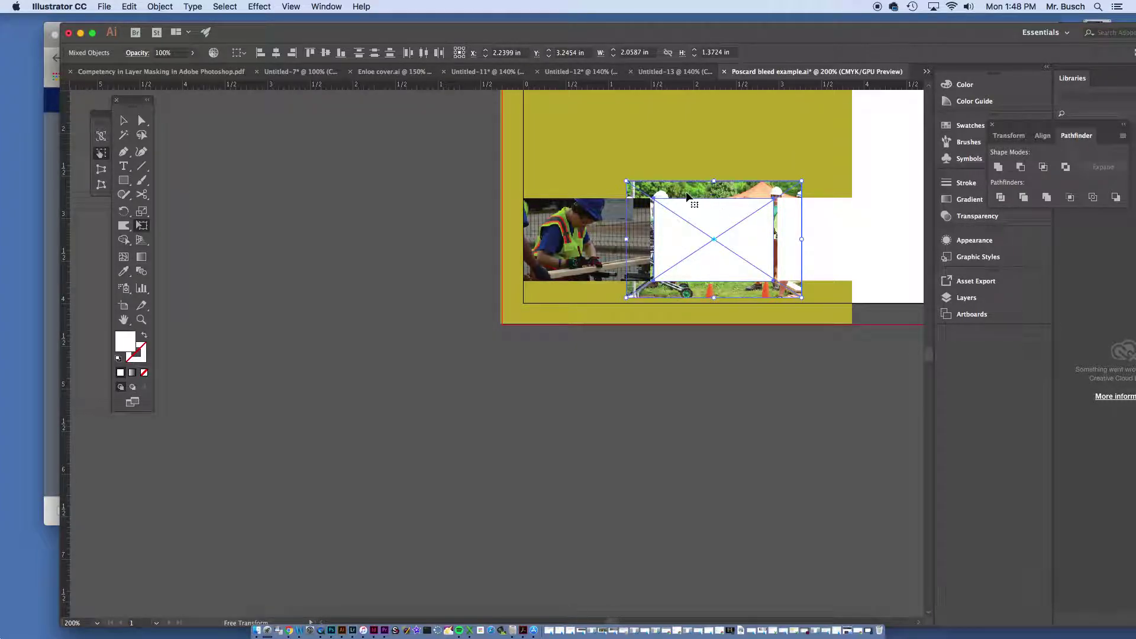
right_click(716, 218)
left_click(773, 307)
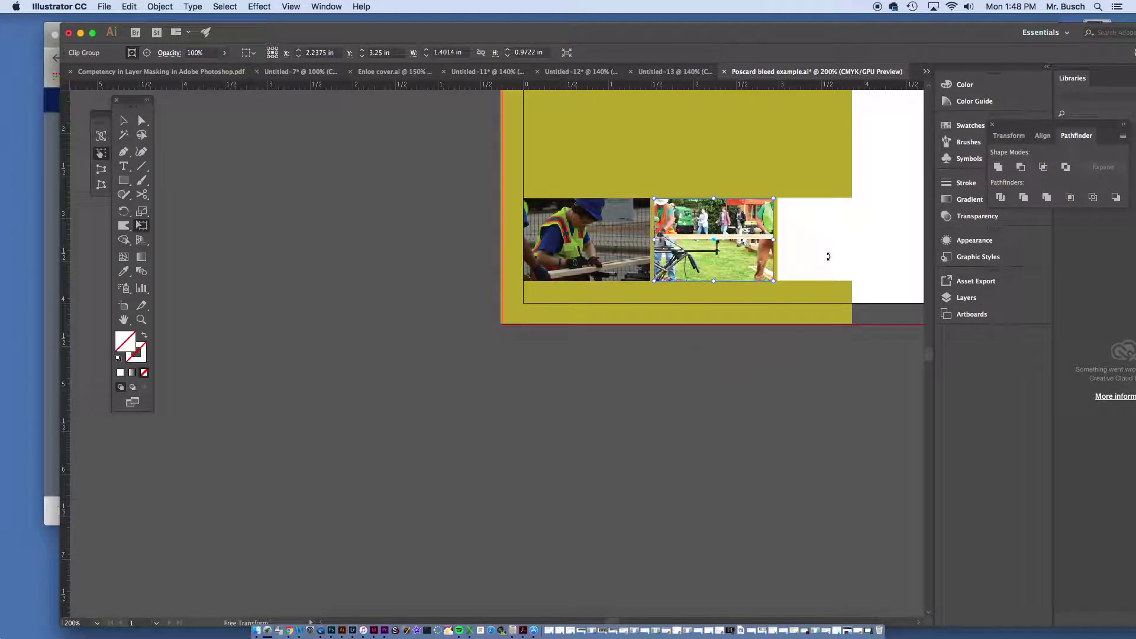
- Place the DSC_0014 (4).JPG image onto the canvas
left_click(104, 6)
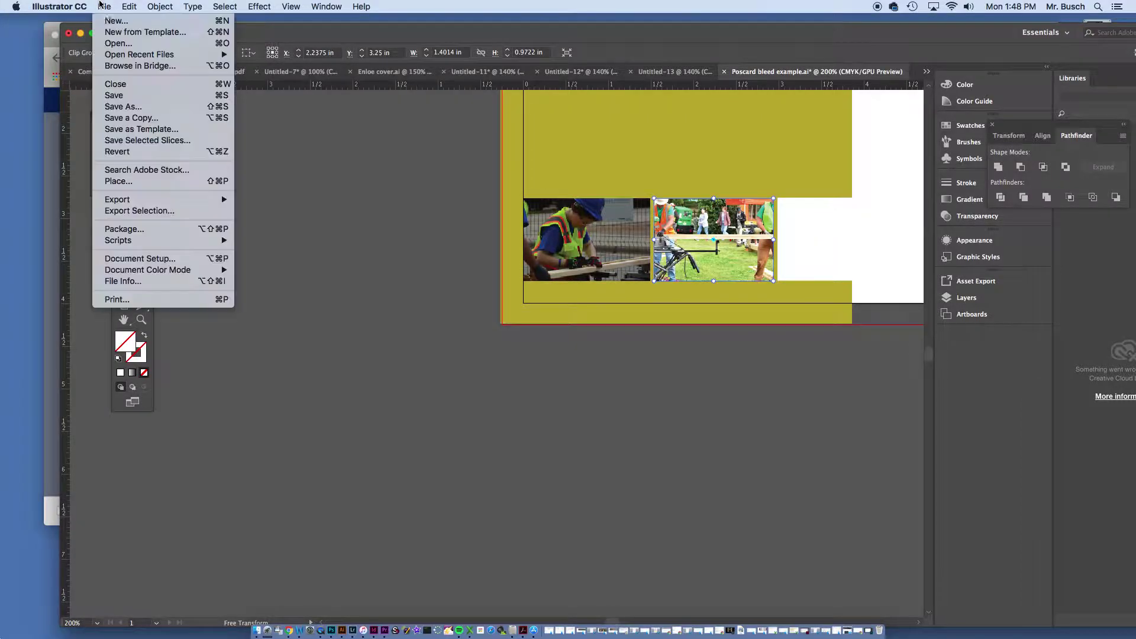
left_click(157, 182)
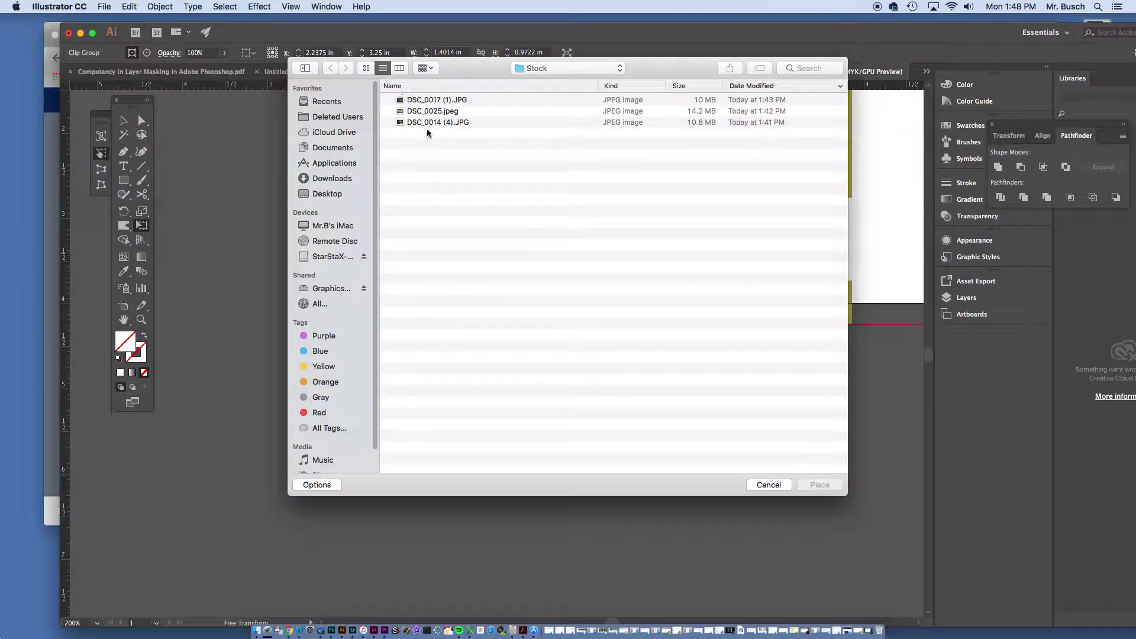
left_click(429, 123)
left_click(815, 480)
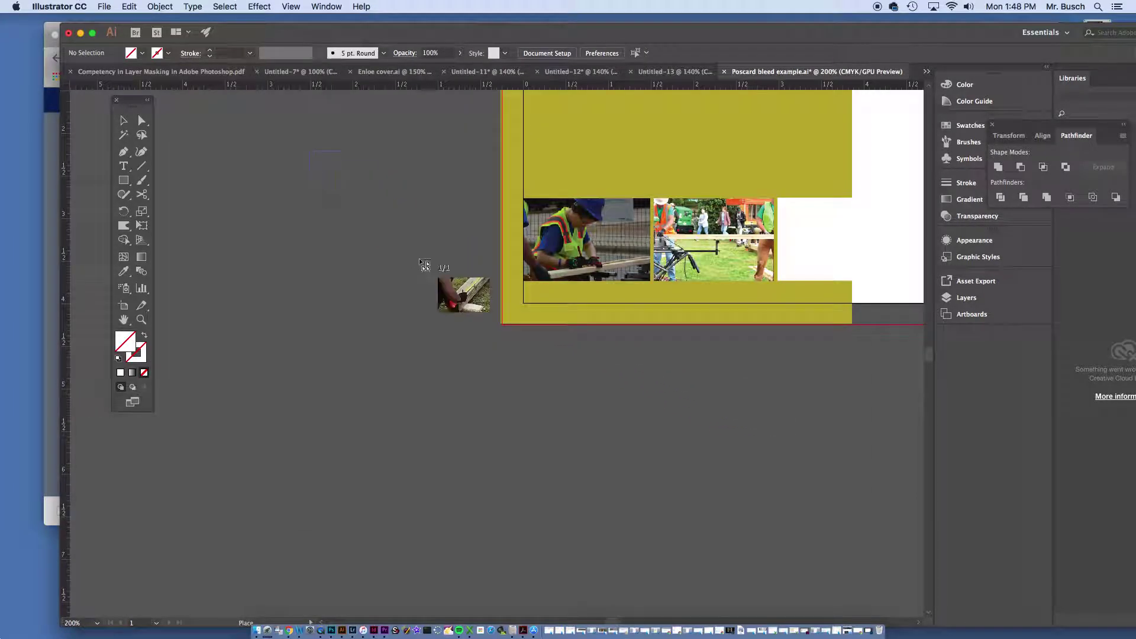
scroll(851, 524, "right", 5)
scroll(851, 524, "down", 3)
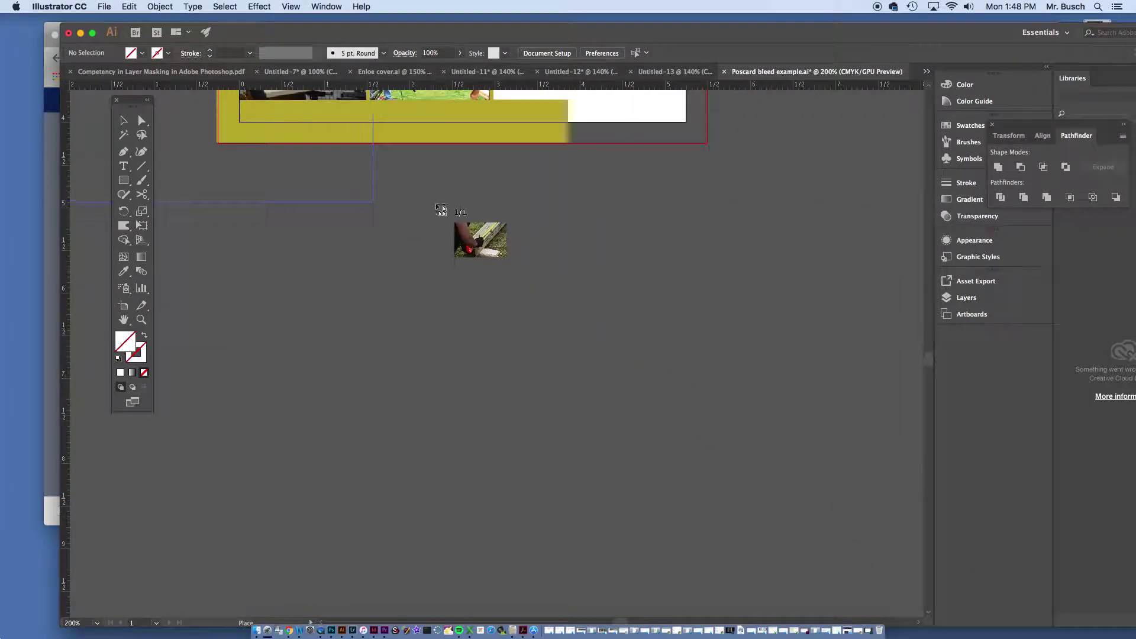
left_click(473, 269)
scroll(362, 271, "up", 1)
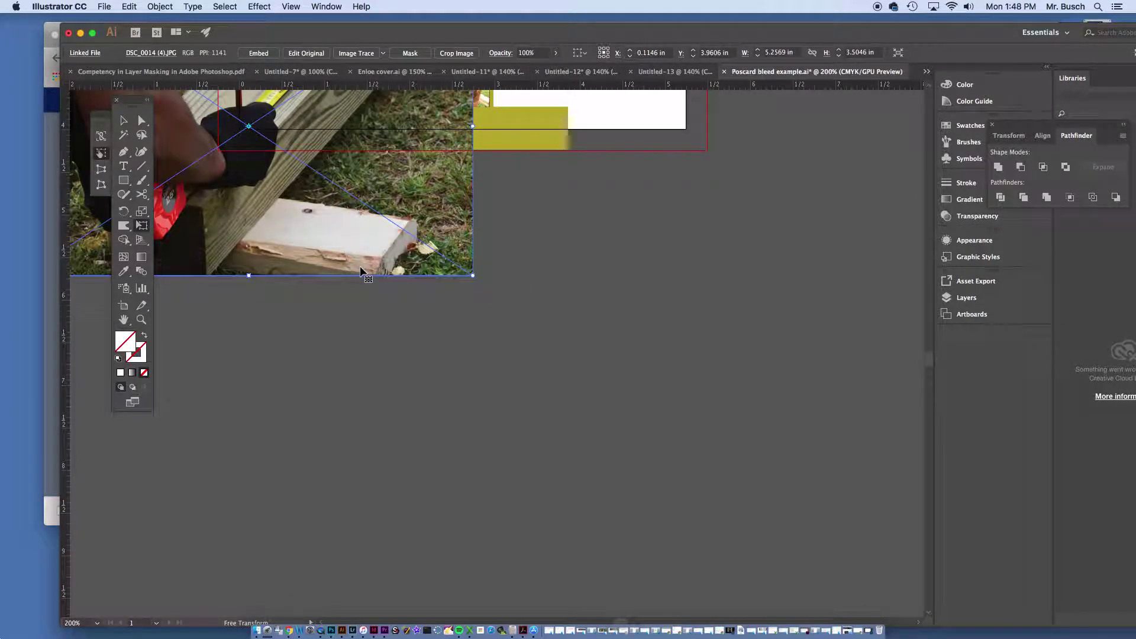
key("super+minus")
key("super+minus")
key("super+minus")
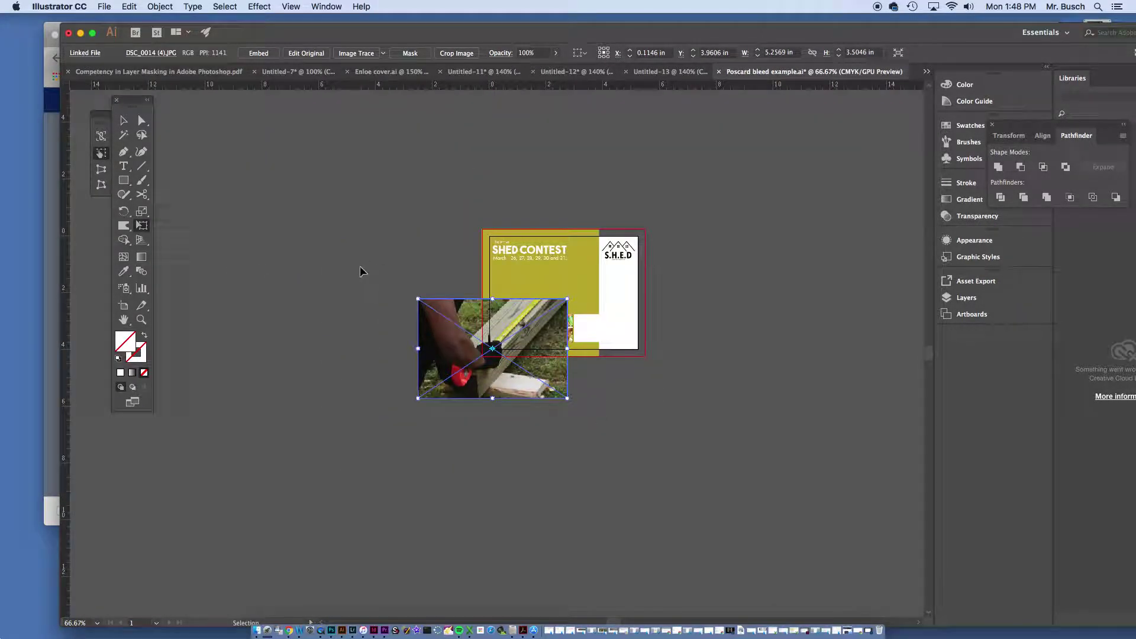
key("super+equal")
key("super+equal")
- Scale and move the photo into the third slot against the middle photo
left_click_drag(402, 320, 667, 283)
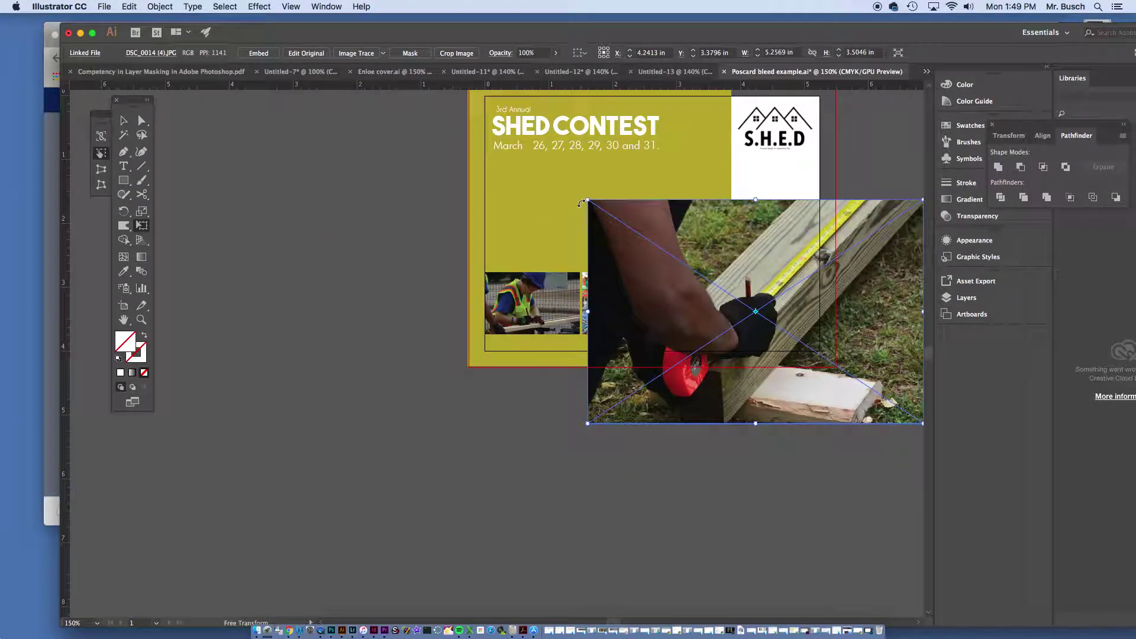
left_click_drag(591, 202, 703, 307)
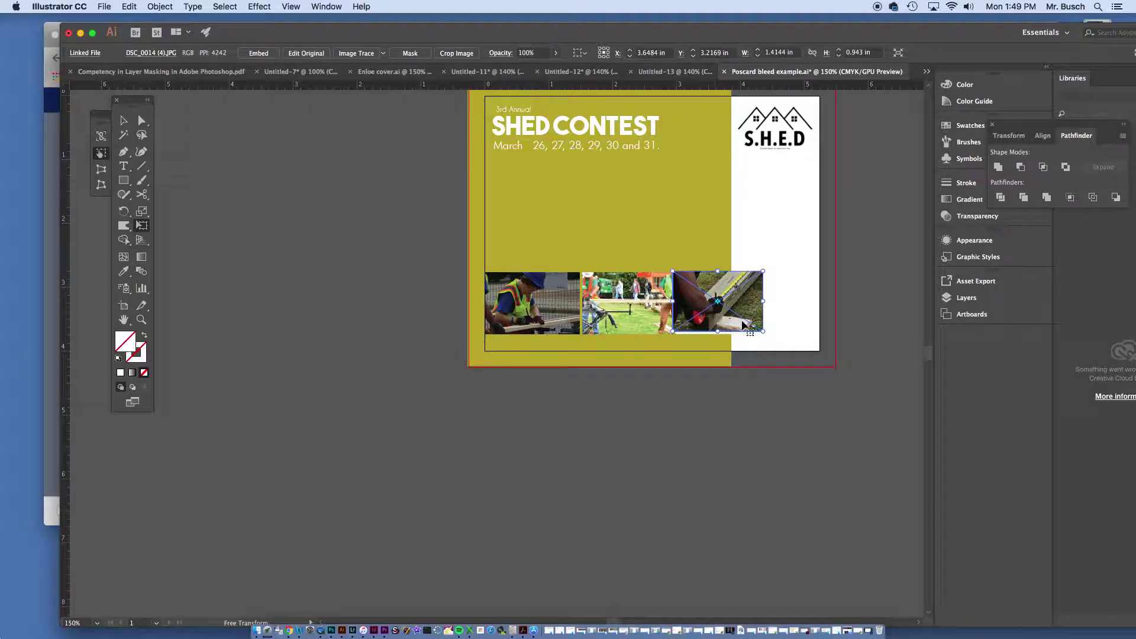
left_click_drag(763, 332, 777, 341)
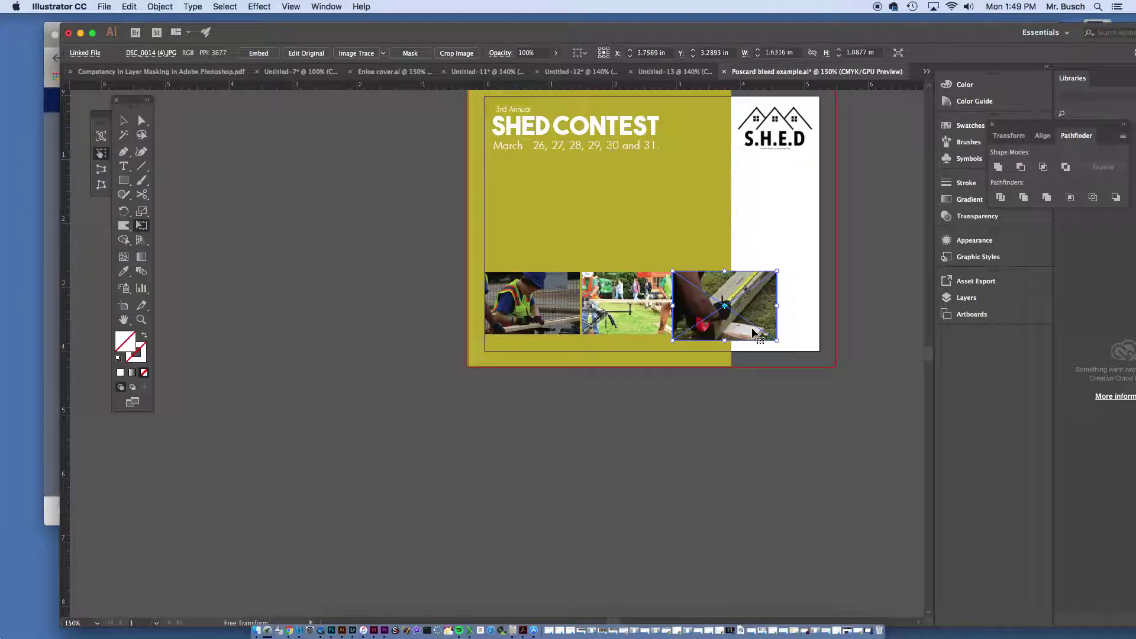
key("Left")
key("Left")
key("Left")
key("Left")
key("Left")
key("Left")
key("Left")
key("Left")
key("Left")
key("Left")
key("Left")
key("Left")
key("Left")
key("Left")
key("Left")
key("Left")
key("Left")
key("Left")
key("Left")
key("Left")
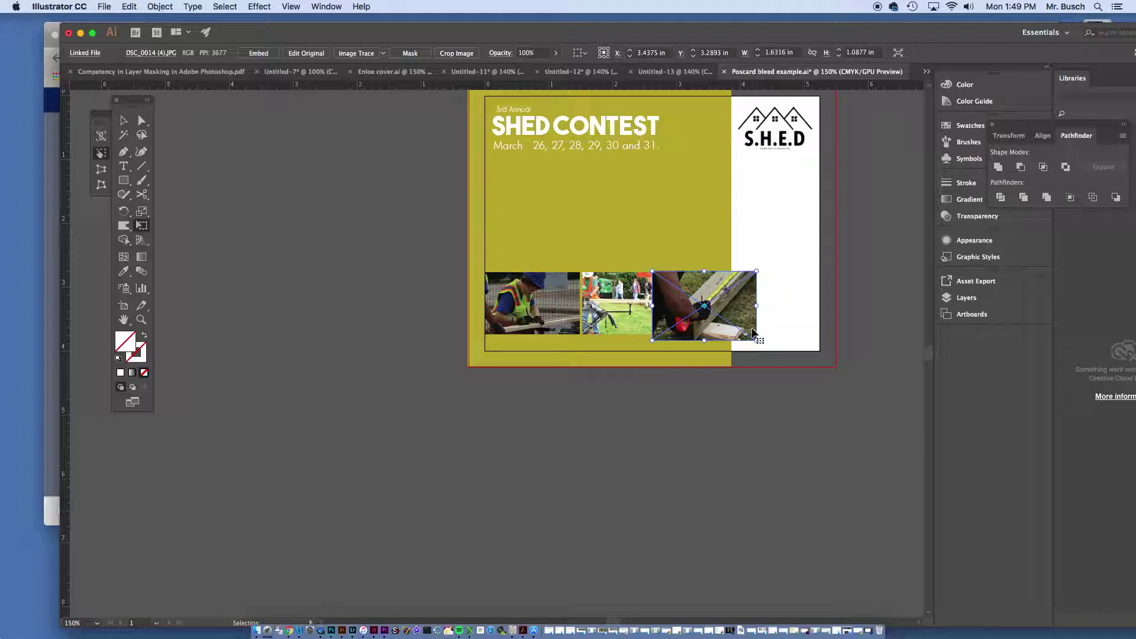
- Draw a rectangle over the third photo and make it a clipping mask
key("e")
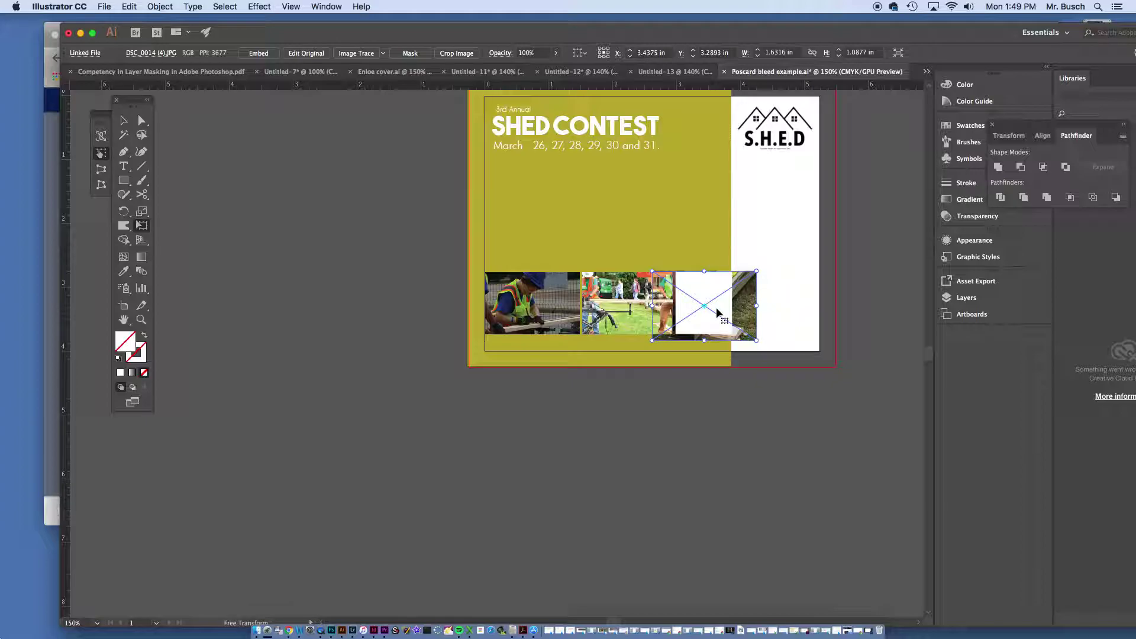
key("e")
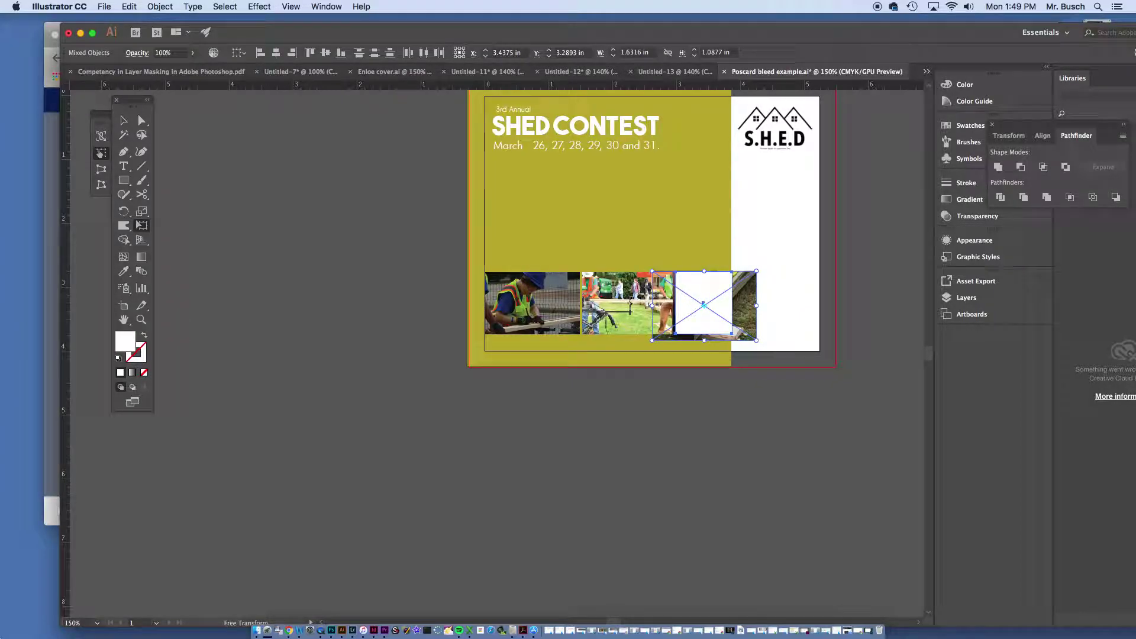
right_click(702, 288)
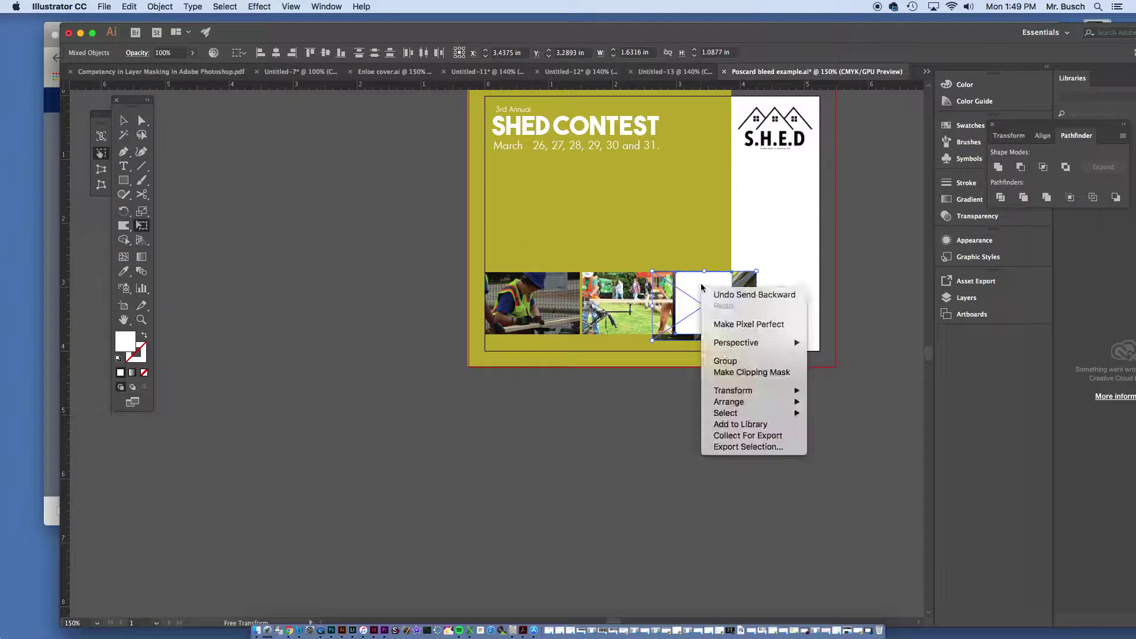
left_click(734, 373)
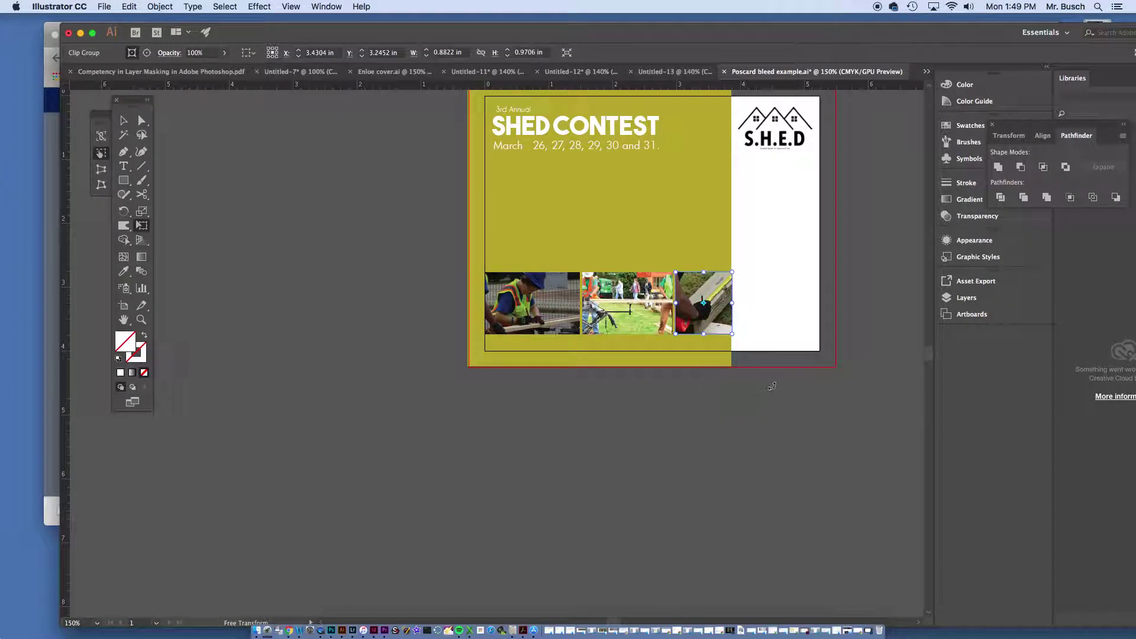
key("v")
left_click(861, 285)
scroll(698, 363, "up", 3)
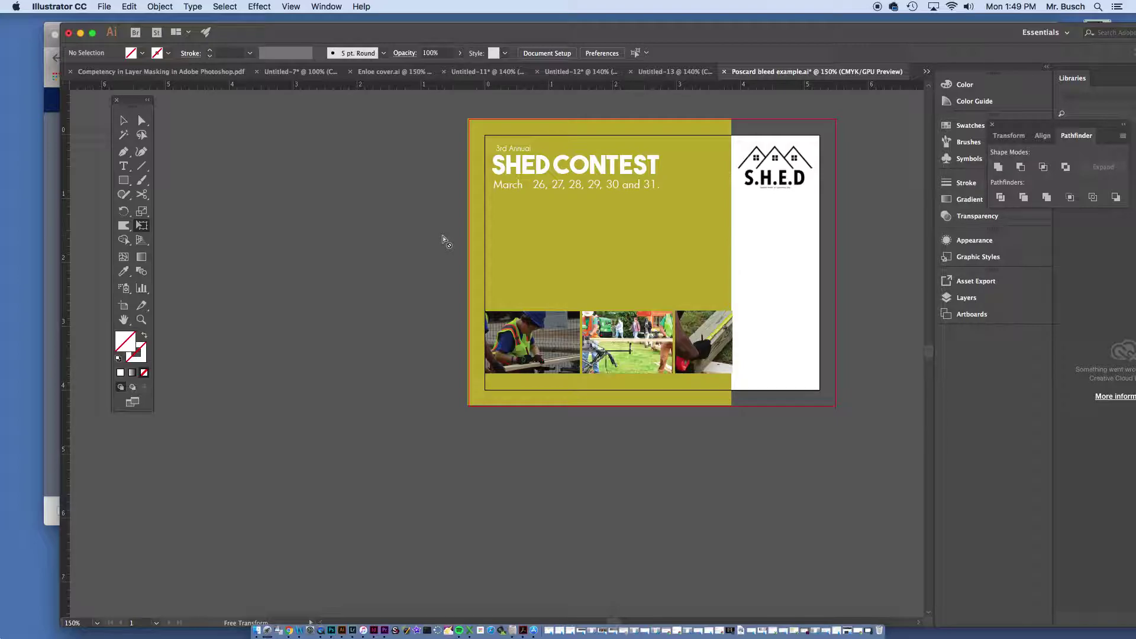
left_click_drag(441, 241, 282, 266)
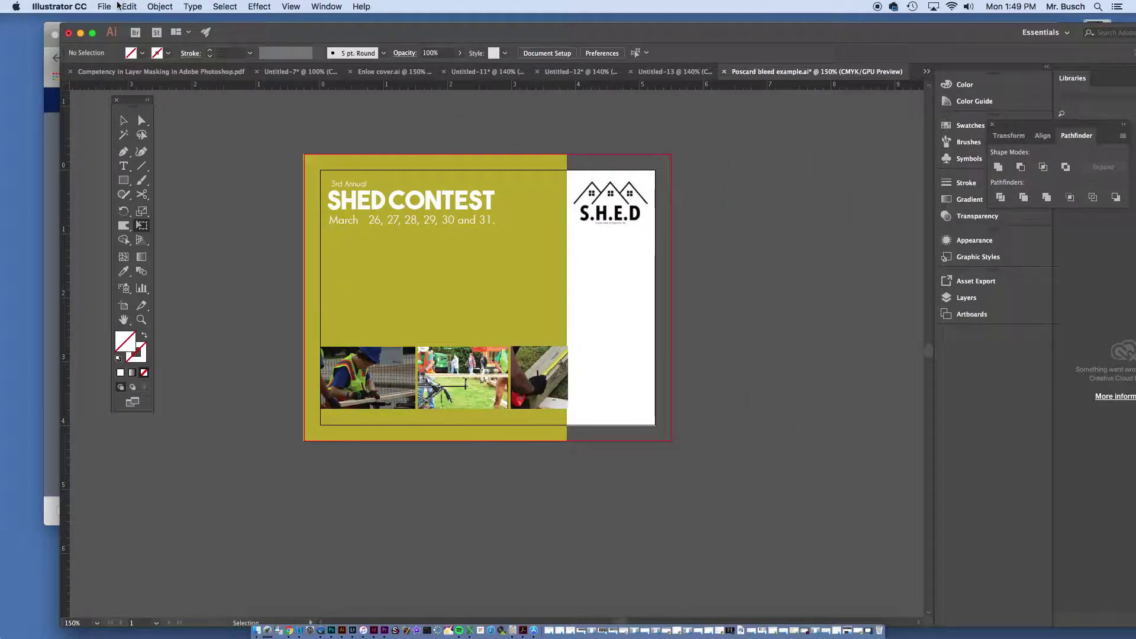
key("e")
key("v")
- Save As Adobe PDF under the name 'Poscard bleed With trim.pdf'
left_click(106, 7)
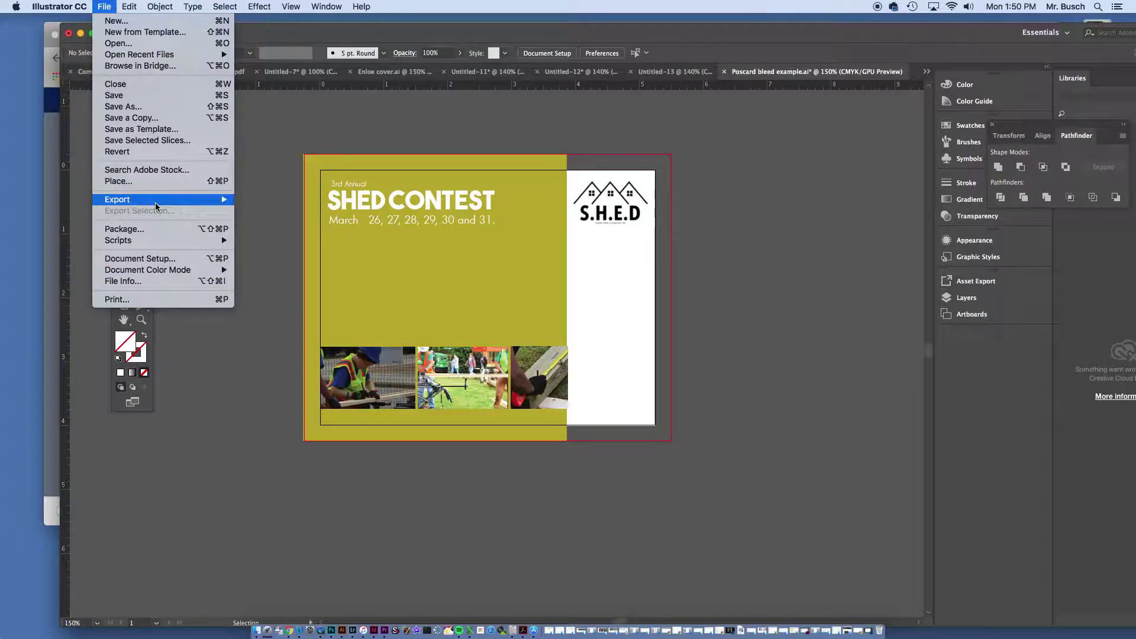
mouse_move(157, 201)
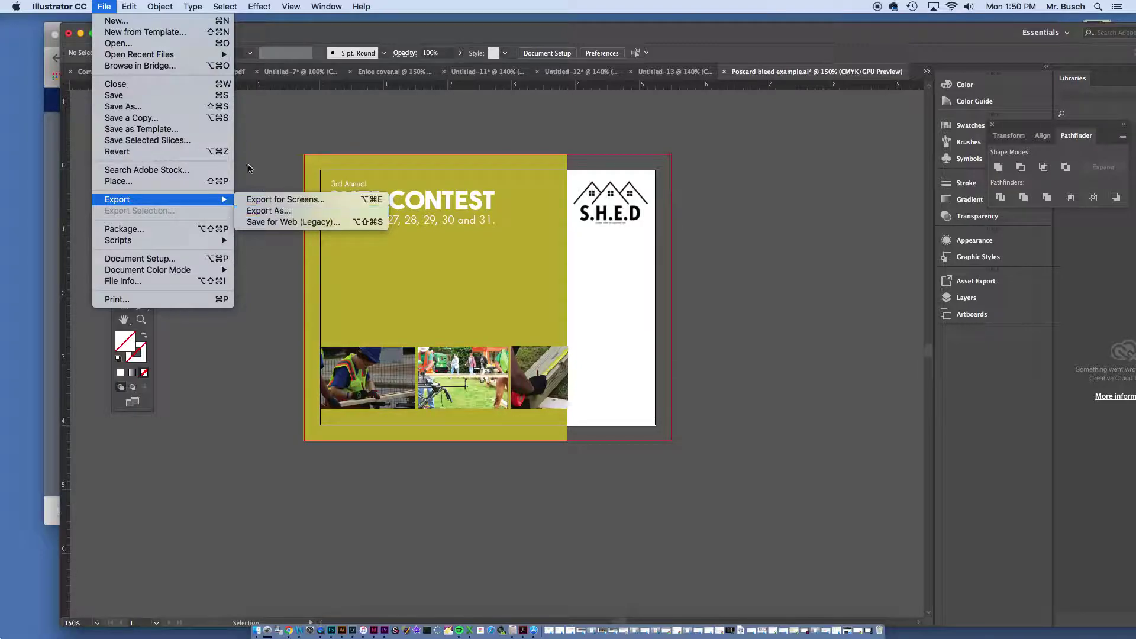
left_click(174, 107)
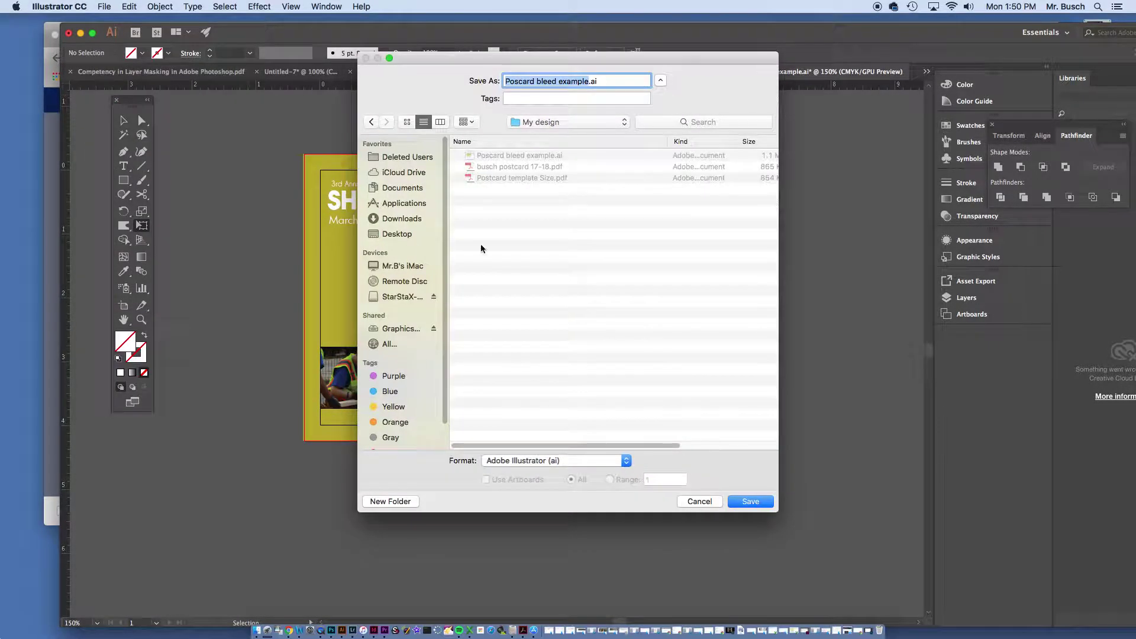
left_click(527, 461)
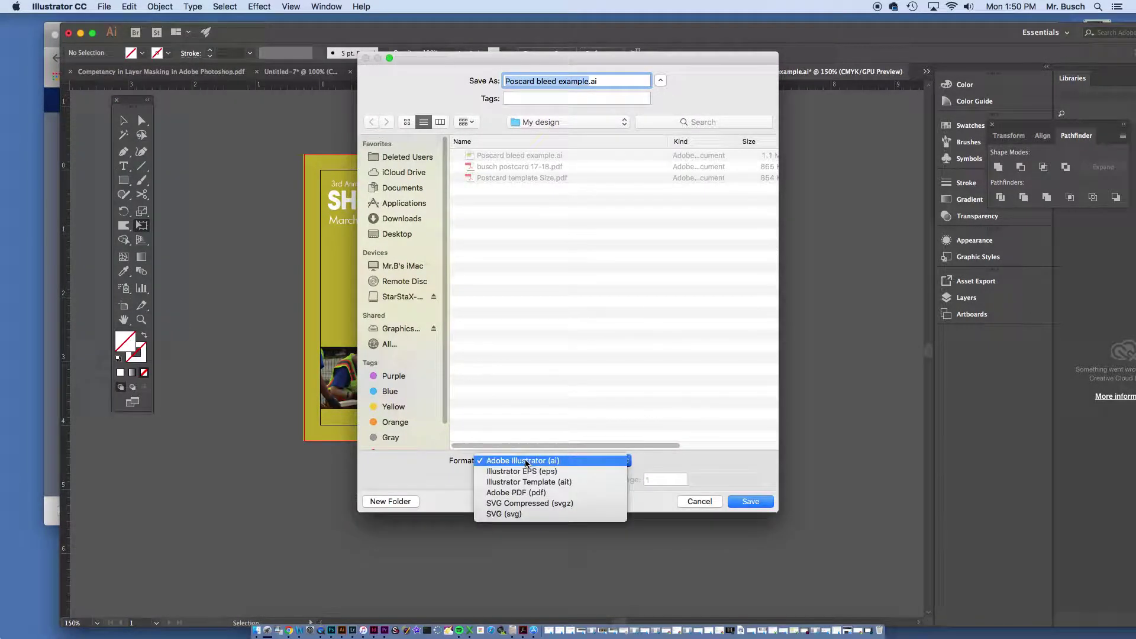
left_click(535, 492)
double_click(583, 82)
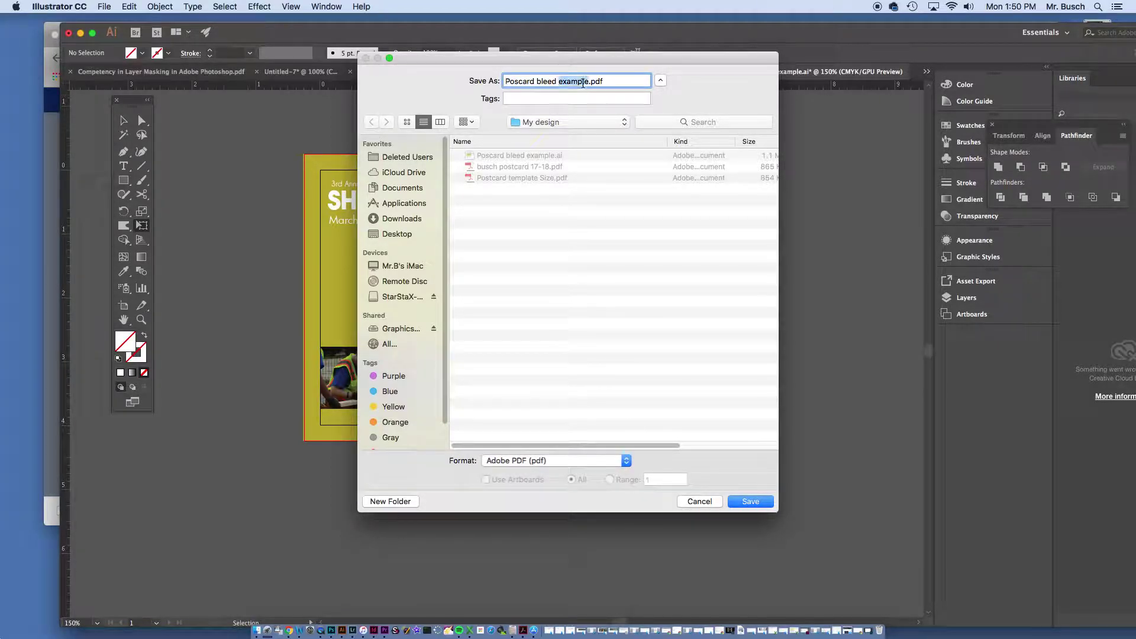
type("With tri")
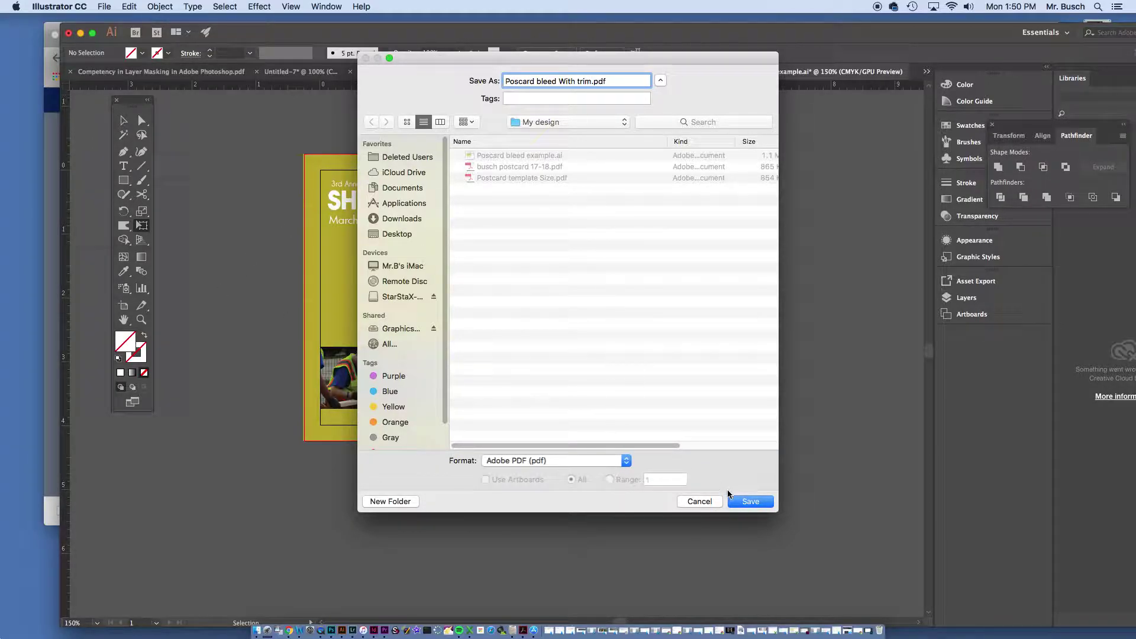
left_click(749, 502)
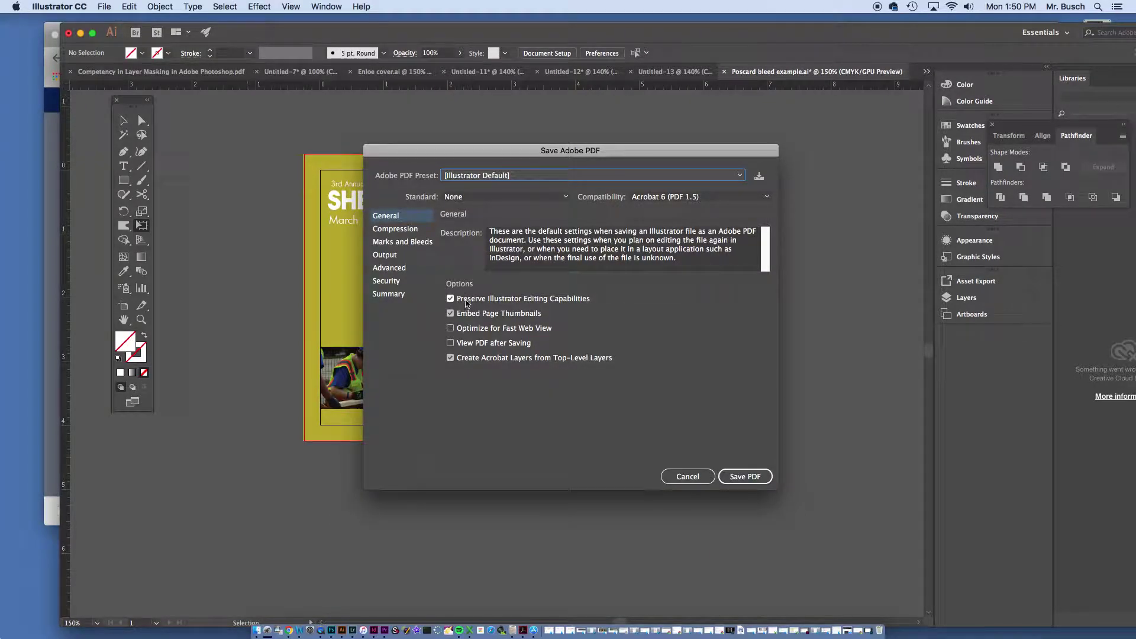
- Turn on Trim Marks under Marks and Bleeds and save the PDF
left_click(417, 242)
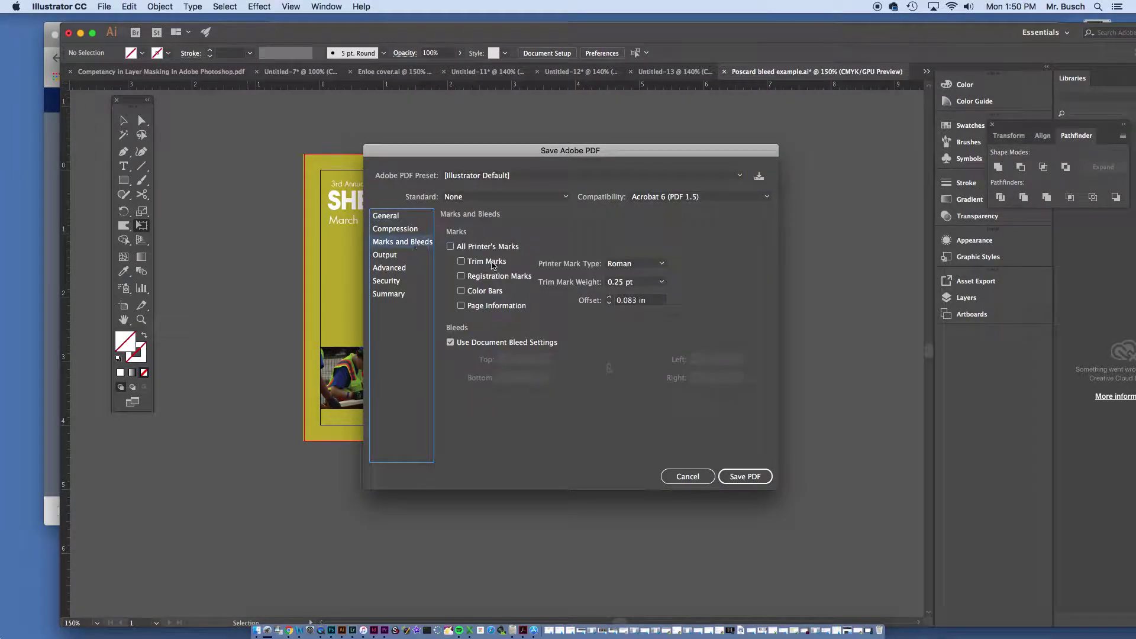
left_click(461, 262)
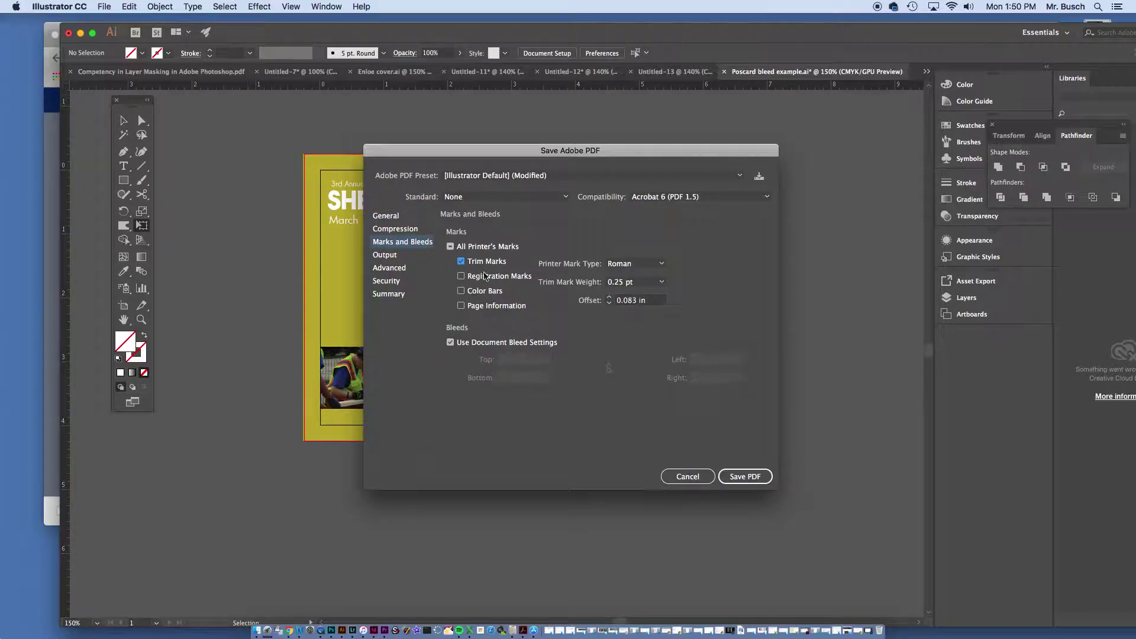
left_click(734, 475)
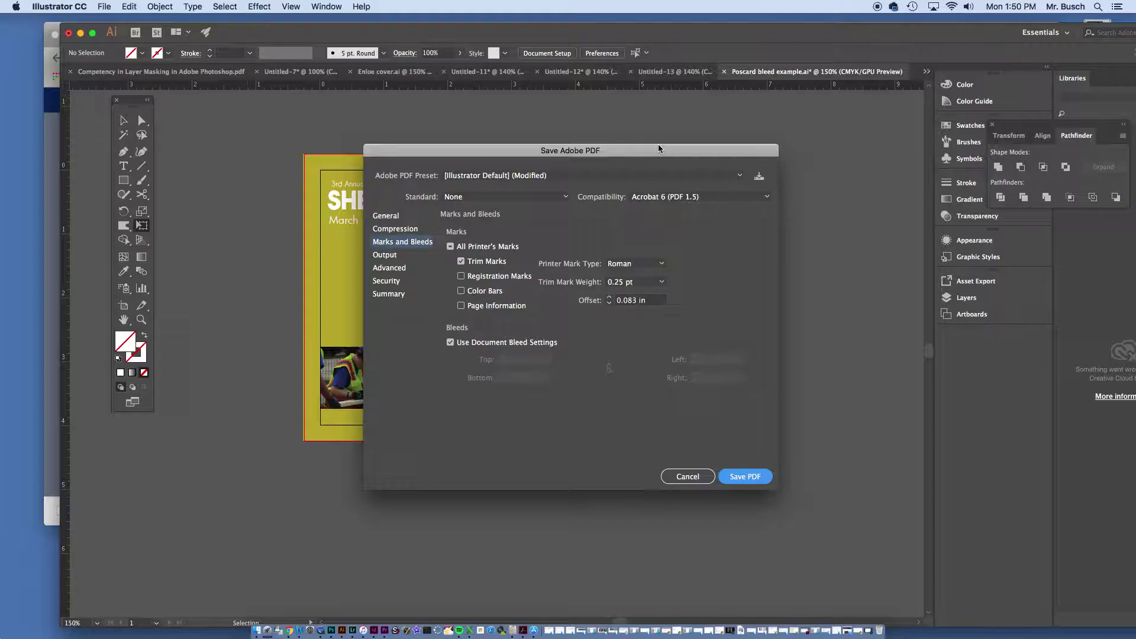
key("Return")
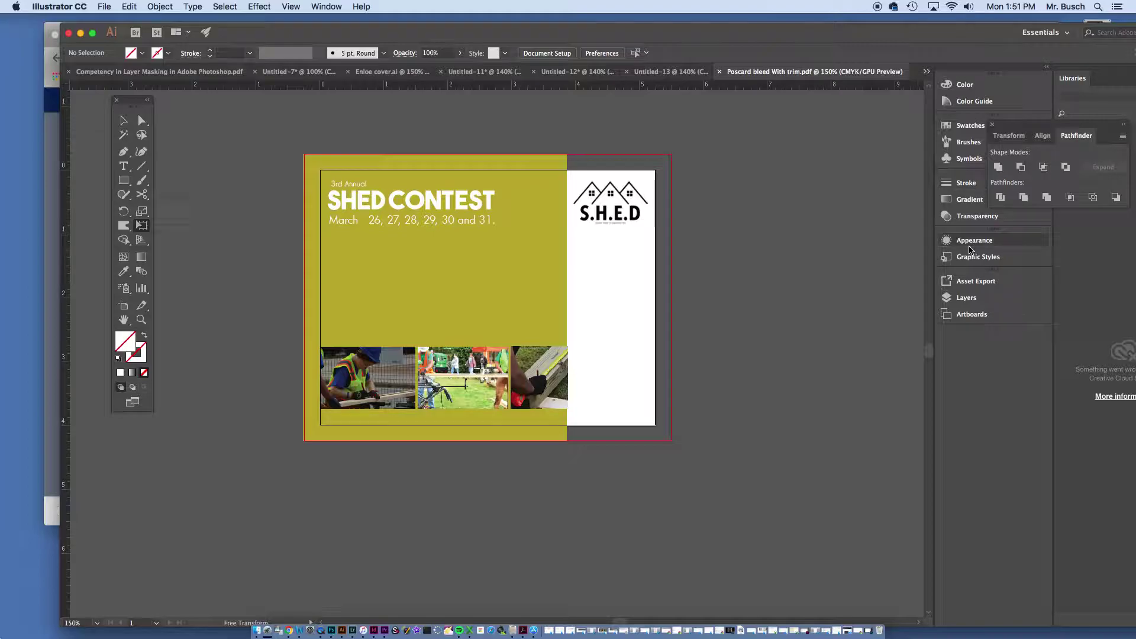
- Rename the postcard's only layer, Layer 1, to Front
left_click(971, 298)
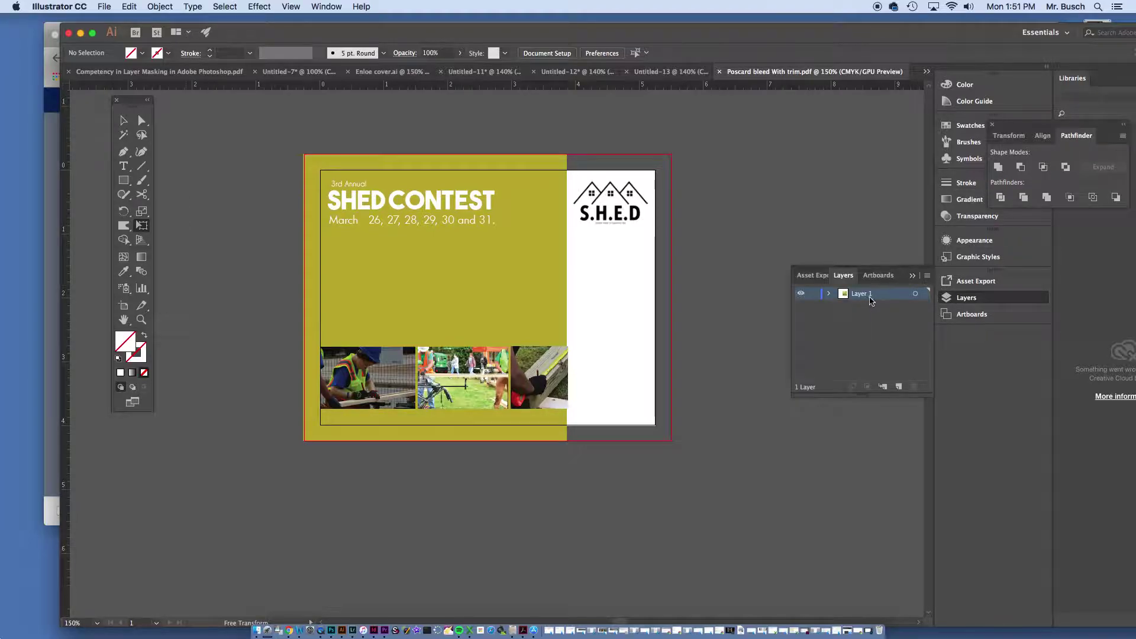
double_click(865, 294)
type("Frontt")
key("BackSpace")
key("Return")
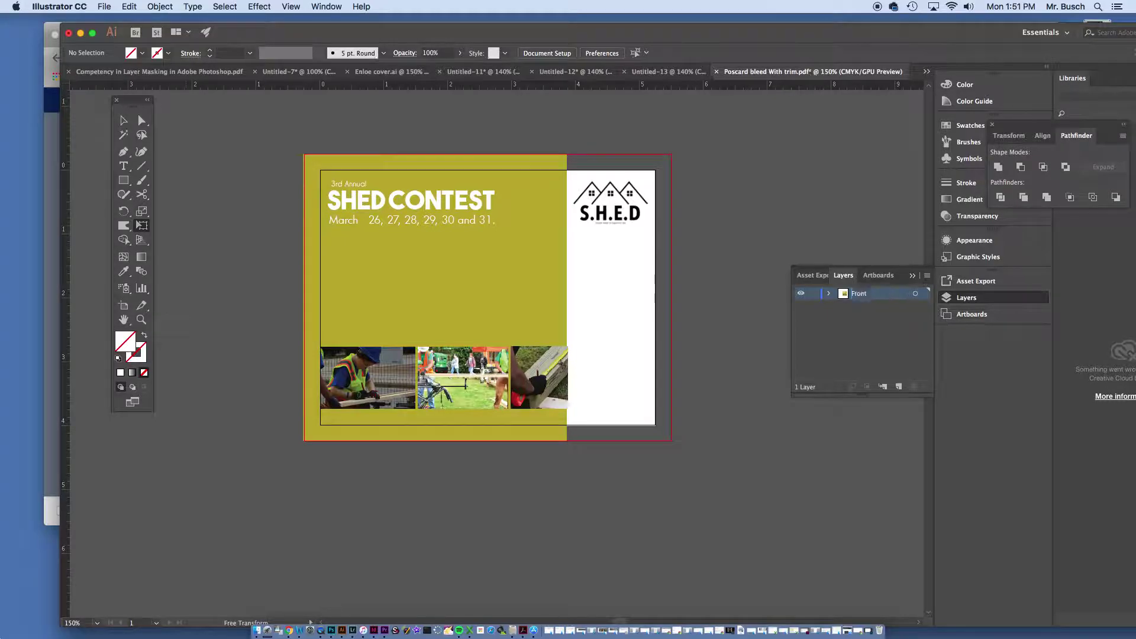
- Add a second layer above Front and name it back
left_click(899, 387)
double_click(866, 295)
type("back")
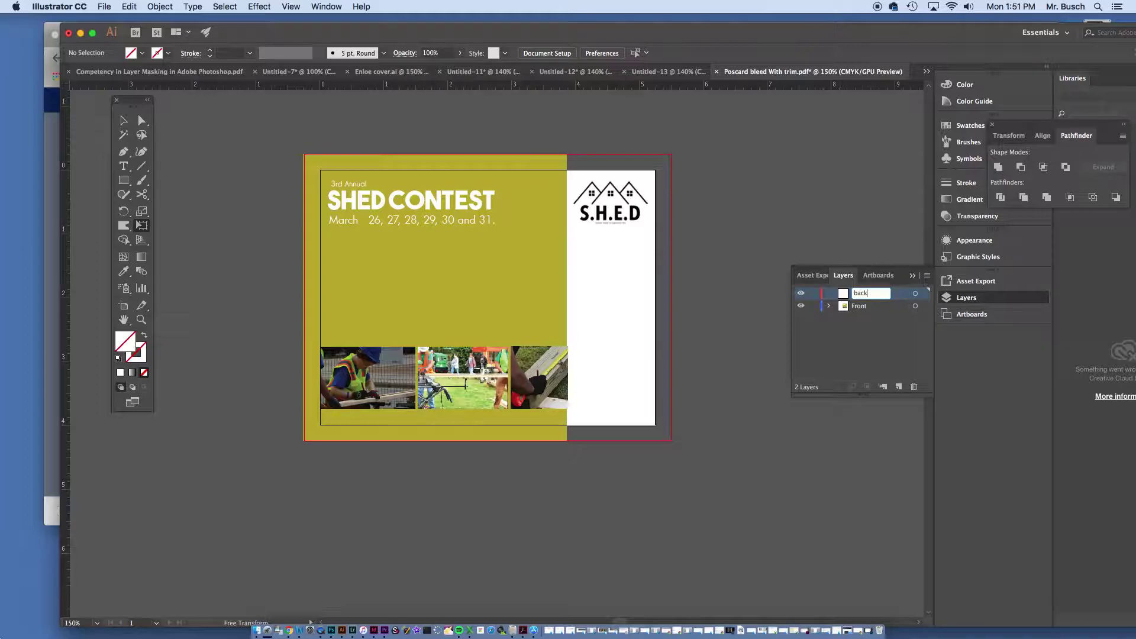
key("Return")
- Bring up the New Document dialog proposing 792 × 612 pt, zero bleed, CMYK
left_click(90, 6)
left_click(416, 105)
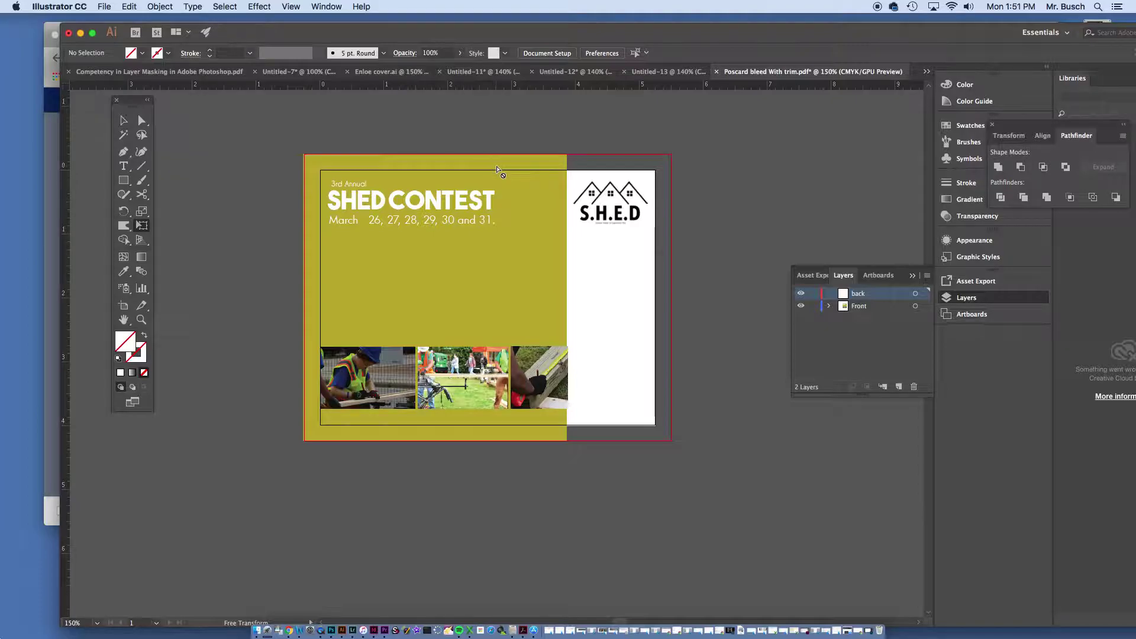
key("super+n")
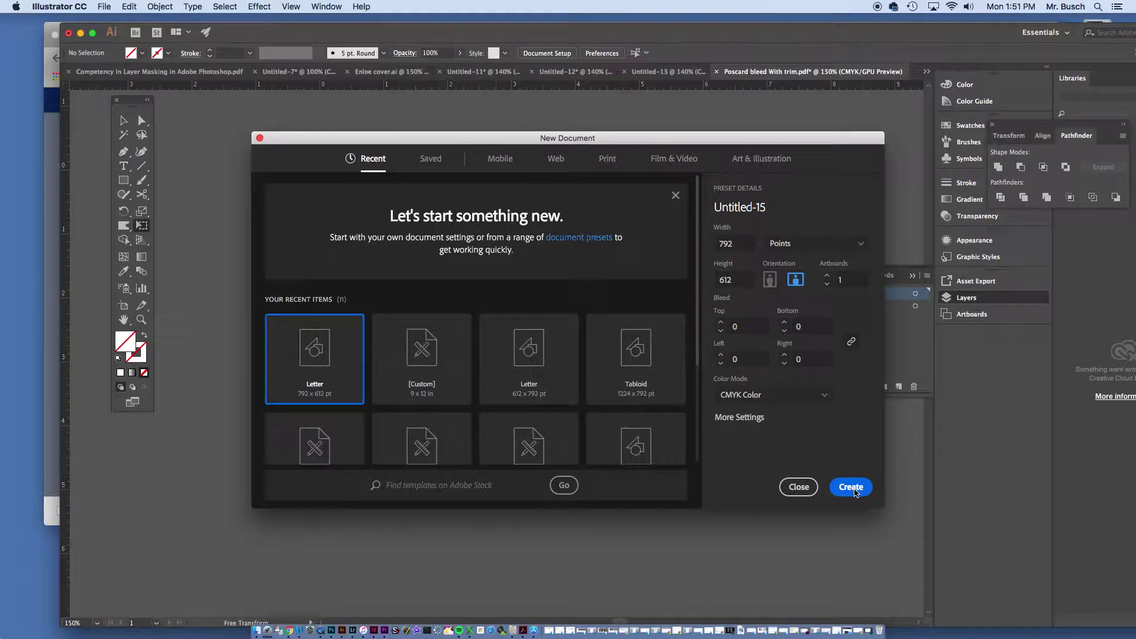
- Create the 792 × 612 pt document and choose Poscard bleed With trim.pdf to place
left_click(851, 487)
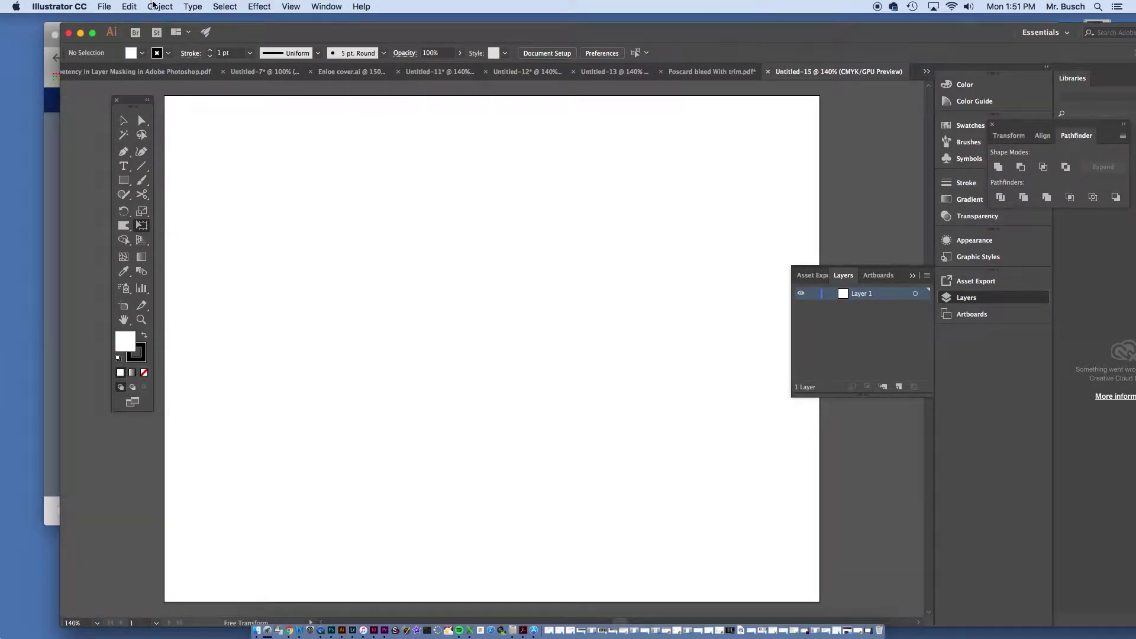
left_click(104, 6)
left_click(154, 190)
left_click(429, 100)
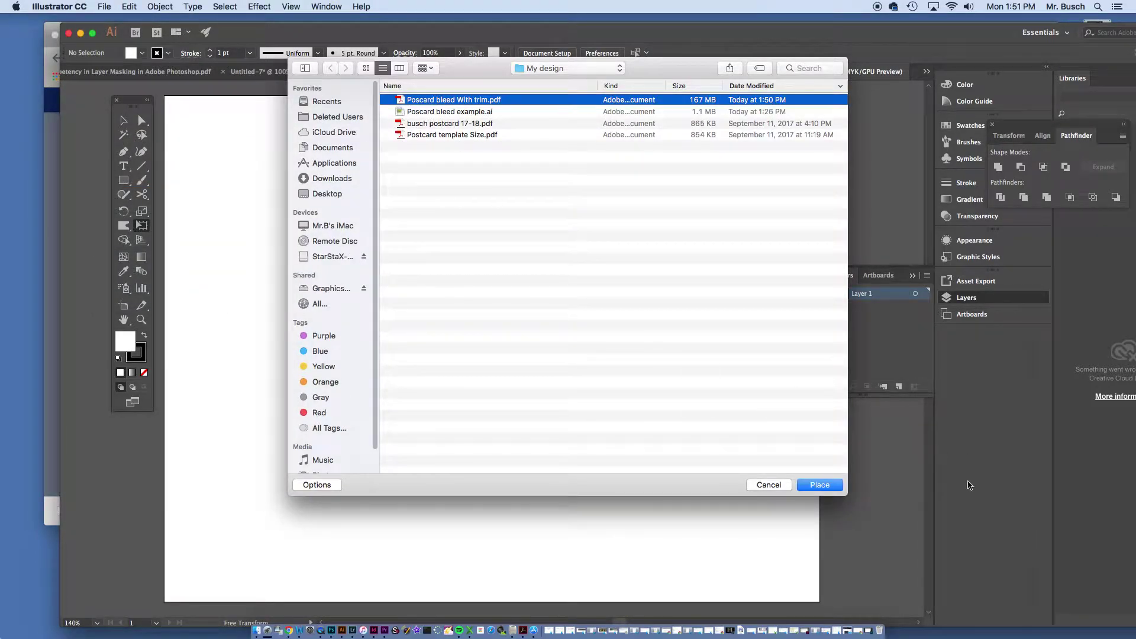
left_click(835, 488)
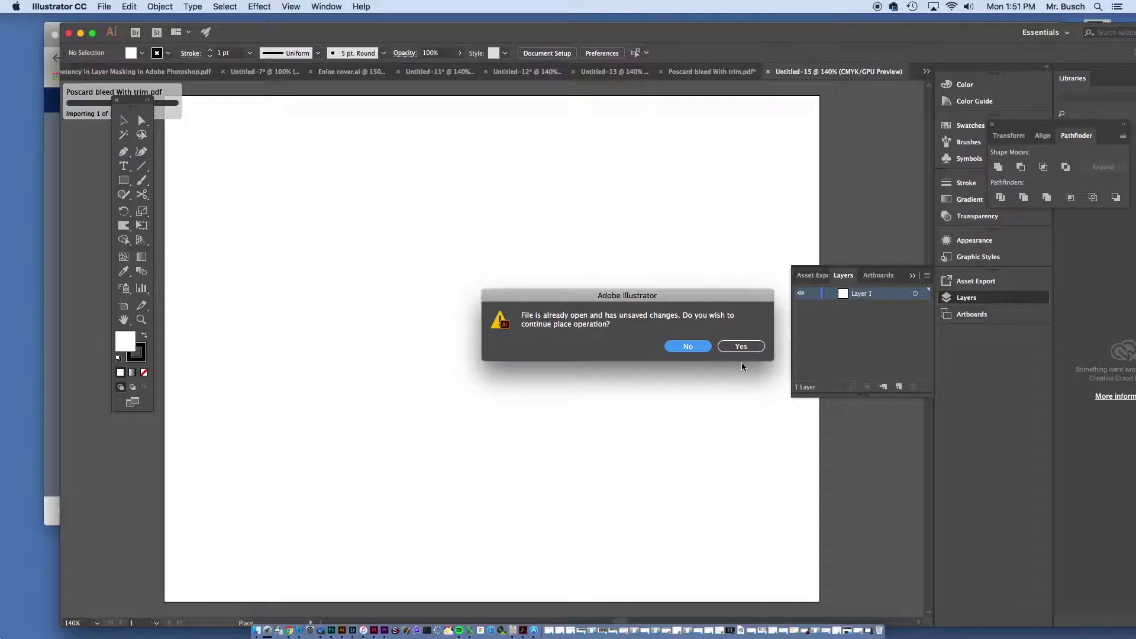
left_click(734, 349)
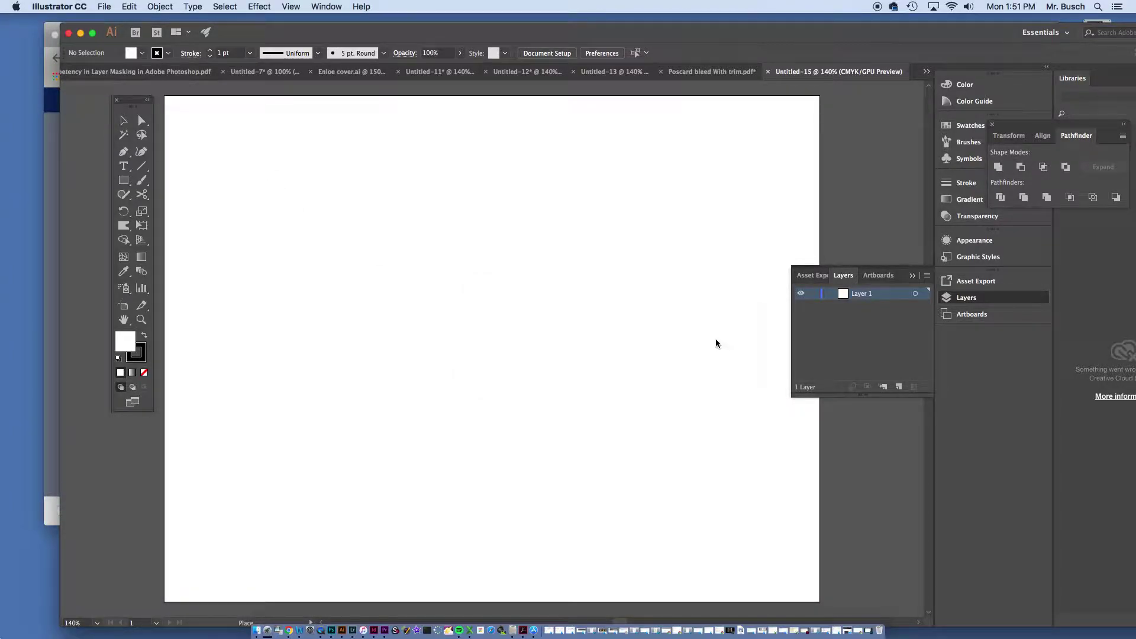
- Drop the postcard PDF onto the page and move it toward the top-left corner
left_click(231, 150)
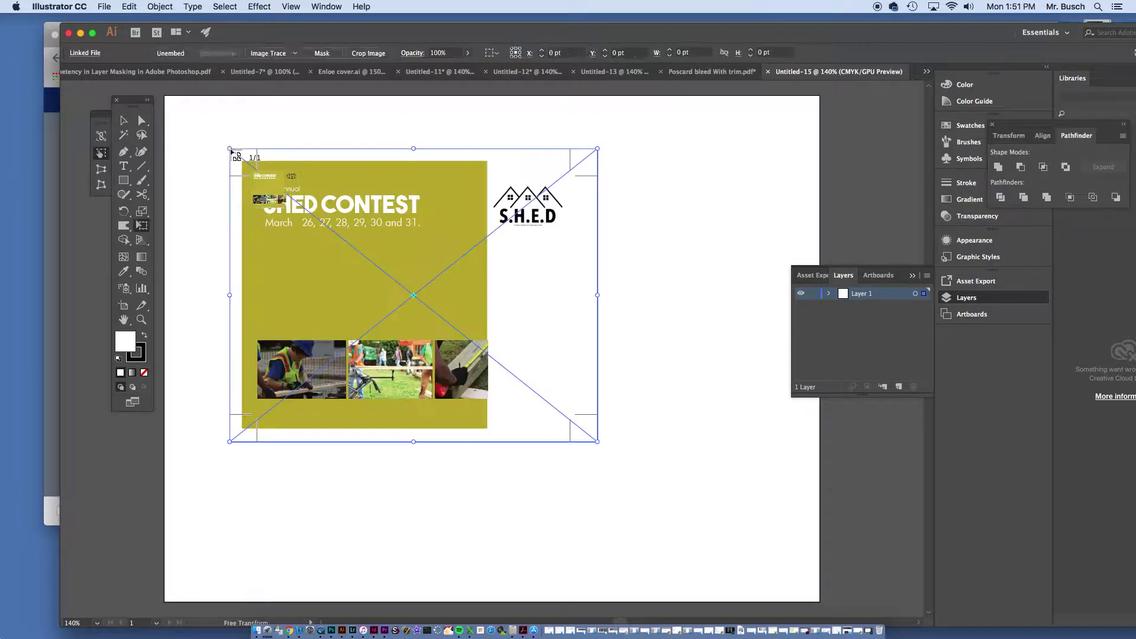
left_click(663, 292)
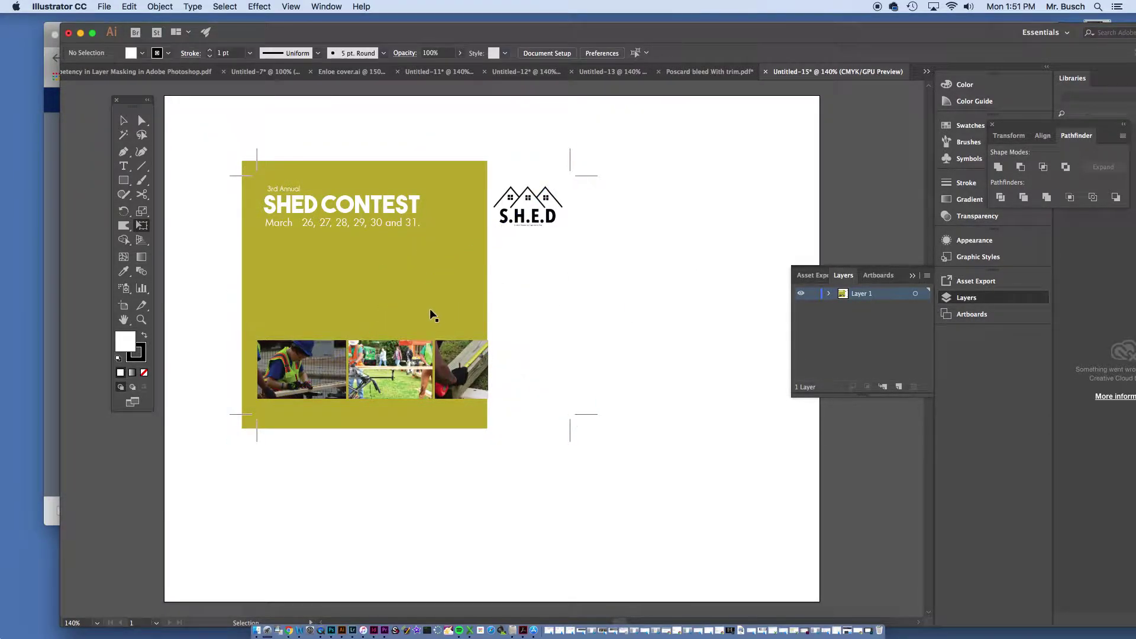
left_click_drag(426, 311, 385, 286)
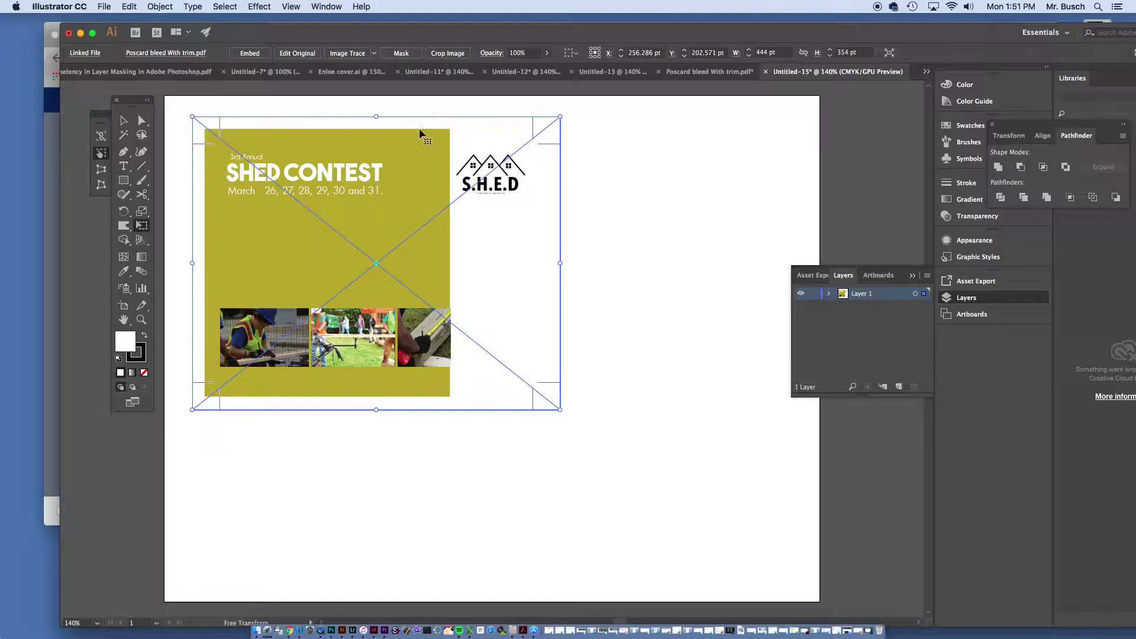
left_click(601, 185)
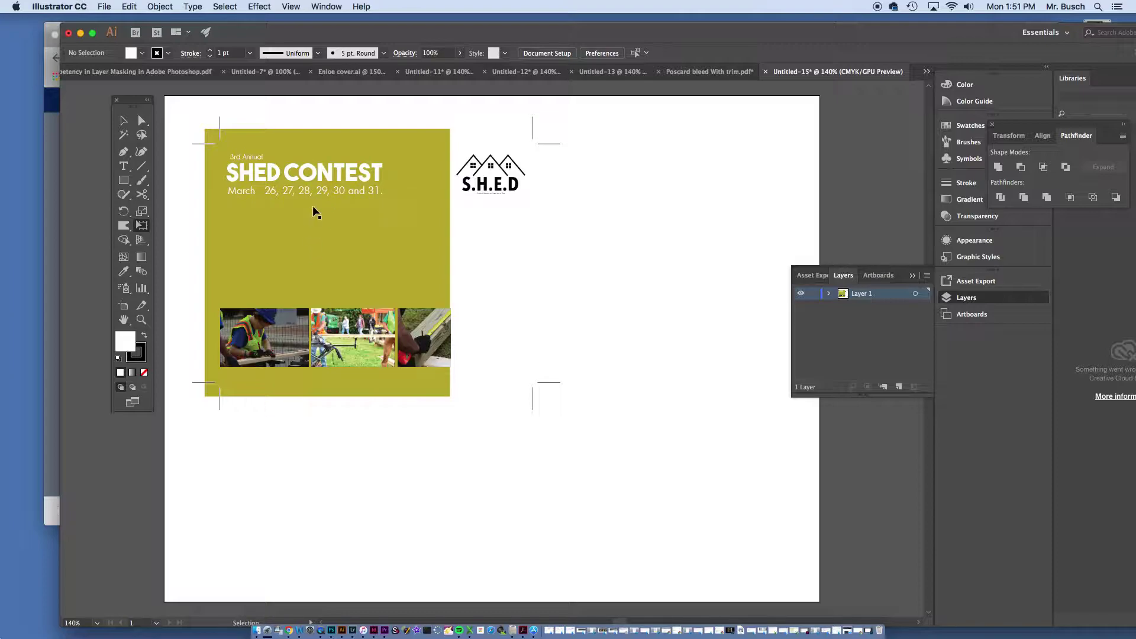
key("e")
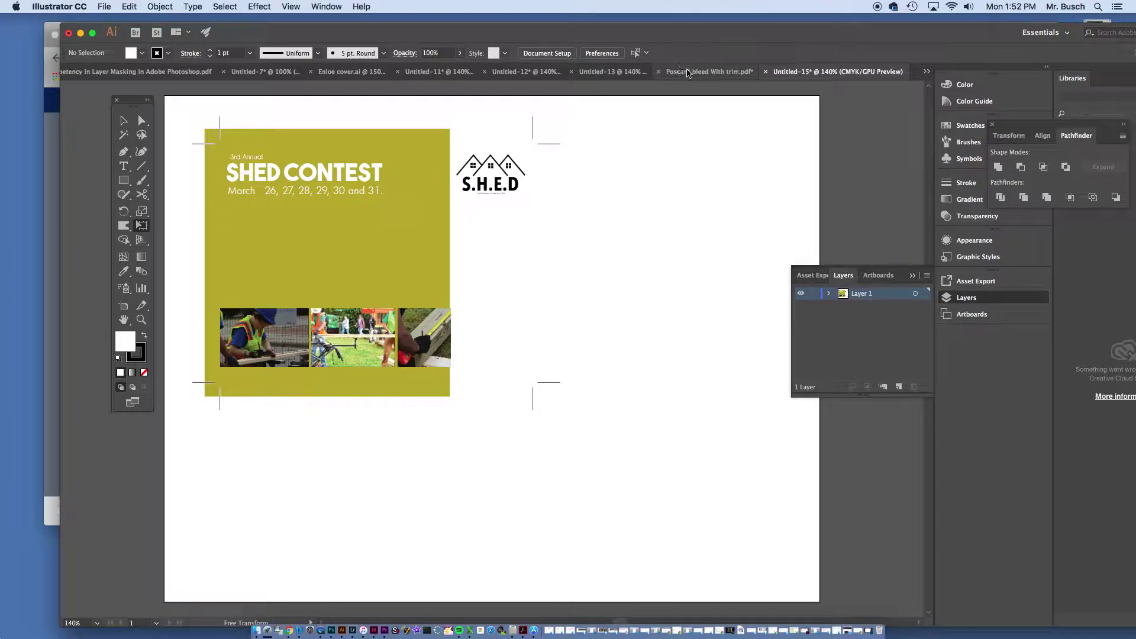
- In the postcard file, move the yellow background rectangle to the back layer and hide Front
left_click(683, 72)
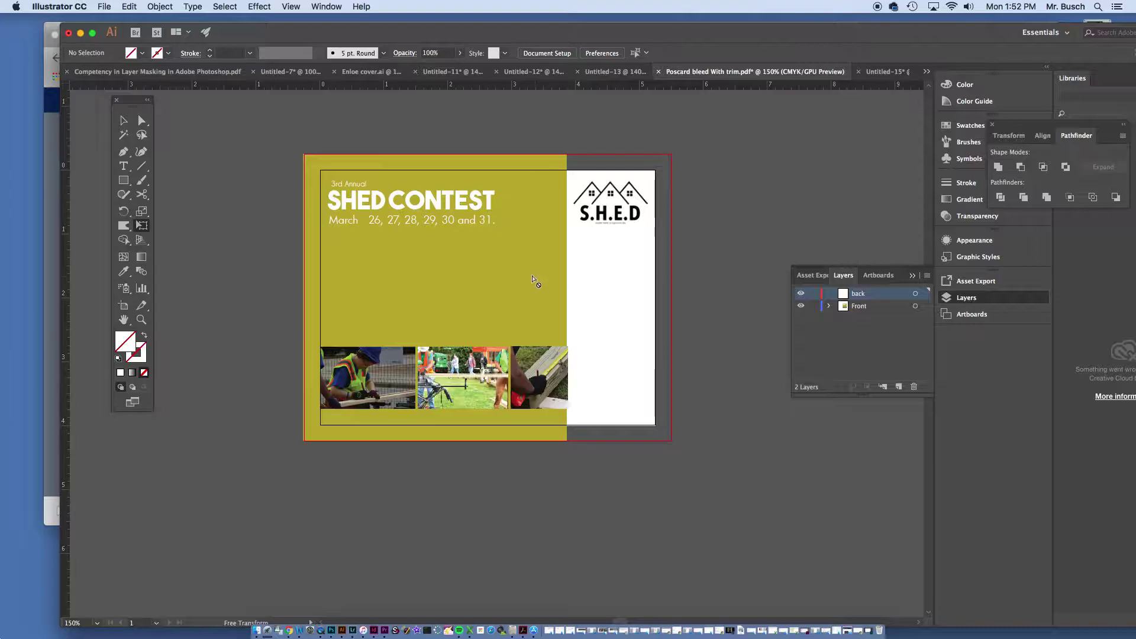
left_click(532, 279)
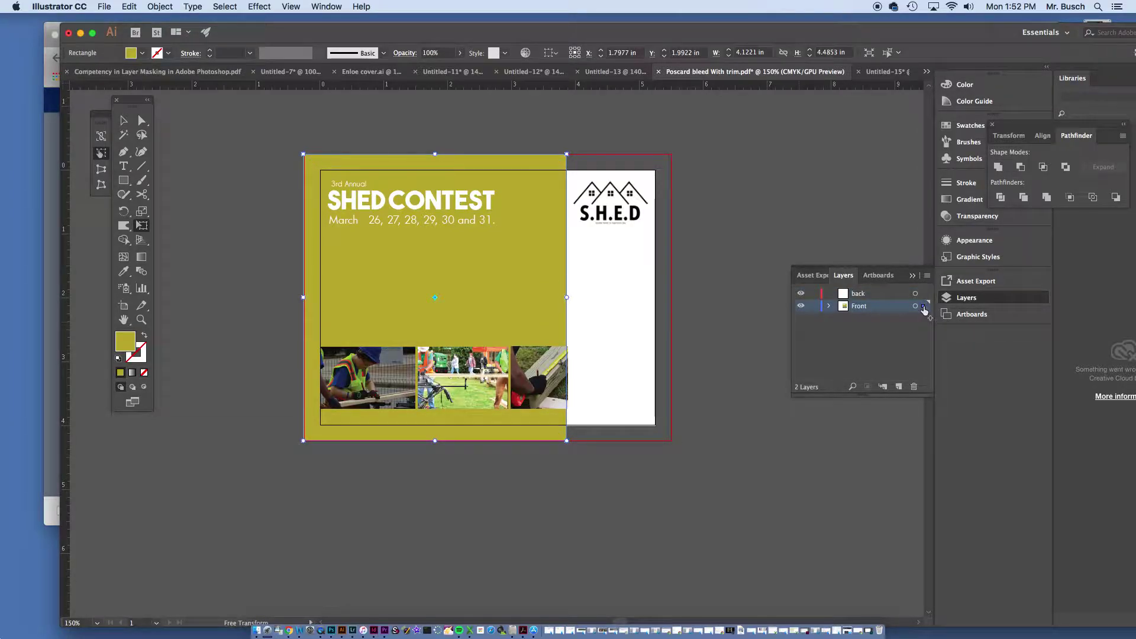
left_click_drag(924, 307, 924, 293)
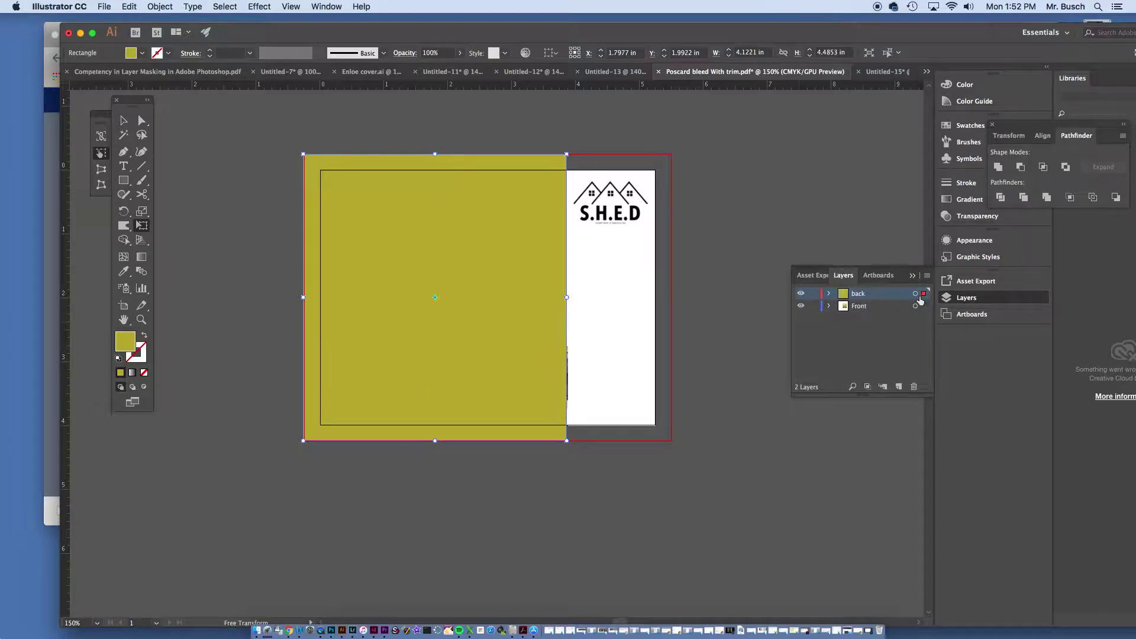
left_click(801, 306)
left_click(764, 274)
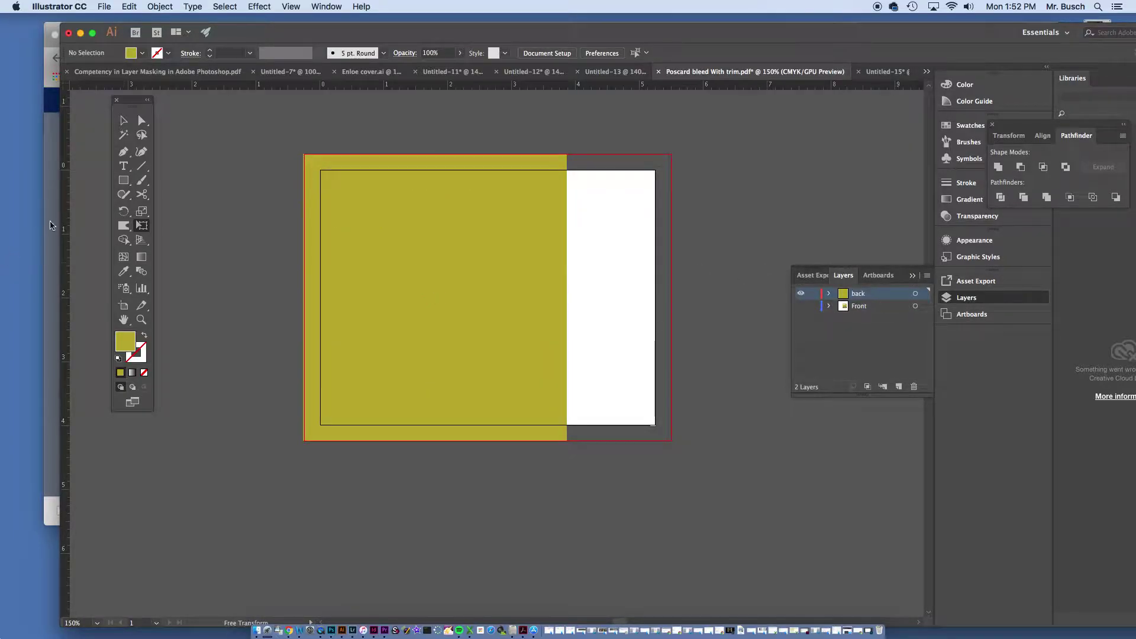
- Add a 'Back of Postcard' heading text frame set in The Bold Font
left_click(123, 166)
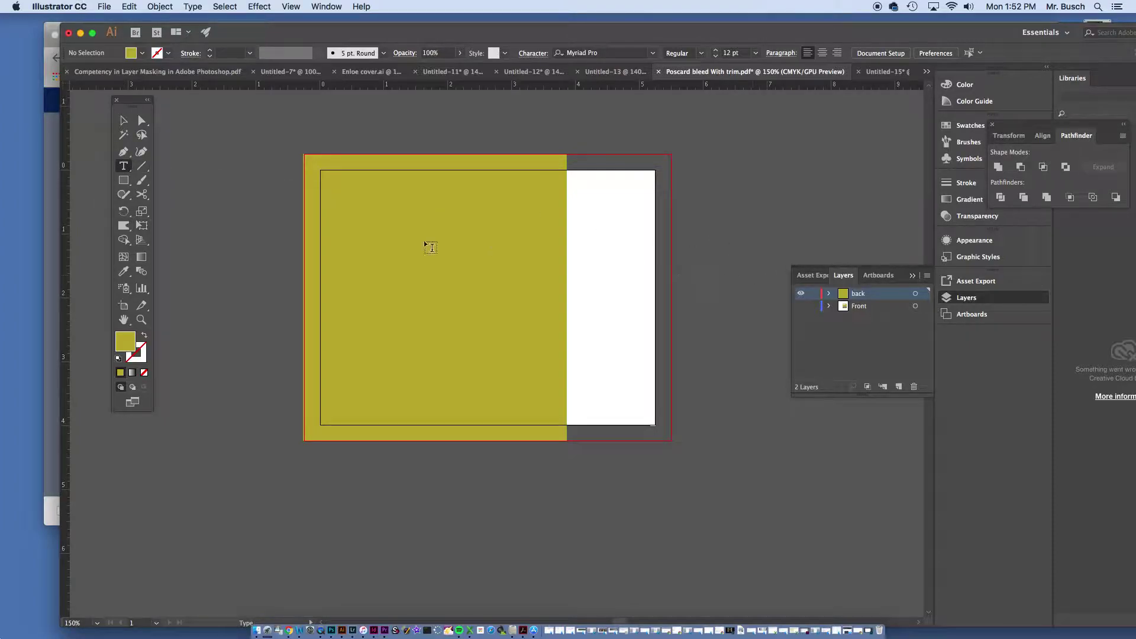
left_click_drag(351, 211, 560, 273)
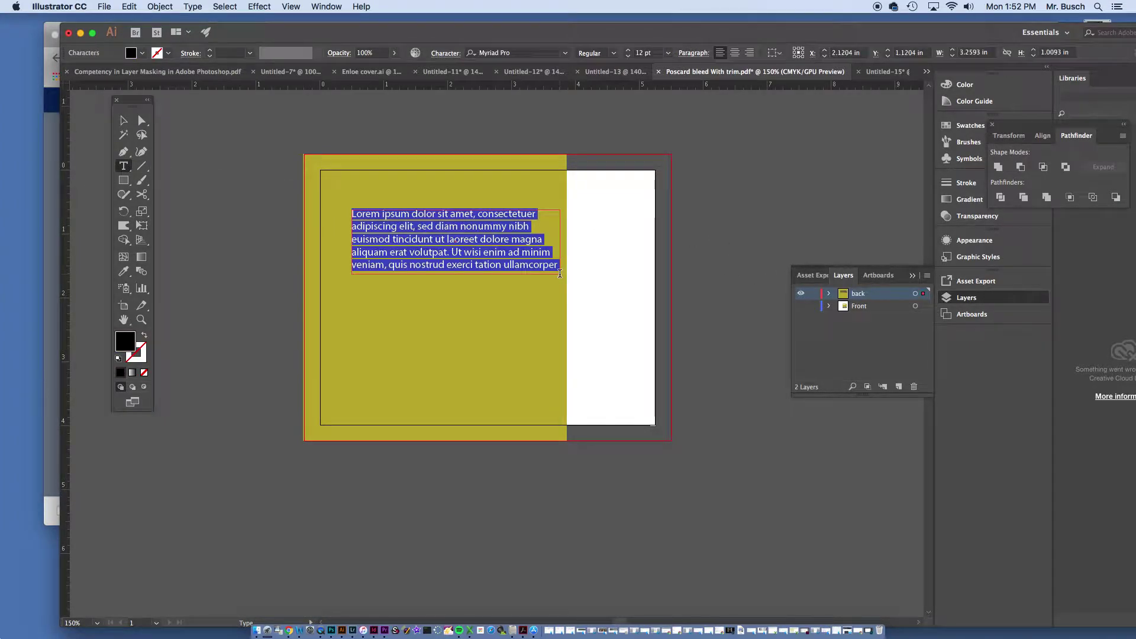
type("Back of")
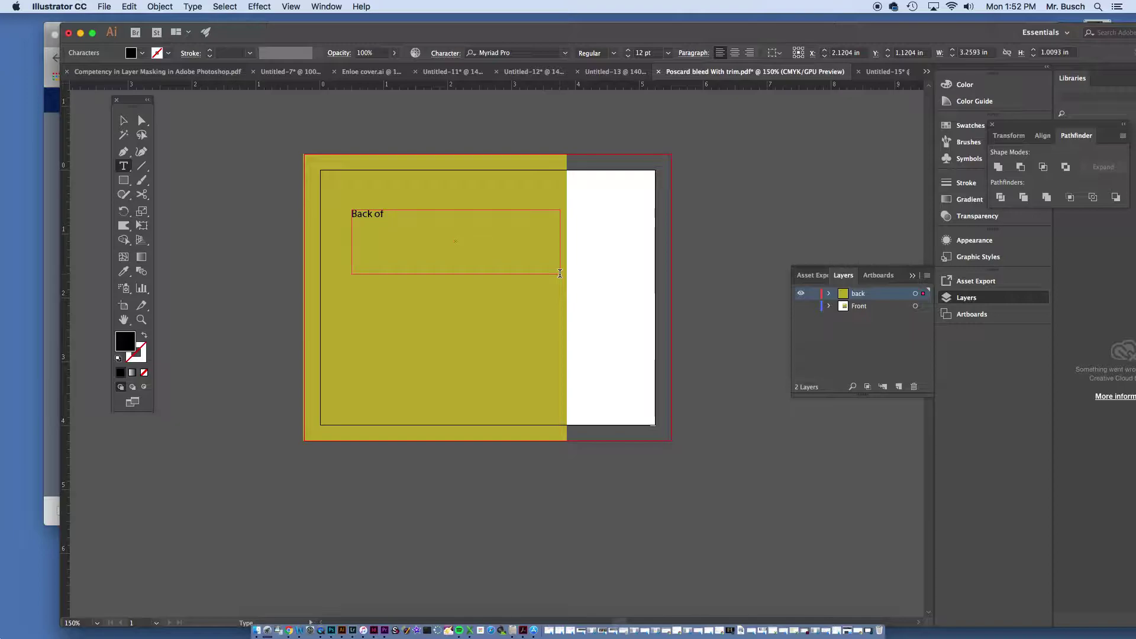
type(" Postcard")
key("super+a")
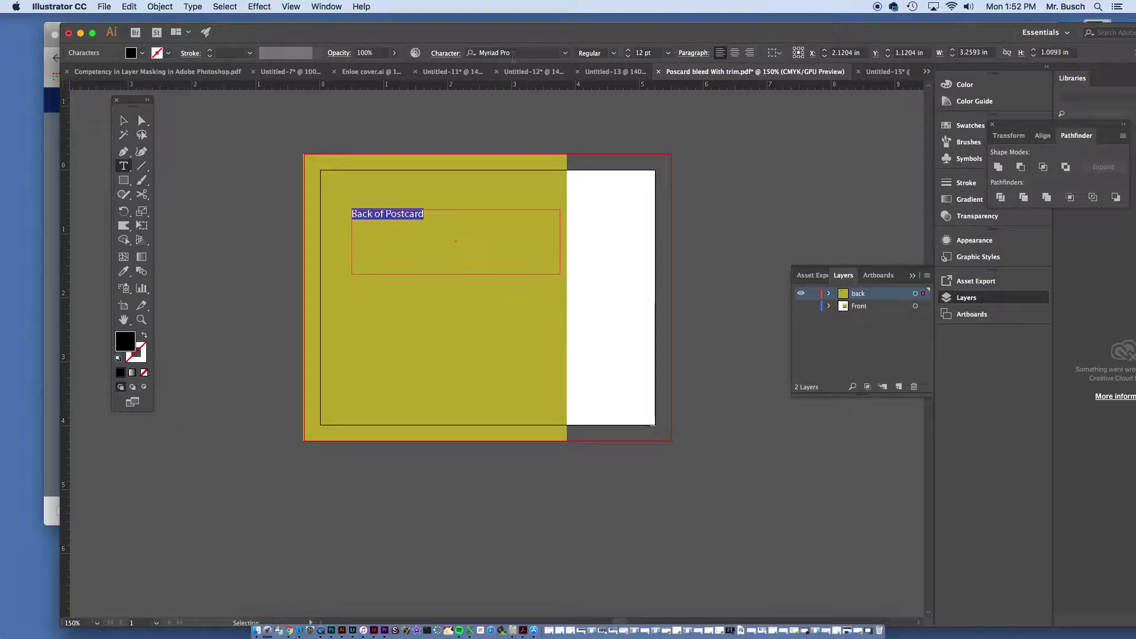
left_click(511, 54)
key("super+a")
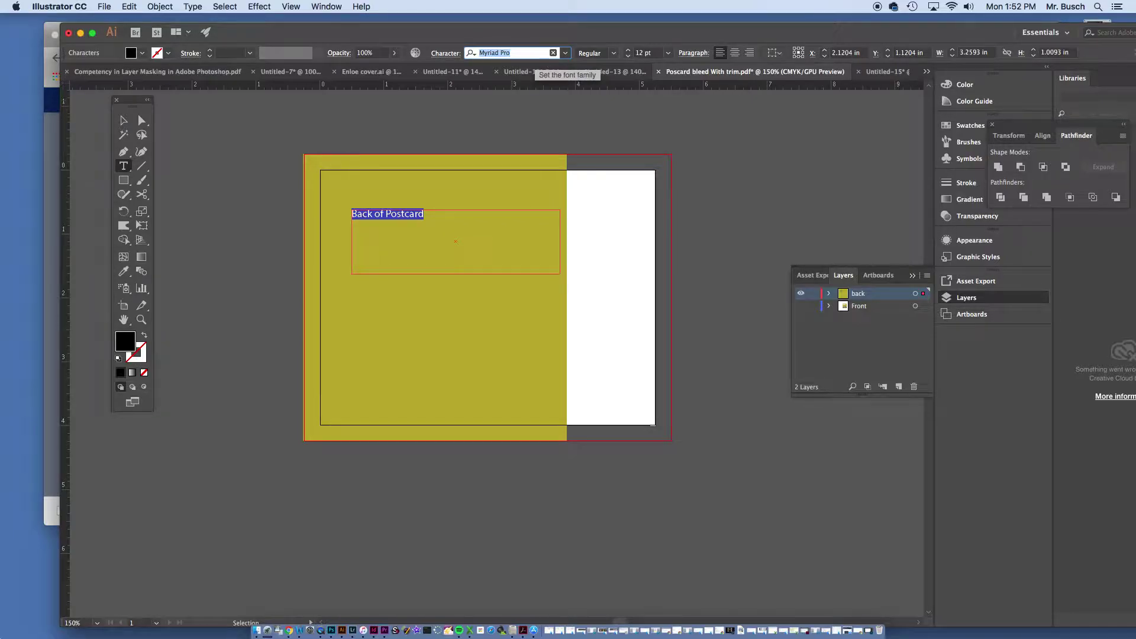
type("the")
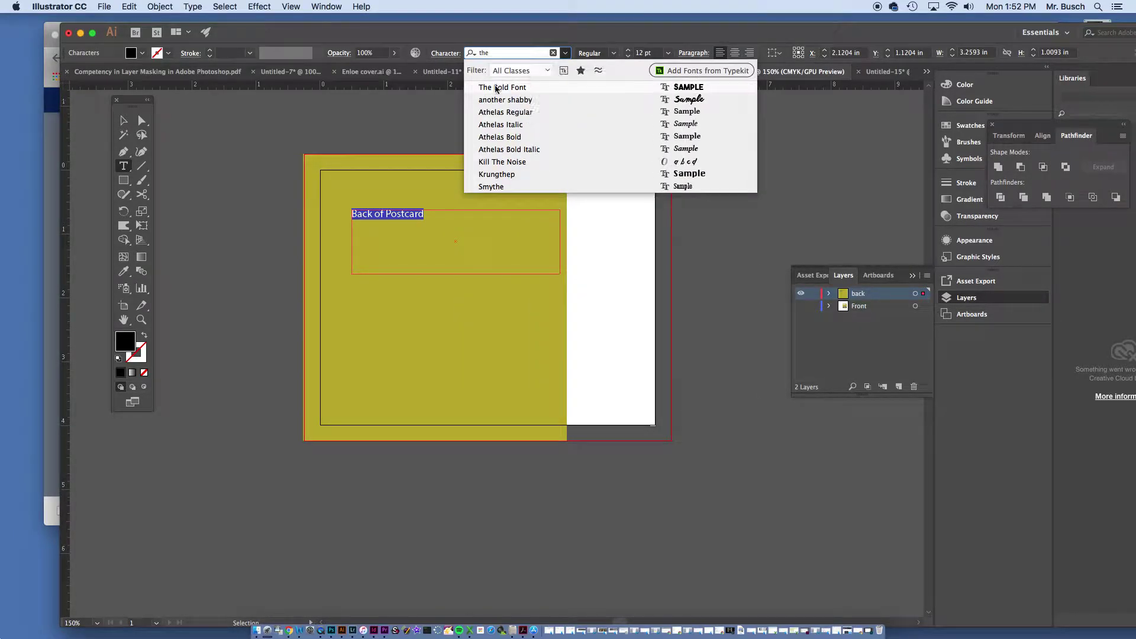
left_click(508, 88)
- Set the heading's text size to 22 pt
key("Tab")
key("Tab")
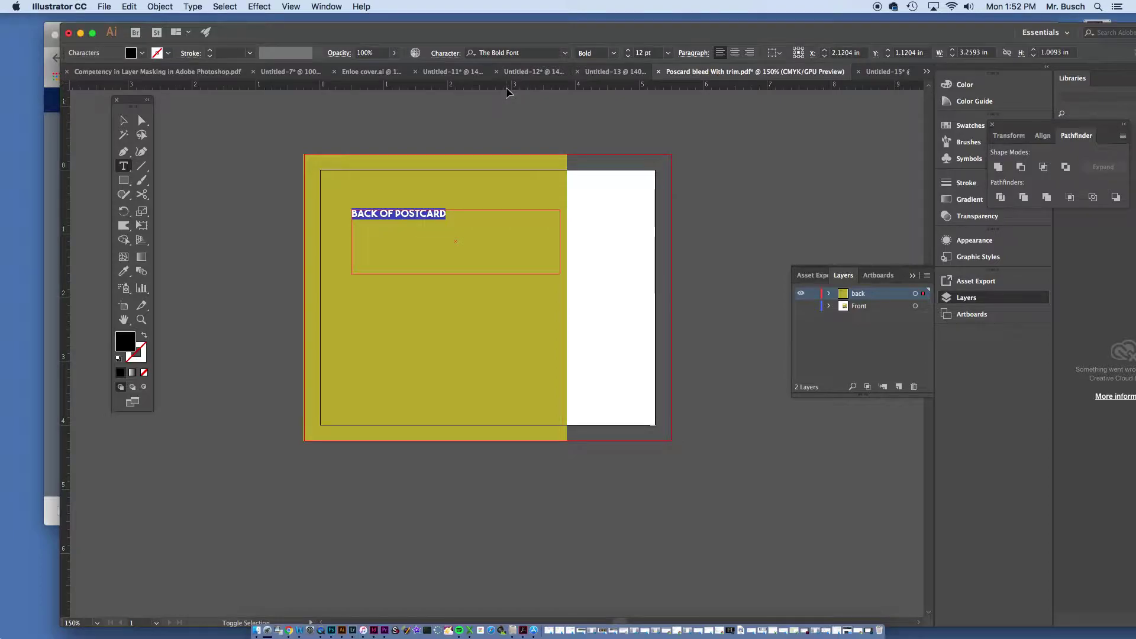
type("42")
key("Return")
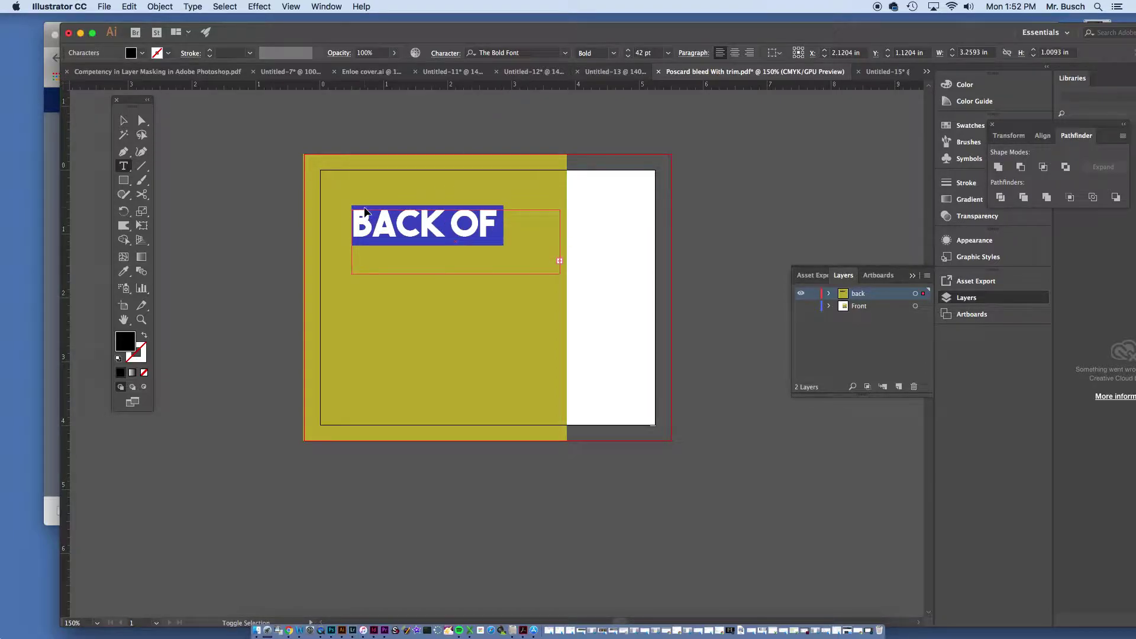
type("32")
key("Return")
type("22")
key("Return")
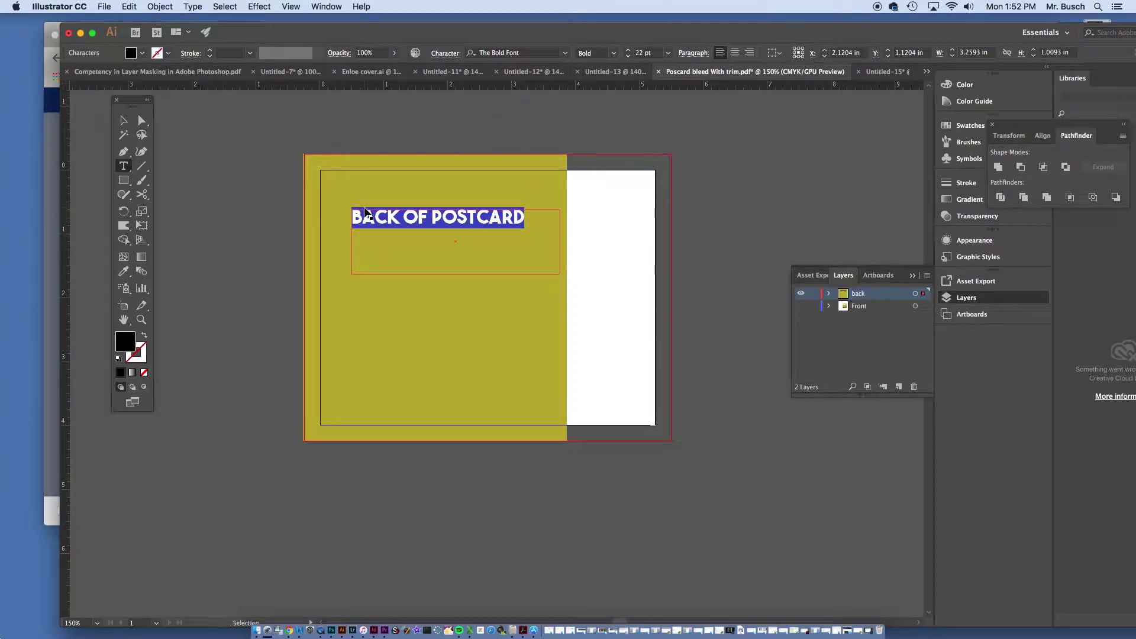
- Select the heading text frame and the yellow background rectangle
left_click(130, 126)
left_click(408, 228)
left_click(421, 224)
left_click(396, 195)
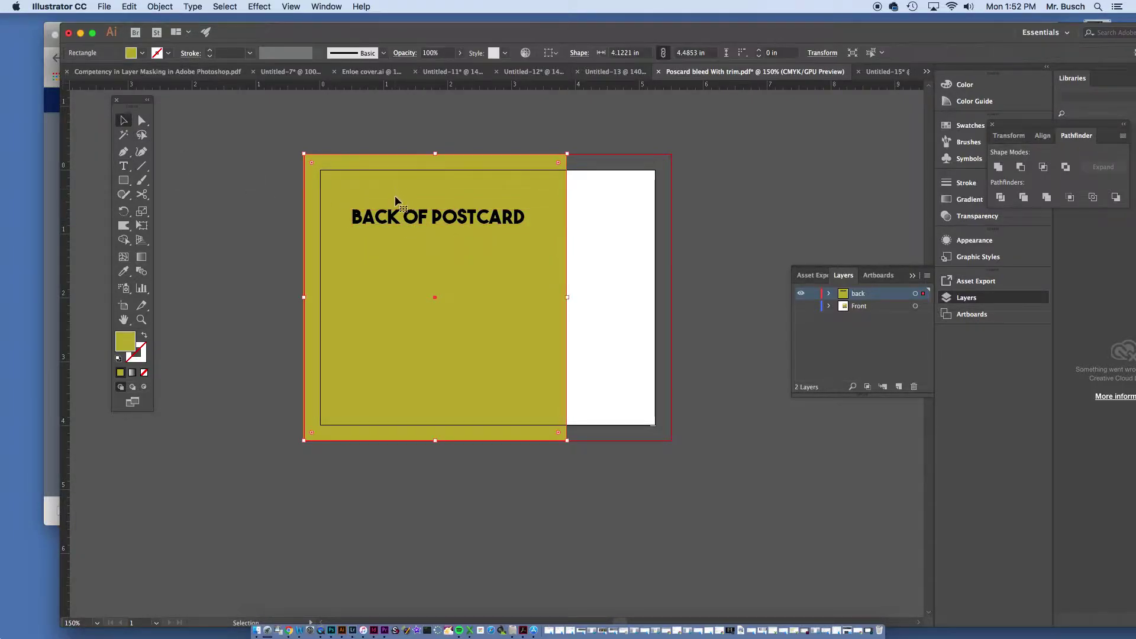
left_click(104, 6)
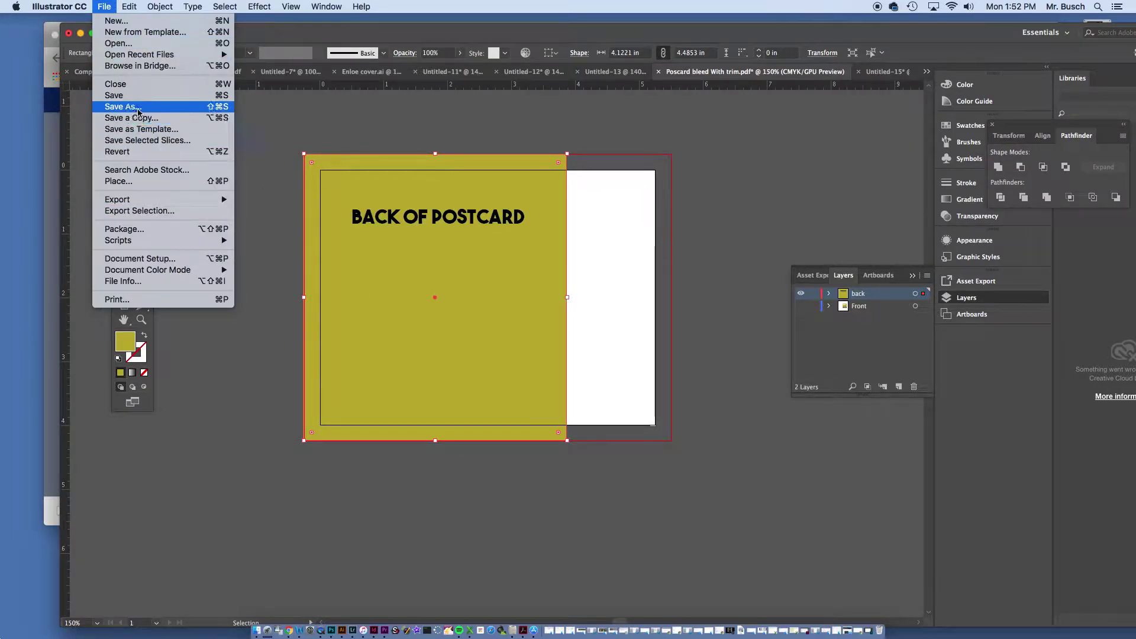
- Save the file as Adobe PDF named 'Poscard back bleed With trim.pdf'
left_click(123, 106)
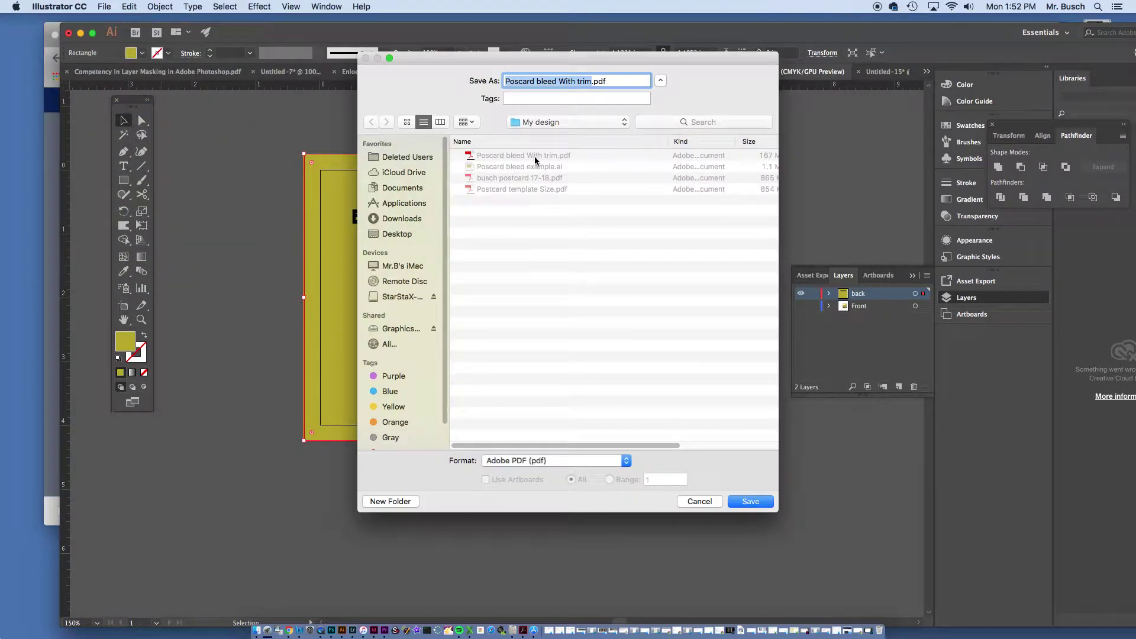
left_click(536, 159)
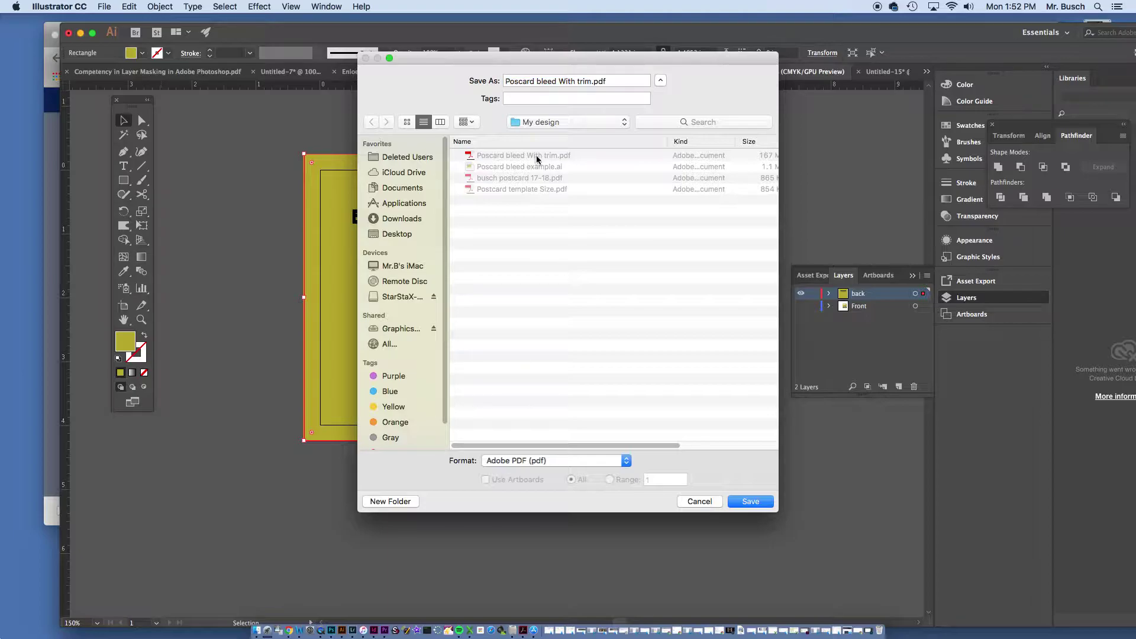
left_click(590, 81)
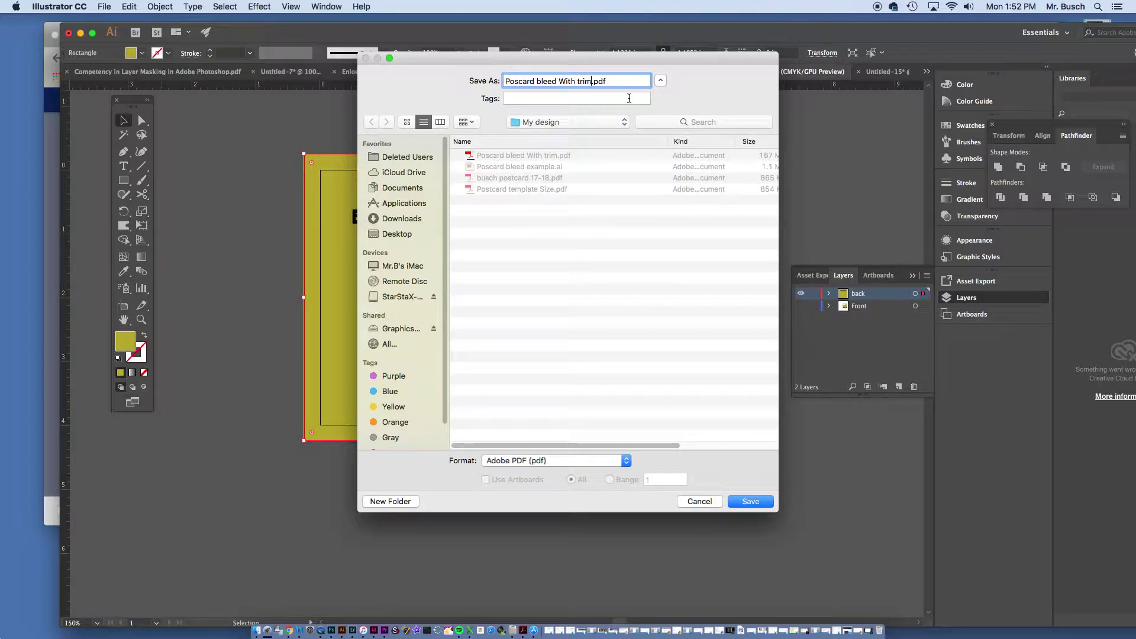
left_click(539, 82)
type("back")
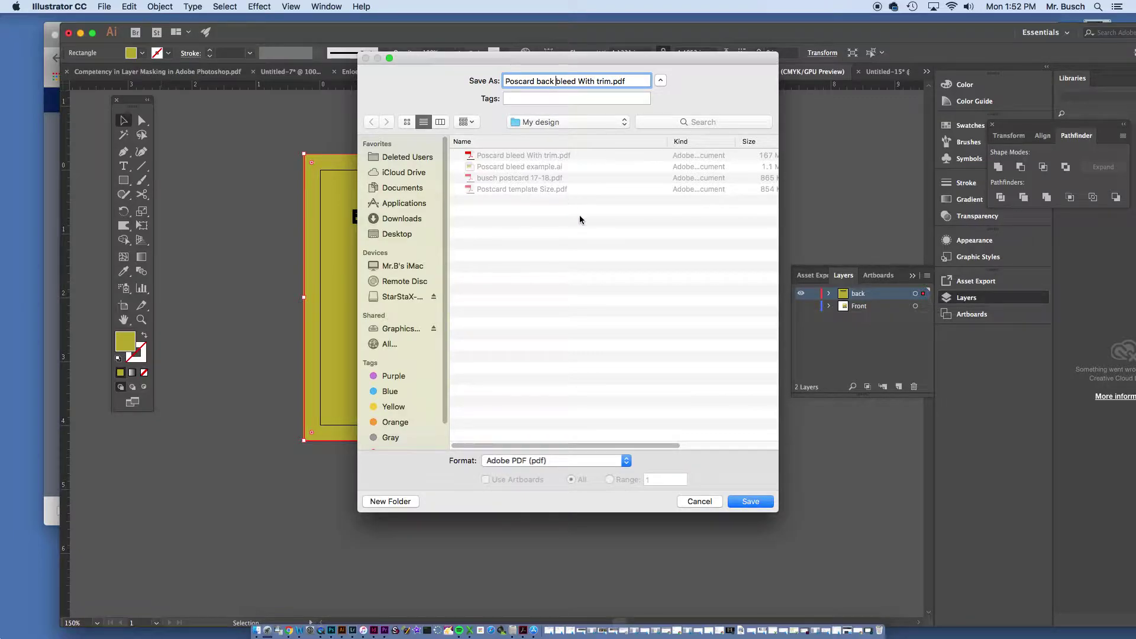
left_click(761, 506)
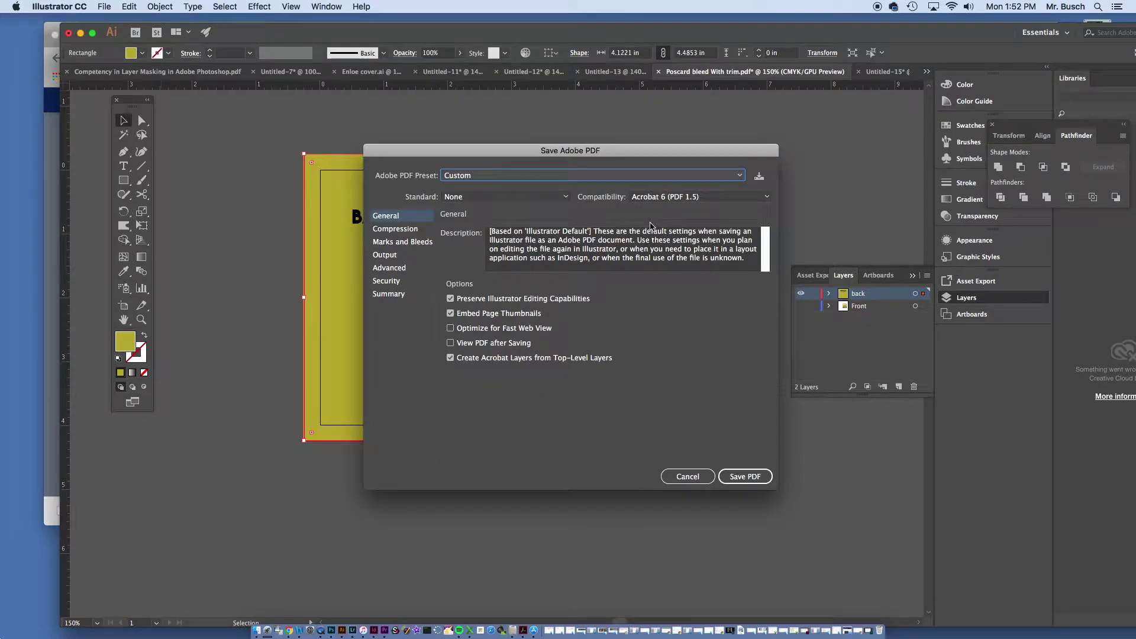
- Include trim marks under Marks and Bleeds and save the PDF
left_click(390, 243)
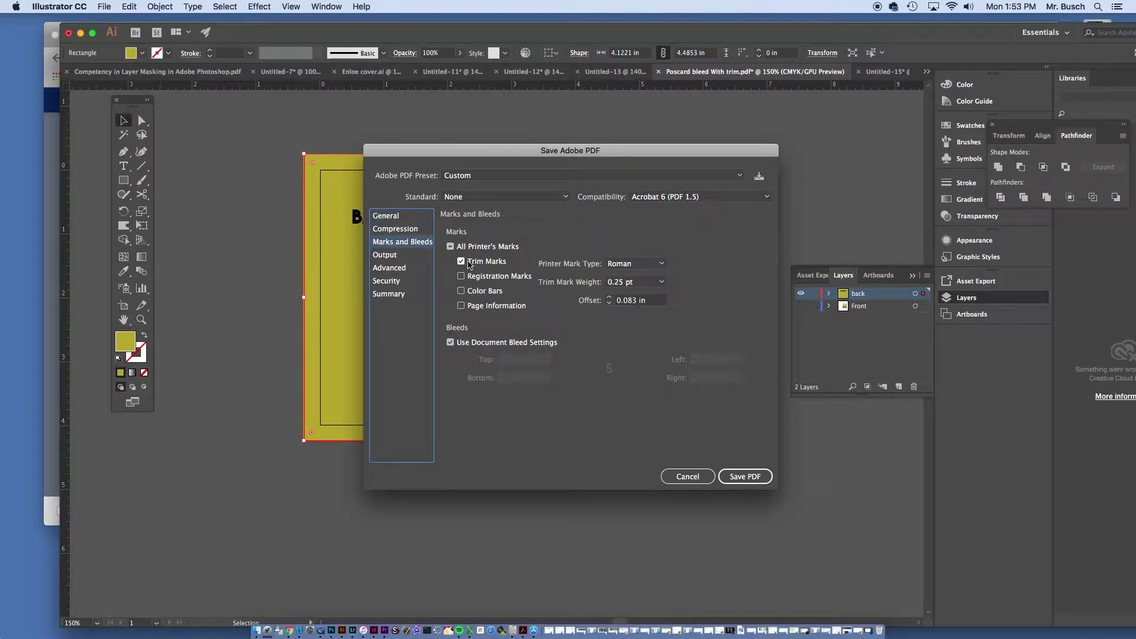
left_click(762, 479)
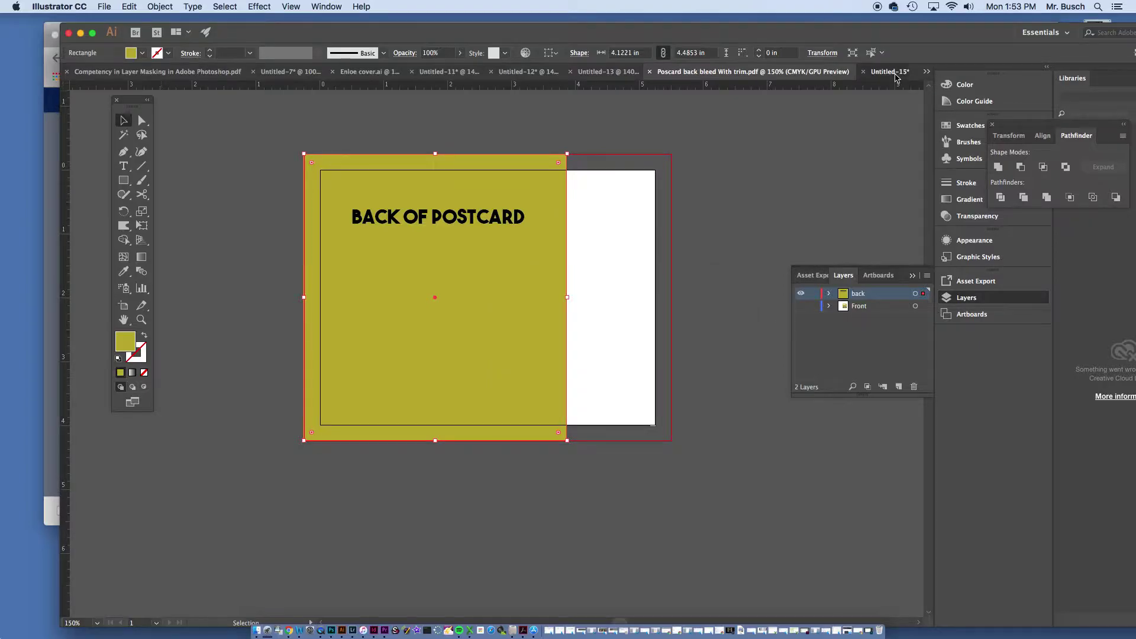
left_click(896, 72)
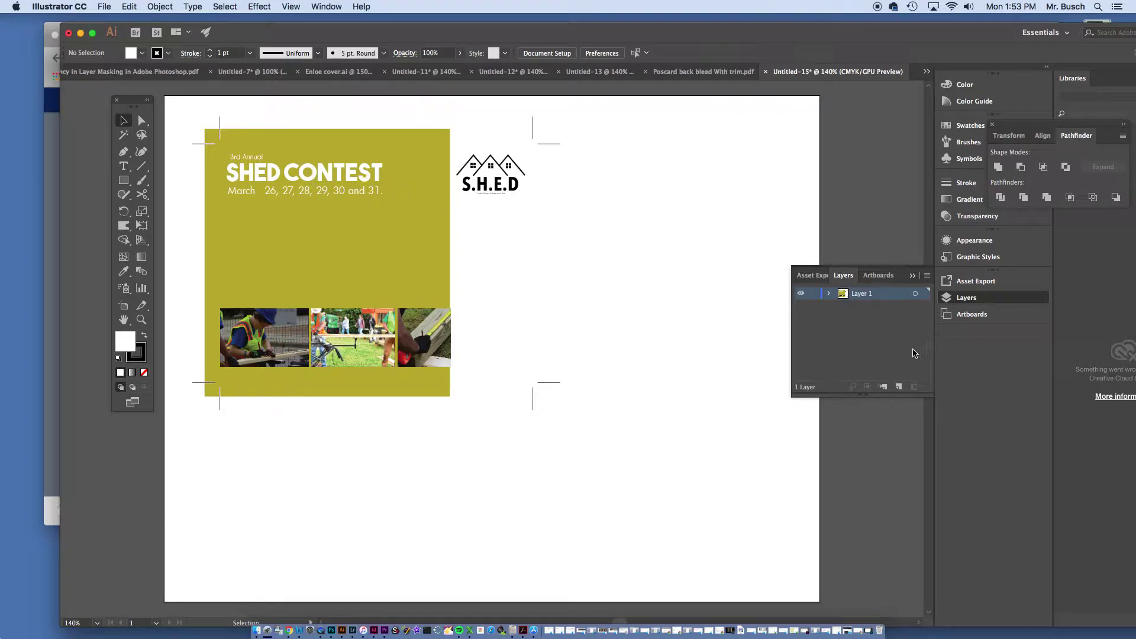
- Add a new layer and place Poscard back bleed With trim.pdf on the artboard
left_click(899, 387)
left_click(104, 6)
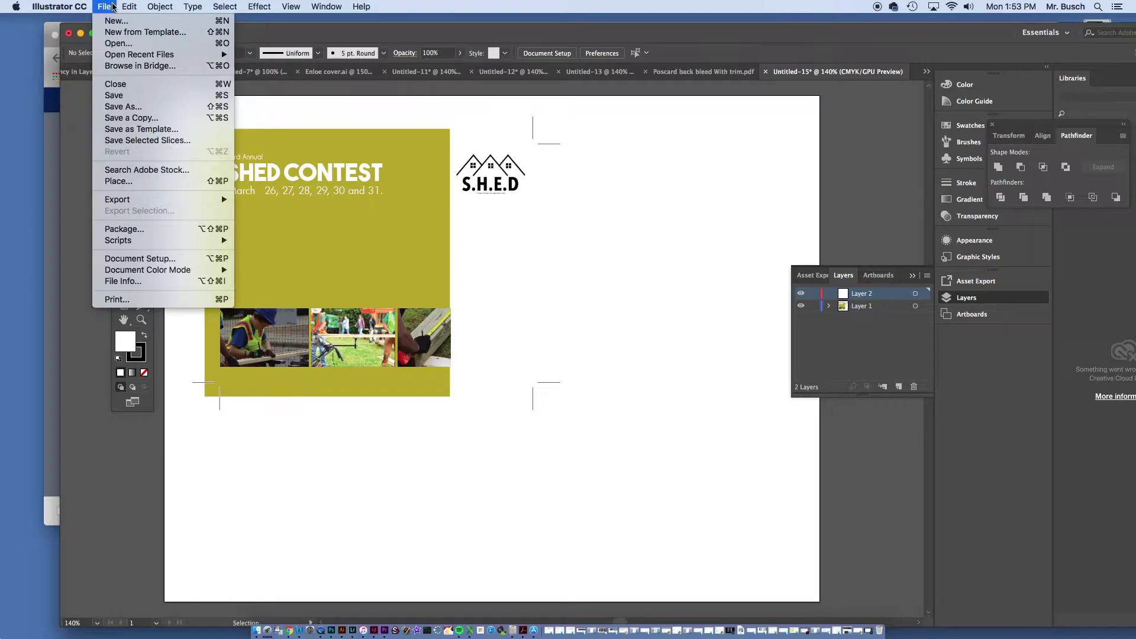
left_click(142, 182)
left_click(422, 100)
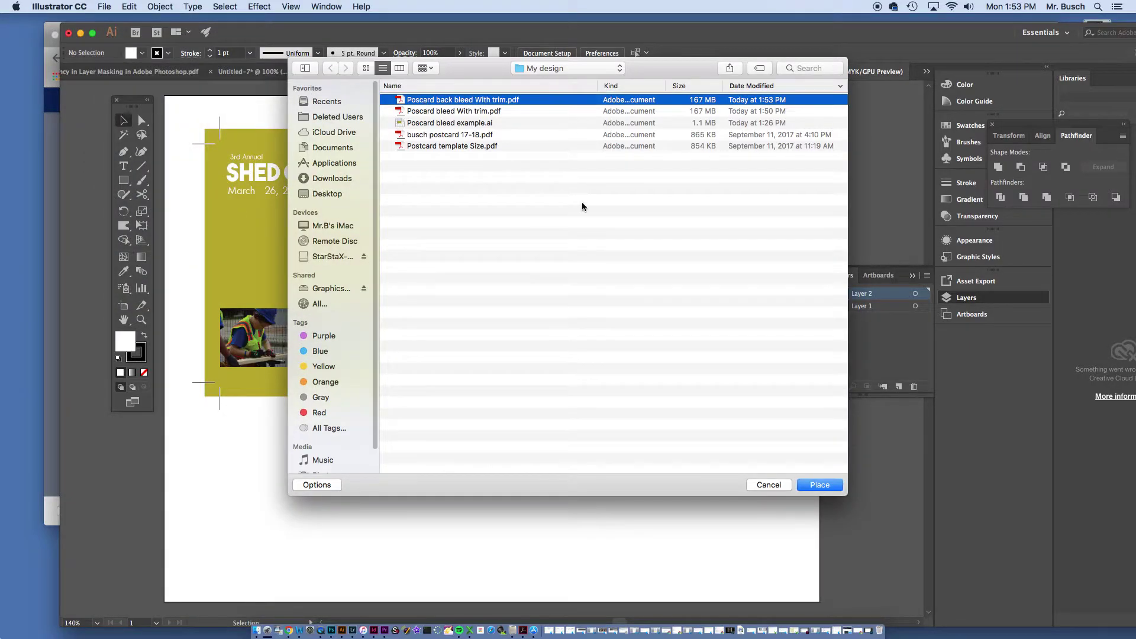
left_click(826, 489)
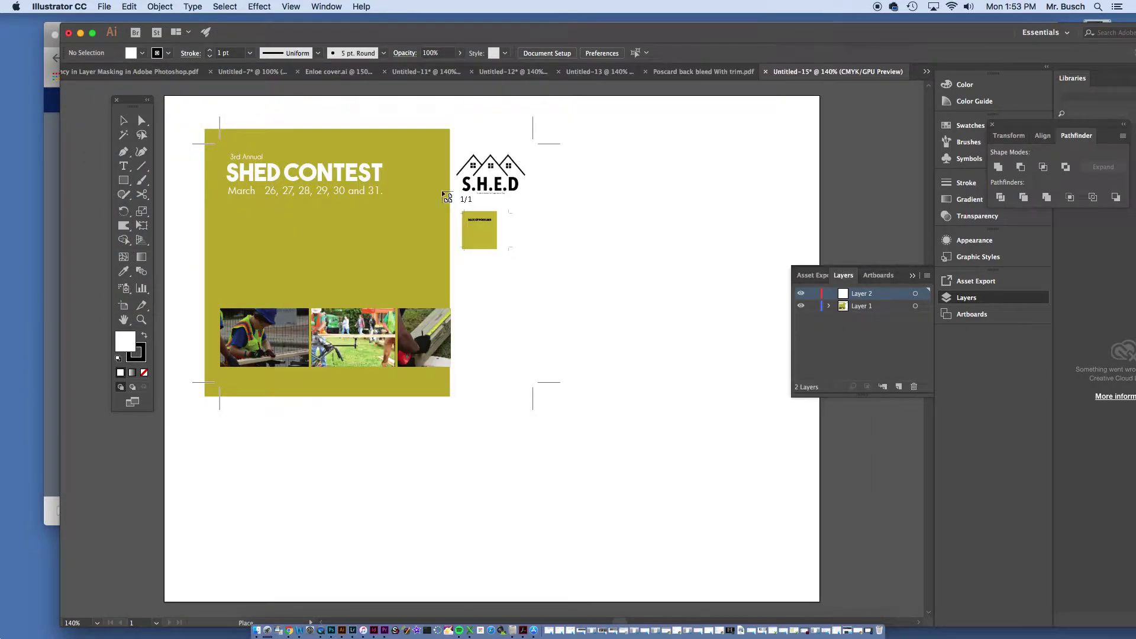
left_click(191, 107)
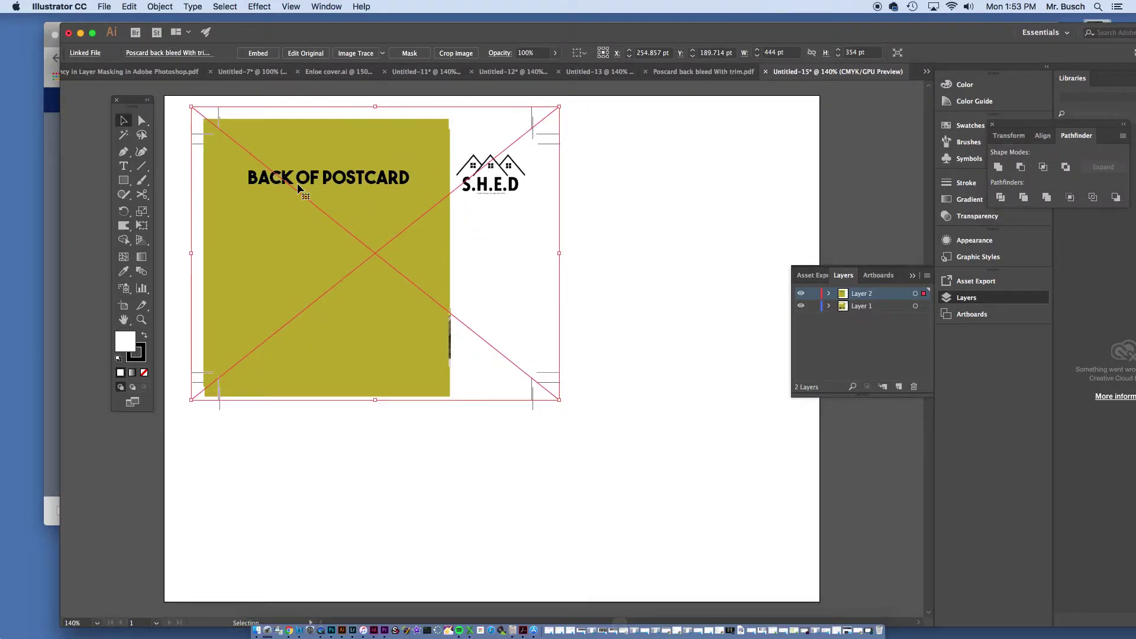
- Nudge the placed back PDF with the arrow keys to sit over the front card
key("Down")
key("Down")
key("Down")
key("Down")
key("Down")
key("Down")
key("Down")
key("Down")
key("Down")
key("Down")
key("Down")
key("Down")
key("Down")
key("Down")
key("Down")
key("Down")
key("Down")
key("Down")
key("Down")
key("Down")
key("Up")
key("Up")
key("Up")
key("Up")
key("Up")
key("Up")
key("Up")
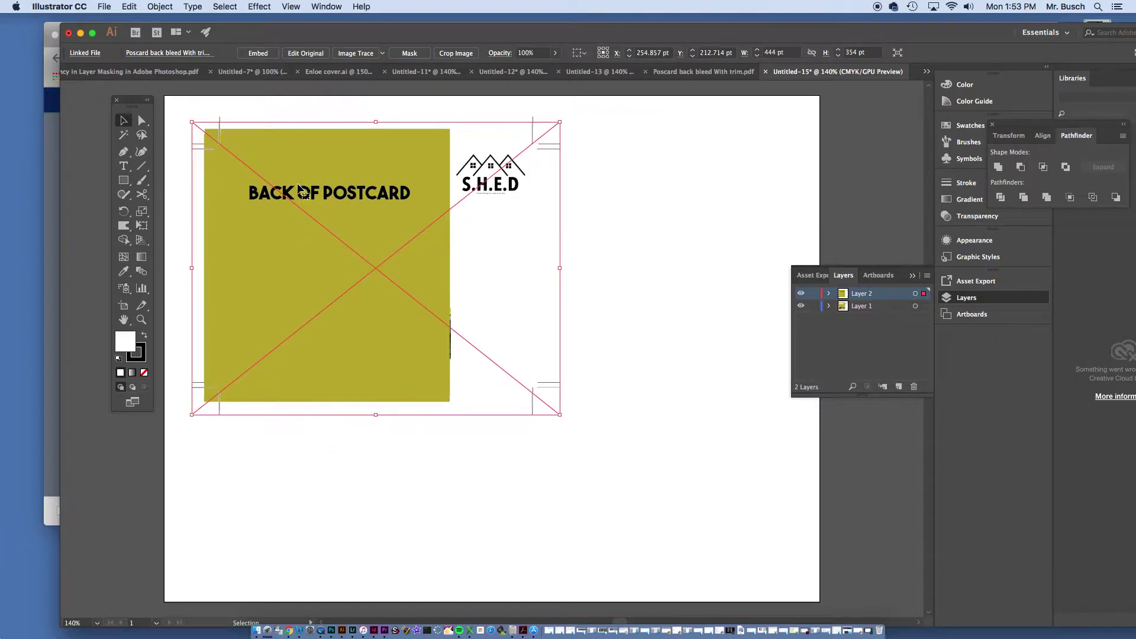
key("Up")
key("Up")
key("Up")
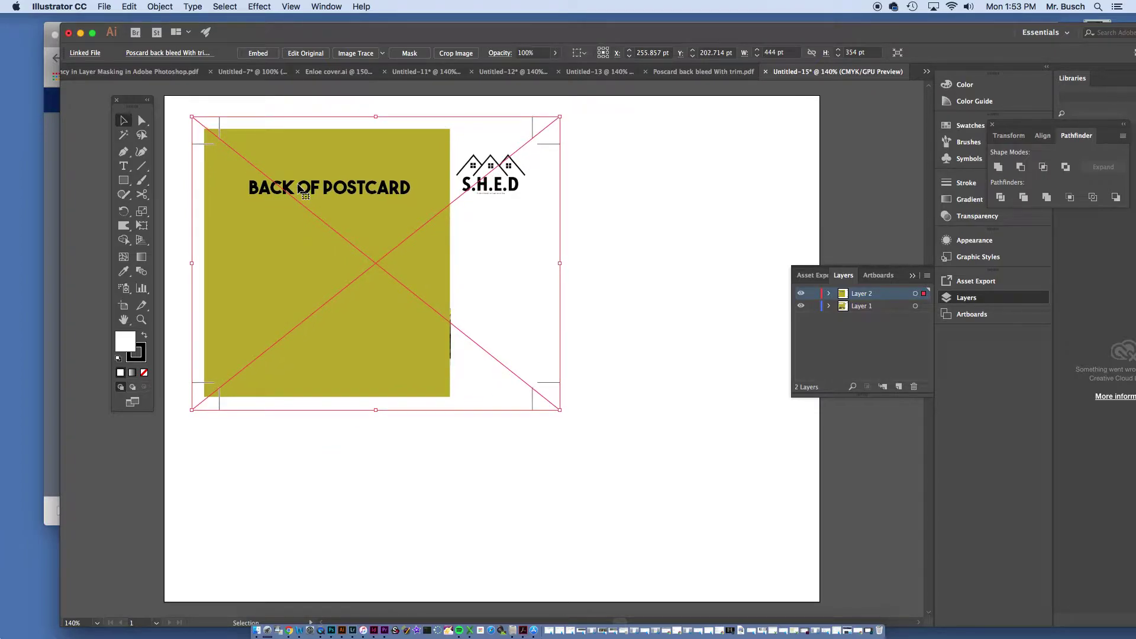
key("Right")
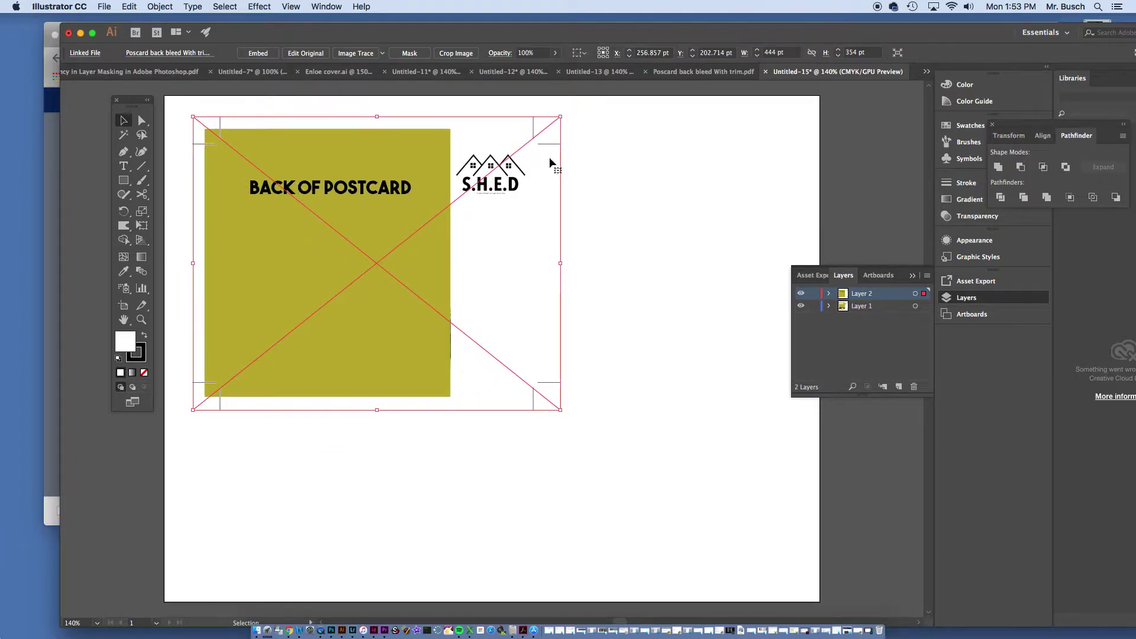
double_click(868, 294)
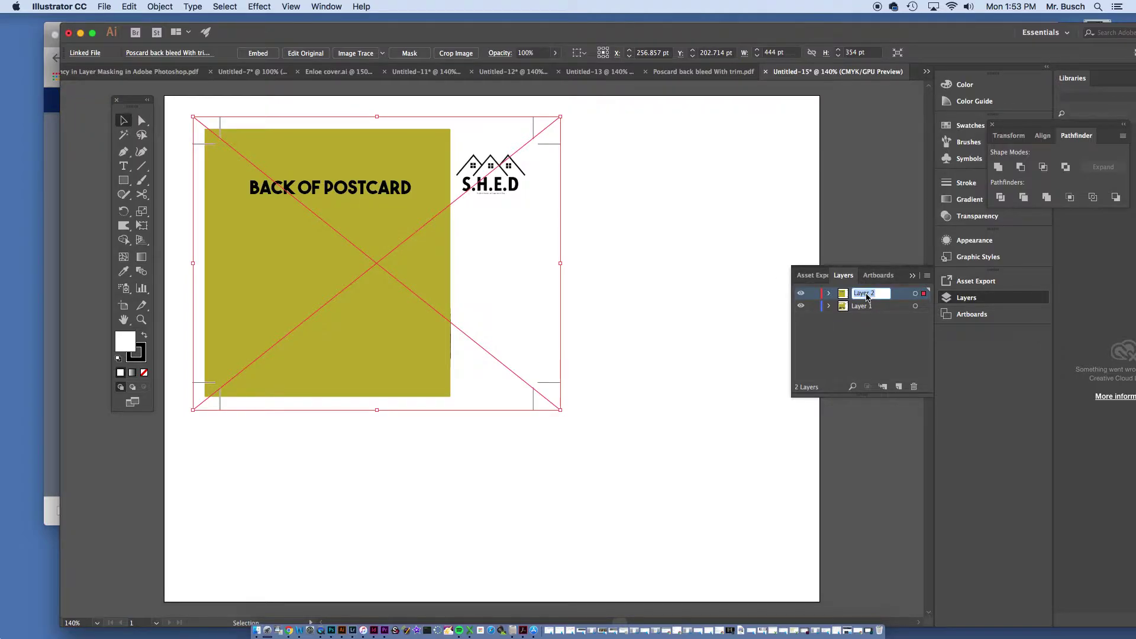
- Name the top layer back and the bottom layer front
type("back")
key("Return")
double_click(868, 306)
type("fro")
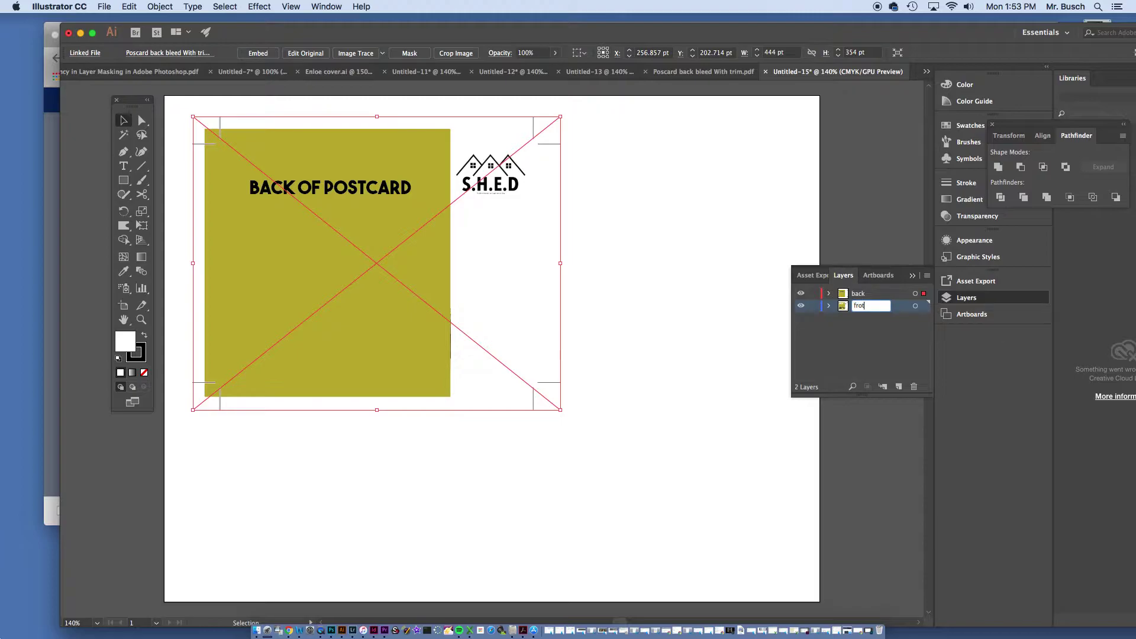
type("nt")
key("Return")
- Toggle each layer's visibility to compare both sides, leaving both visible, and select the back PDF
left_click(802, 294)
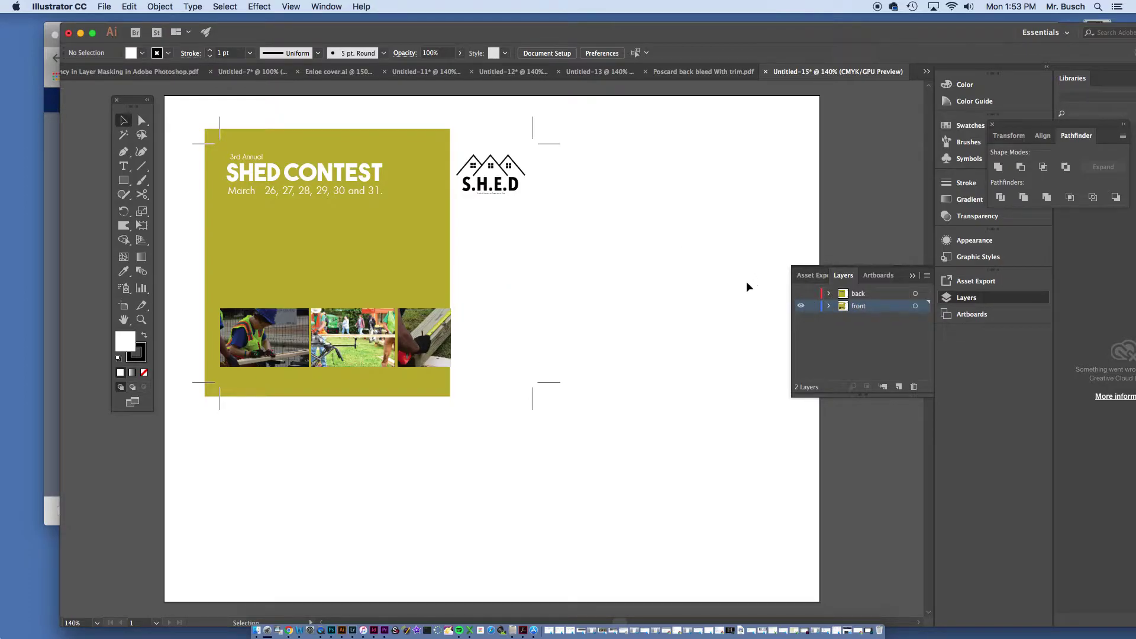
left_click(801, 294)
left_click(801, 306)
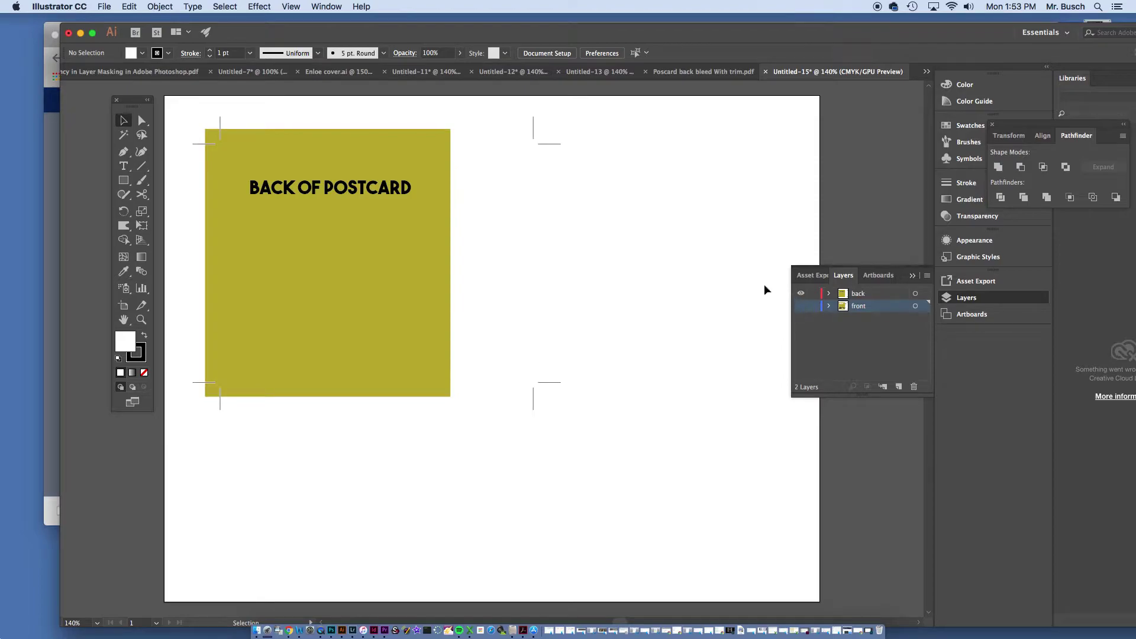
left_click(801, 305)
left_click(800, 294)
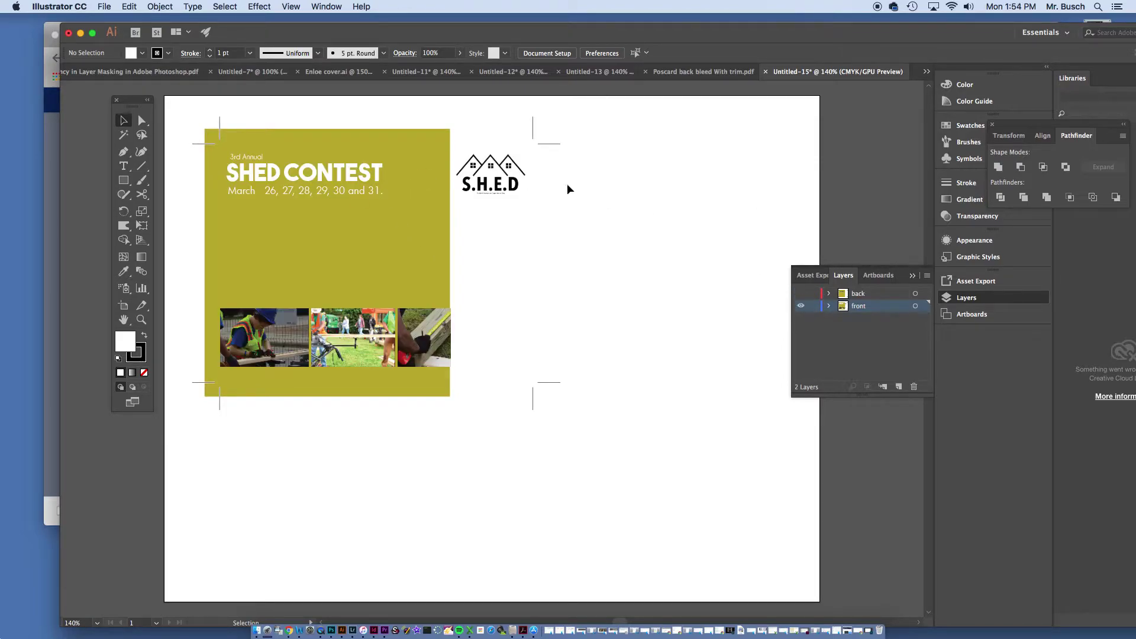
left_click(800, 293)
left_click(800, 294)
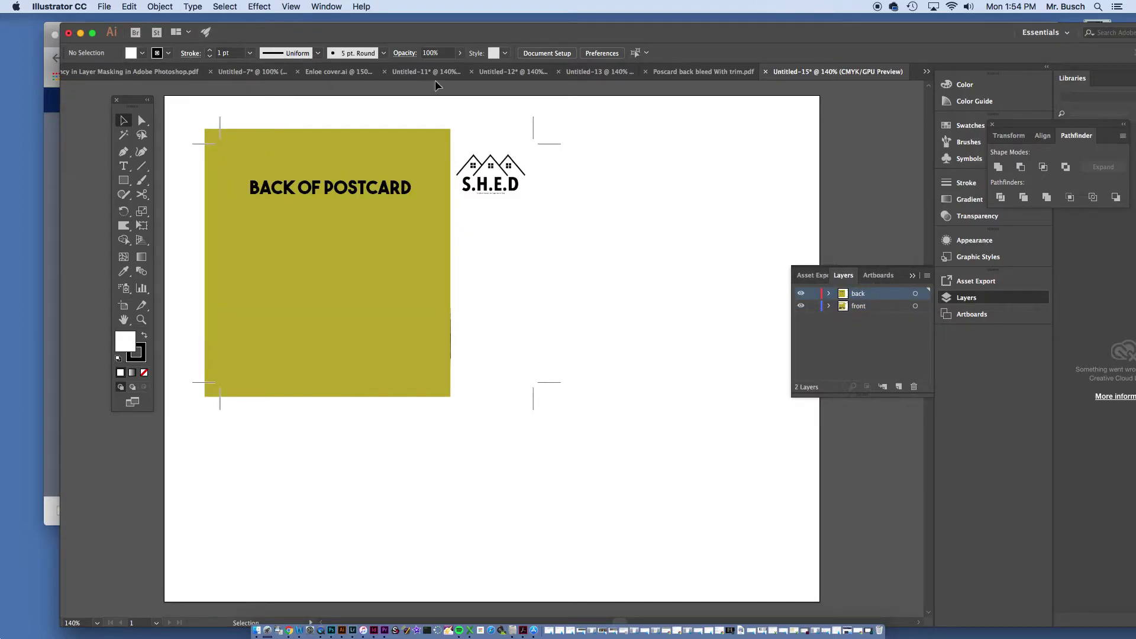
left_click(410, 159)
- Lower the back PDF's opacity and shift it left to match the top-left trim marks
left_click(555, 53)
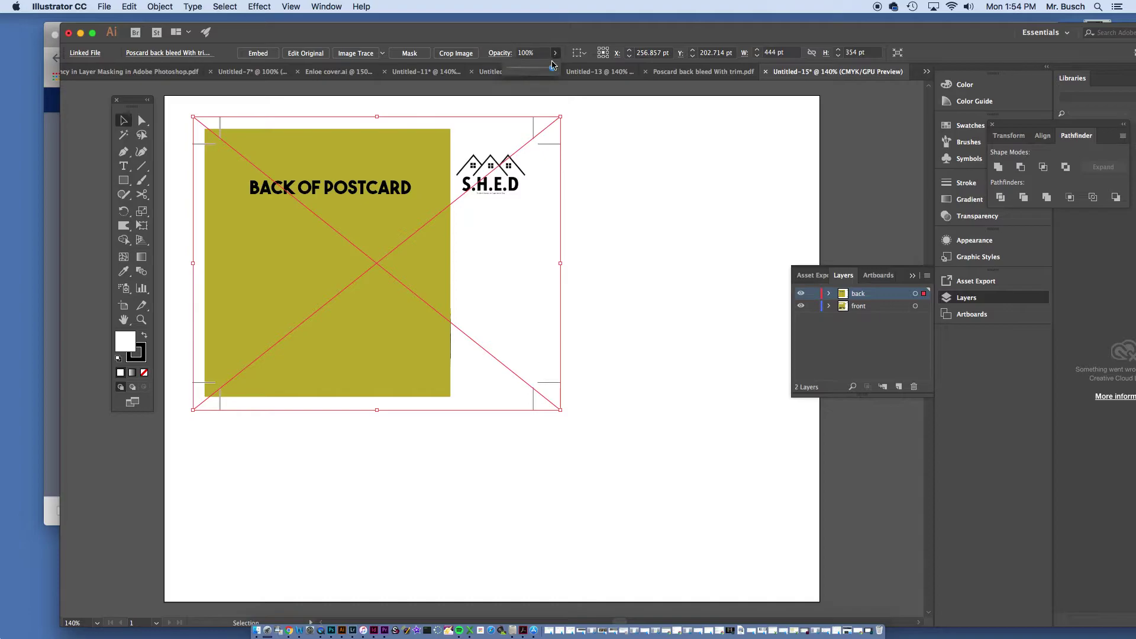
left_click_drag(554, 68, 513, 68)
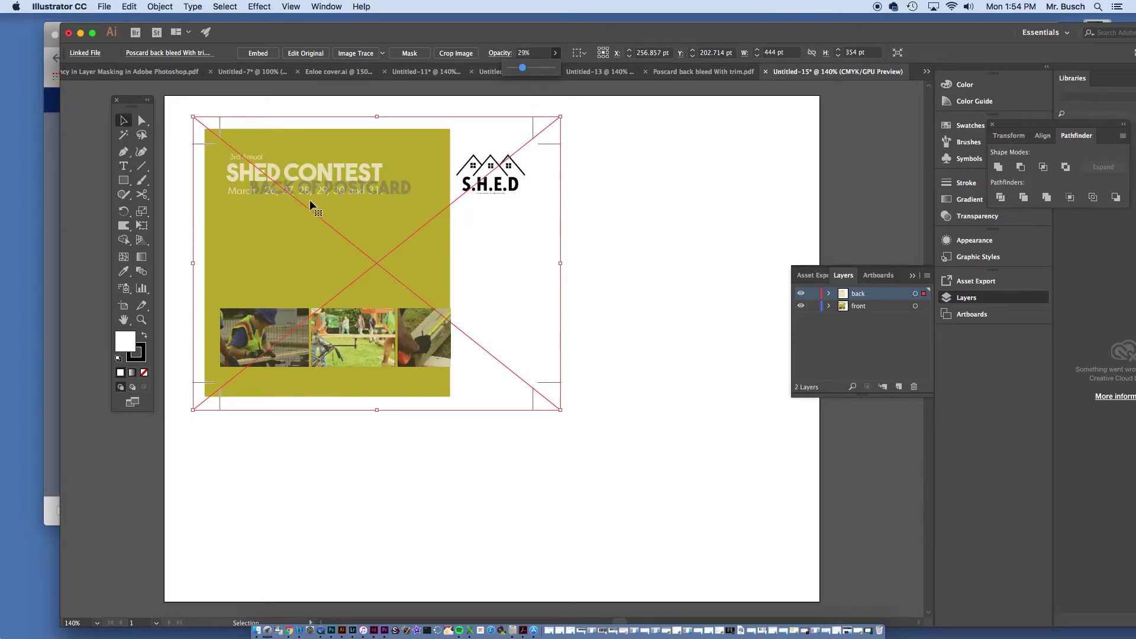
key("z")
left_click(476, 386)
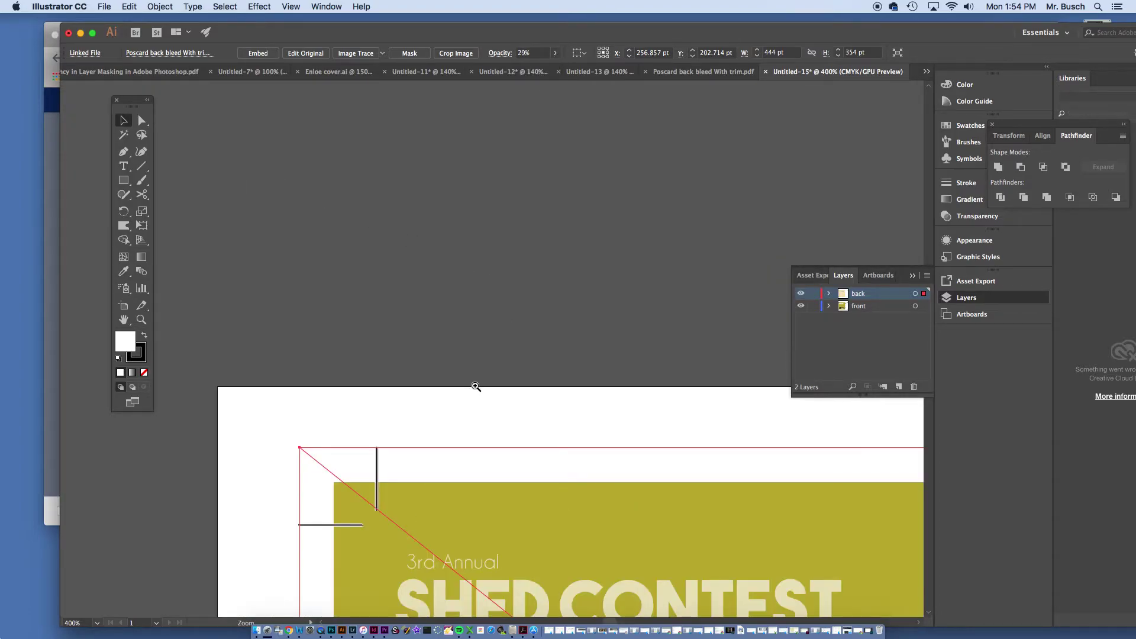
left_click(470, 375)
key("v")
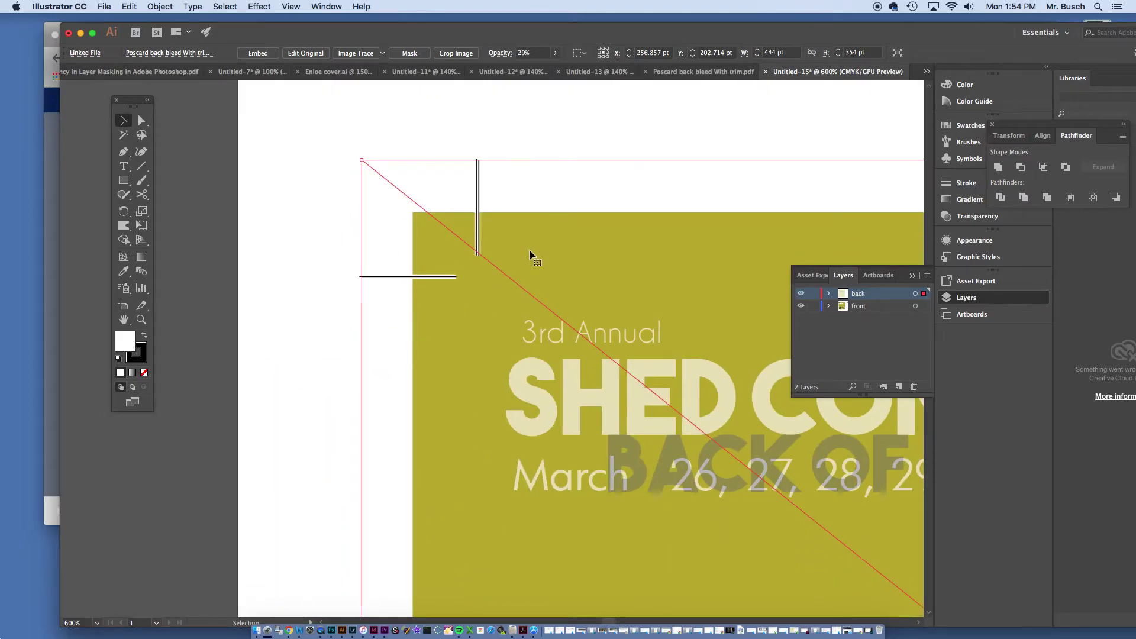
left_click_drag(529, 250, 526, 250)
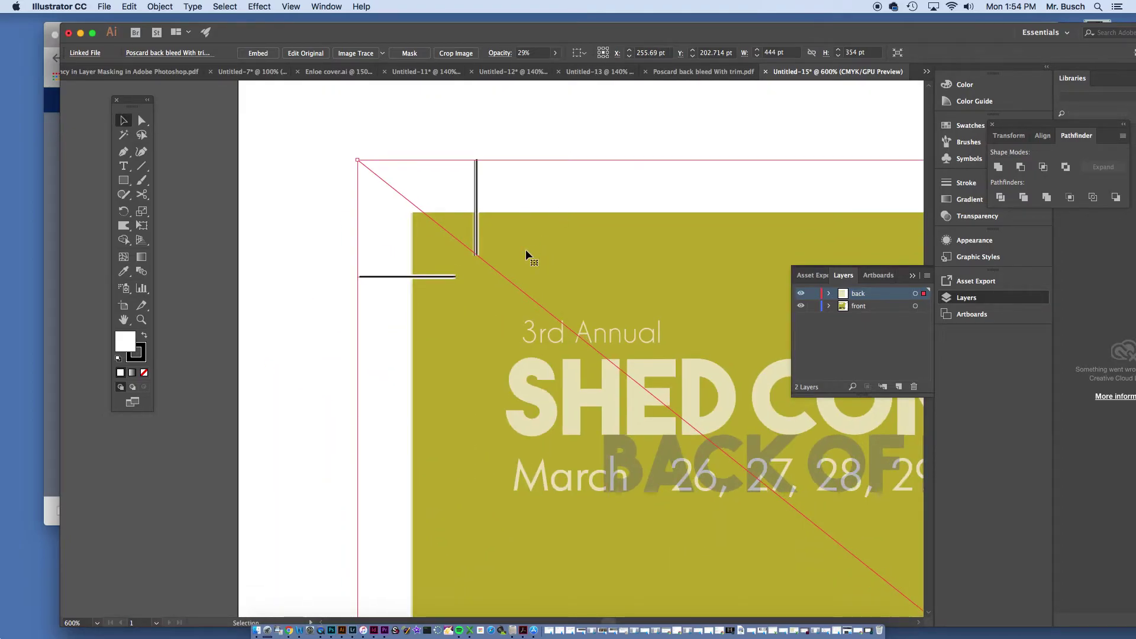
- Zoom closely into the top-left trim marks to check their alignment
key("z")
left_click(526, 250)
left_click(525, 250, "alt")
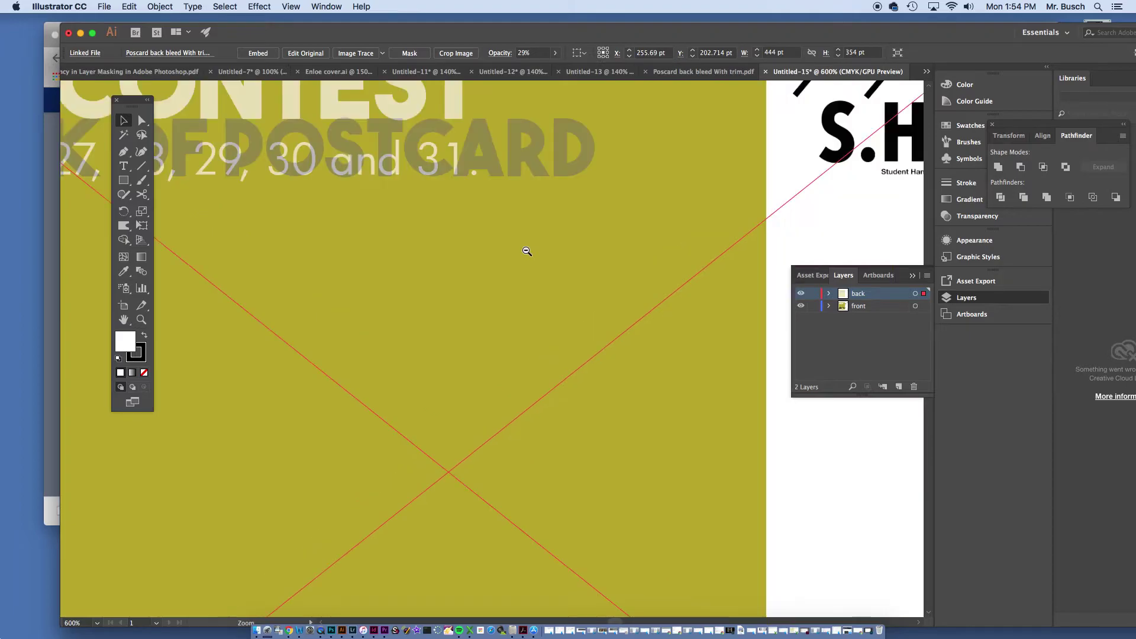
left_click(442, 282, "alt")
left_click(673, 122, "alt")
left_click(461, 184)
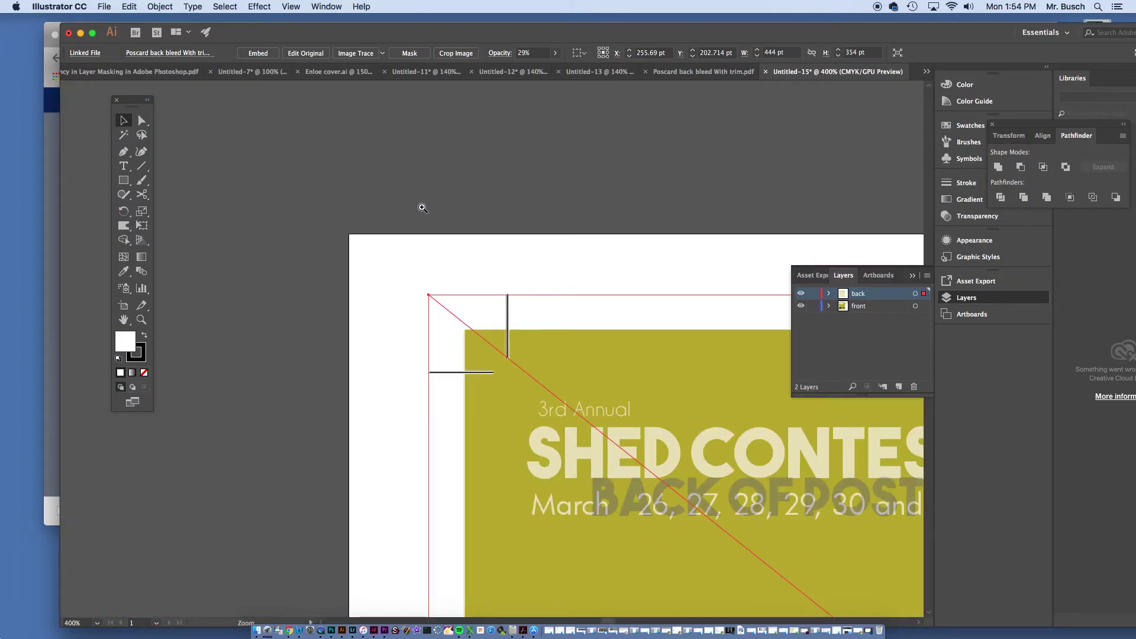
left_click(420, 205)
left_click(513, 308)
left_click_drag(515, 382, 497, 219)
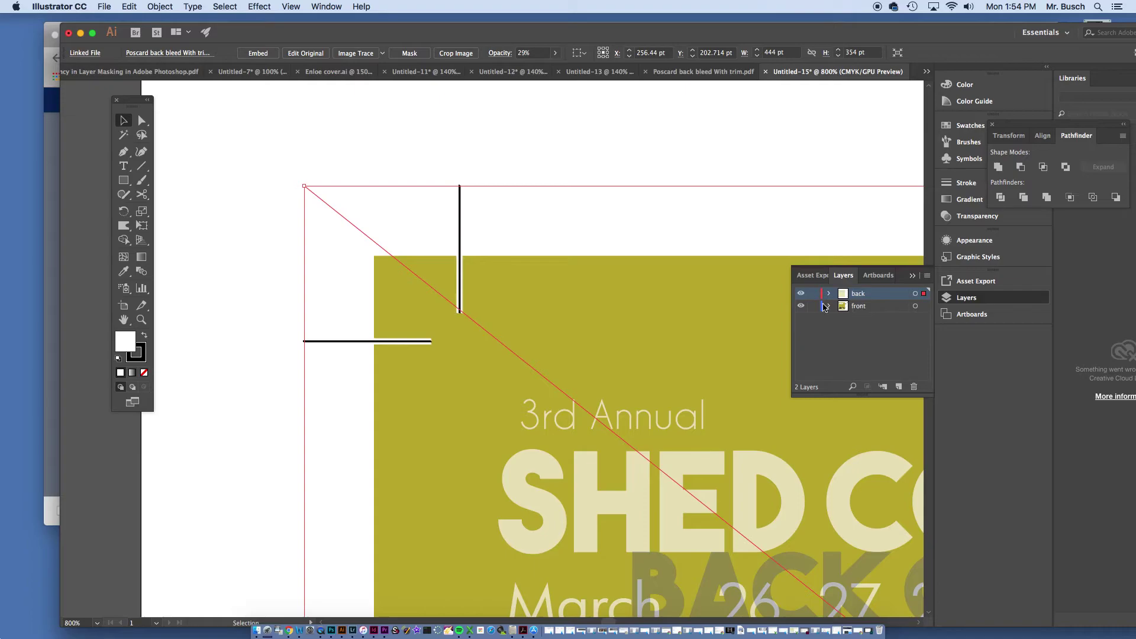
left_click(701, 162)
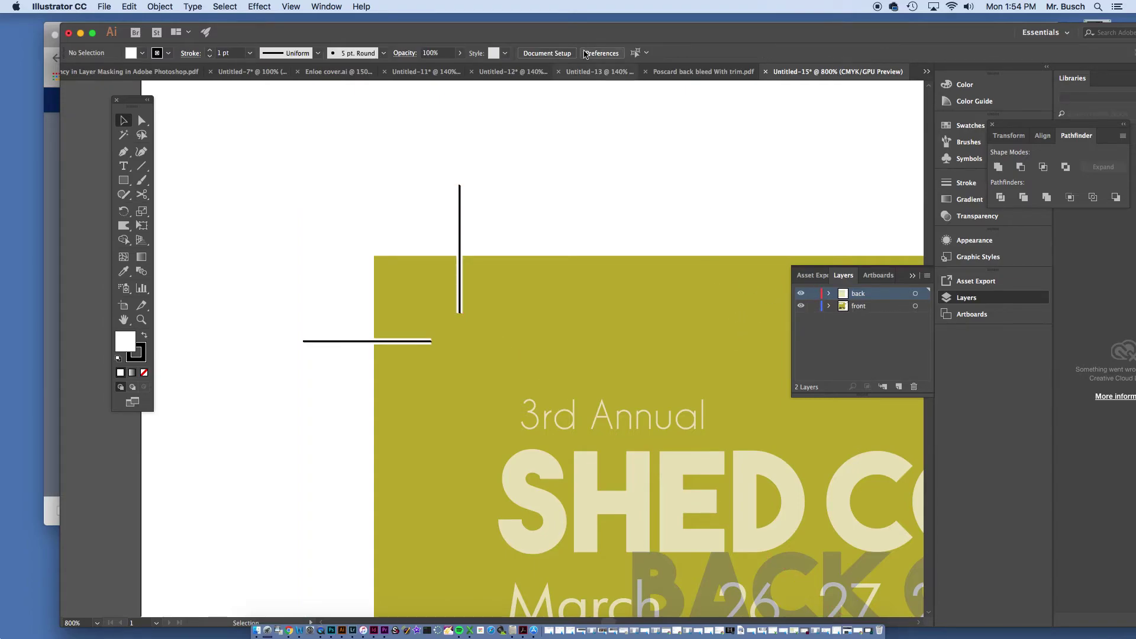
- Restore the back PDF to 100% opacity, hide the front layer, and view the whole artboard
left_click(553, 308)
left_click(555, 52)
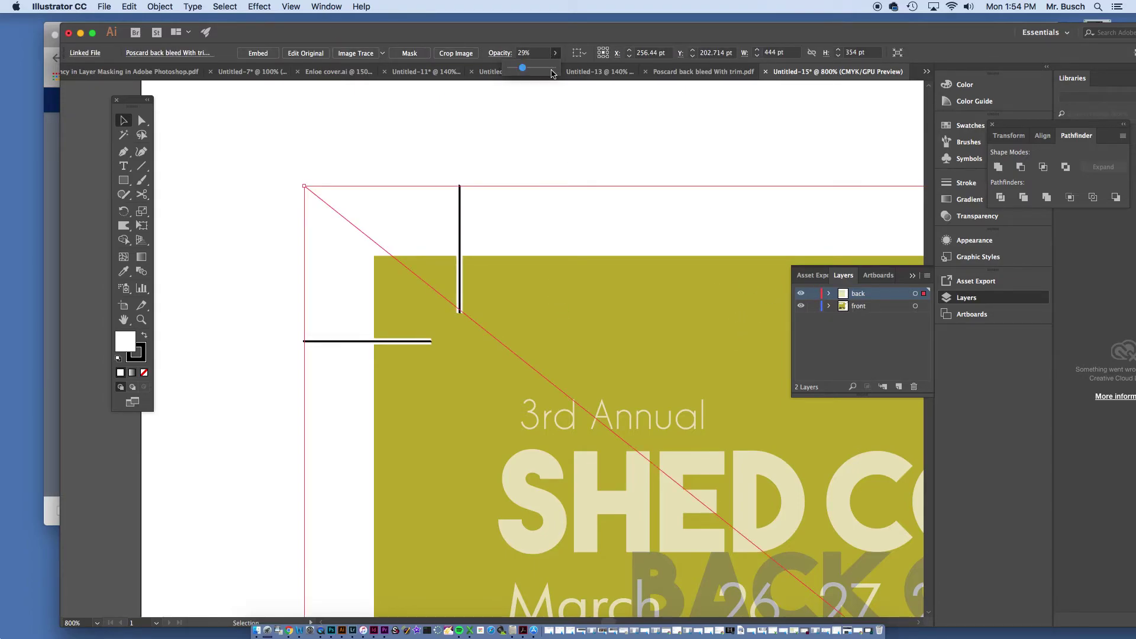
left_click_drag(518, 72, 558, 72)
left_click(574, 130)
left_click(612, 341, "alt")
left_click(612, 341, "alt")
left_click(612, 341, "alt")
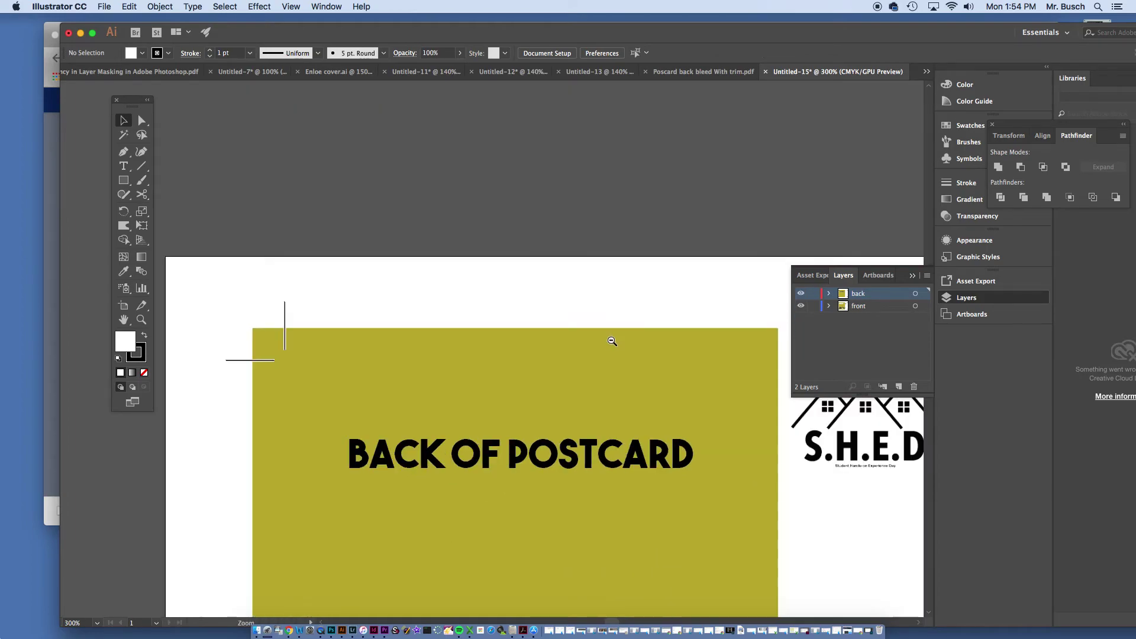
left_click(800, 308)
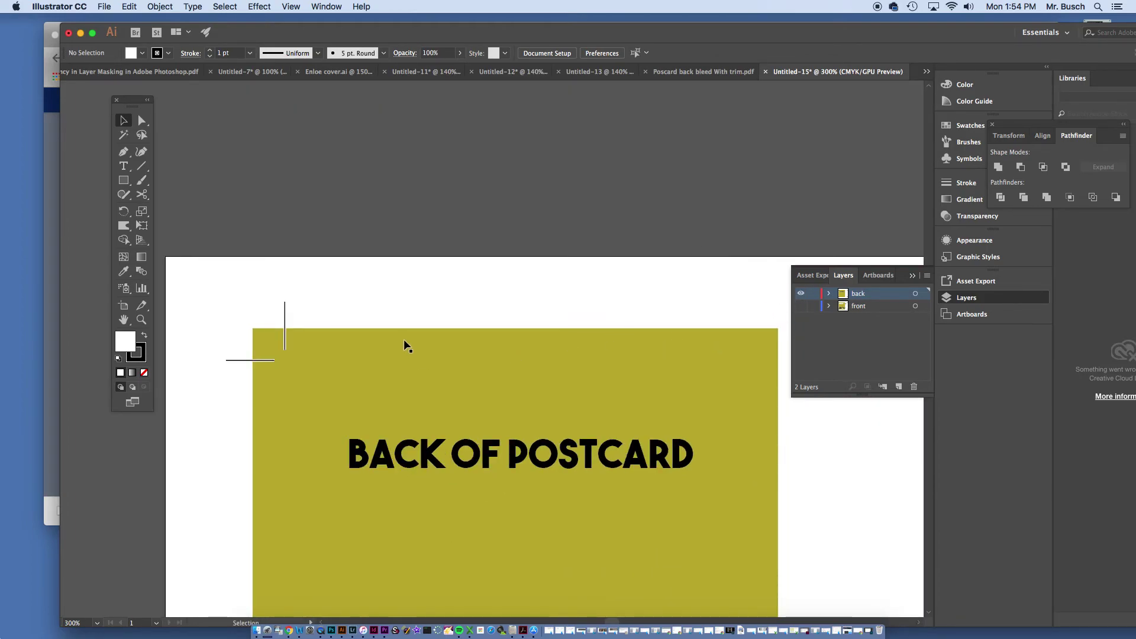
key("super+minus")
key("super+minus")
key("super+minus")
key("super+minus")
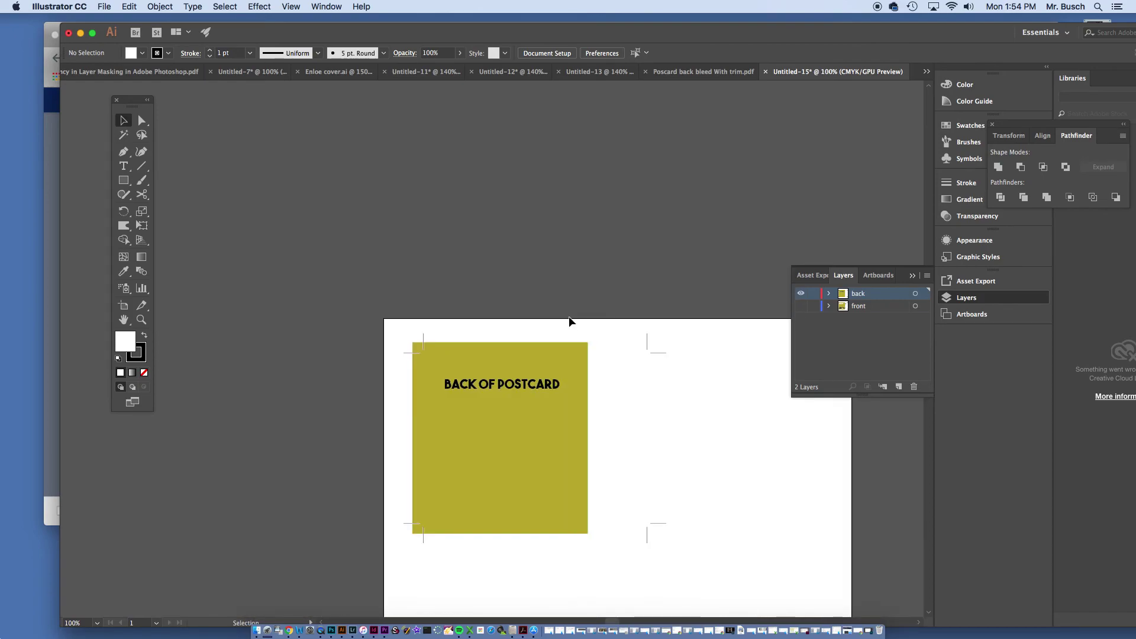